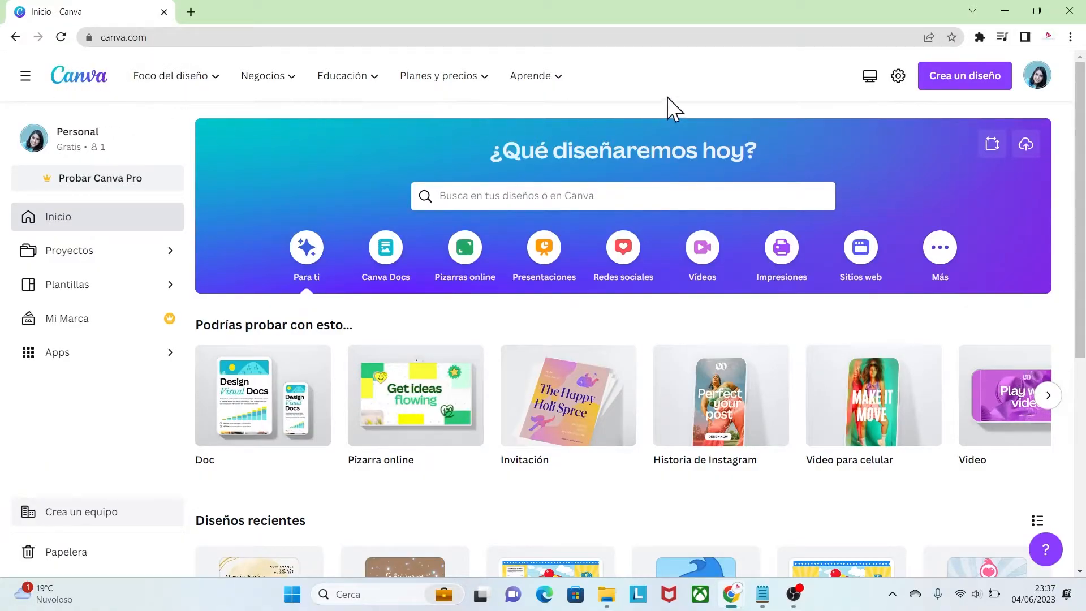
# Create a blank Video para celular design at 1080 × 1920 px
pyautogui.click(964, 79)
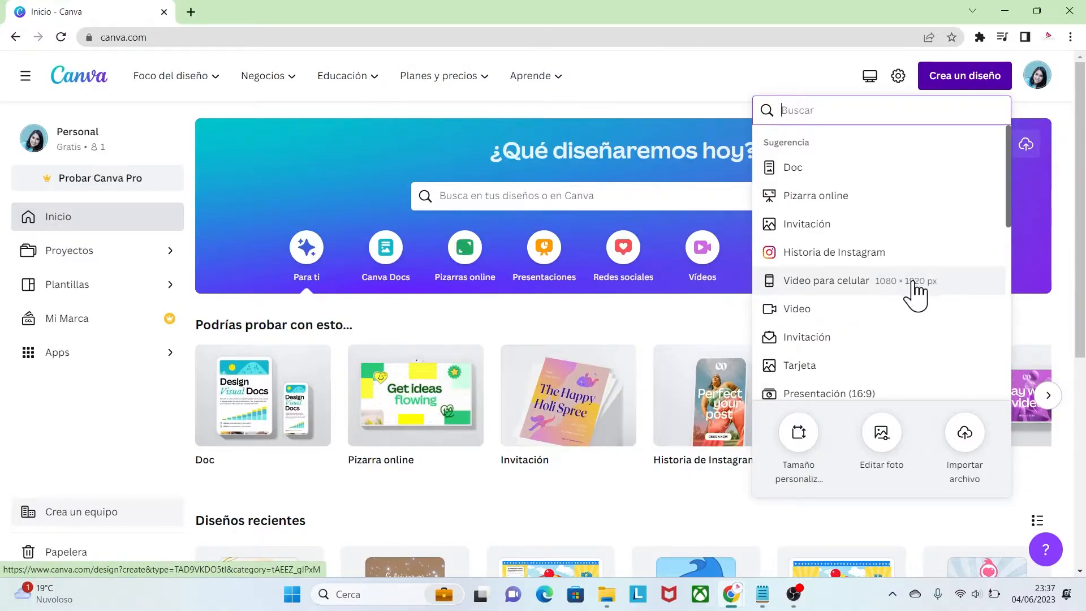
pyautogui.click(906, 300)
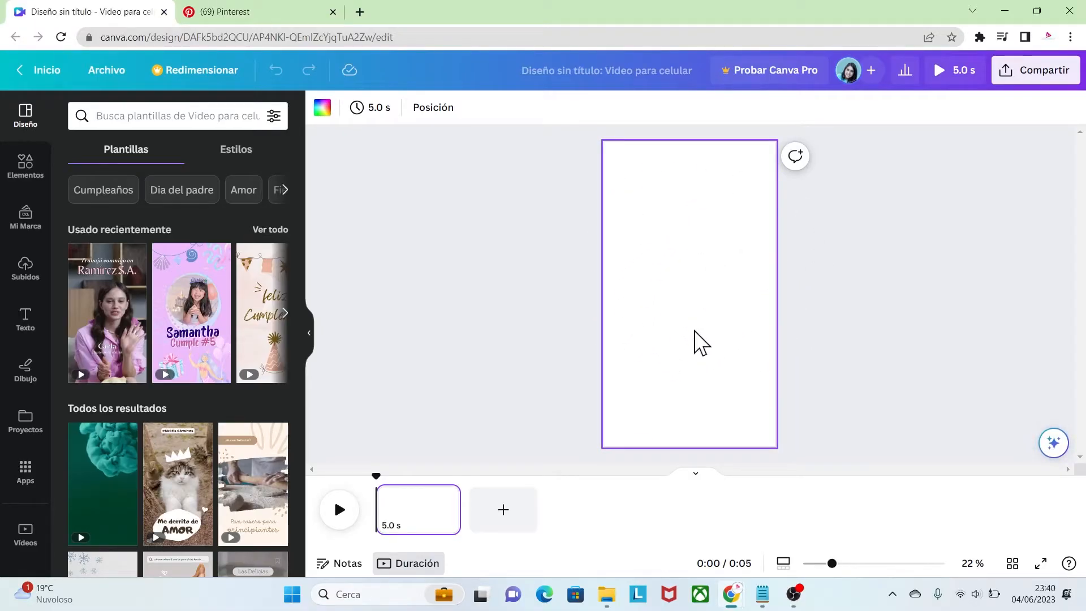
# Switch to Pinterest and save the golden sparkle GIF from the open pin into the muestra fondos folder
pyautogui.click(261, 8)
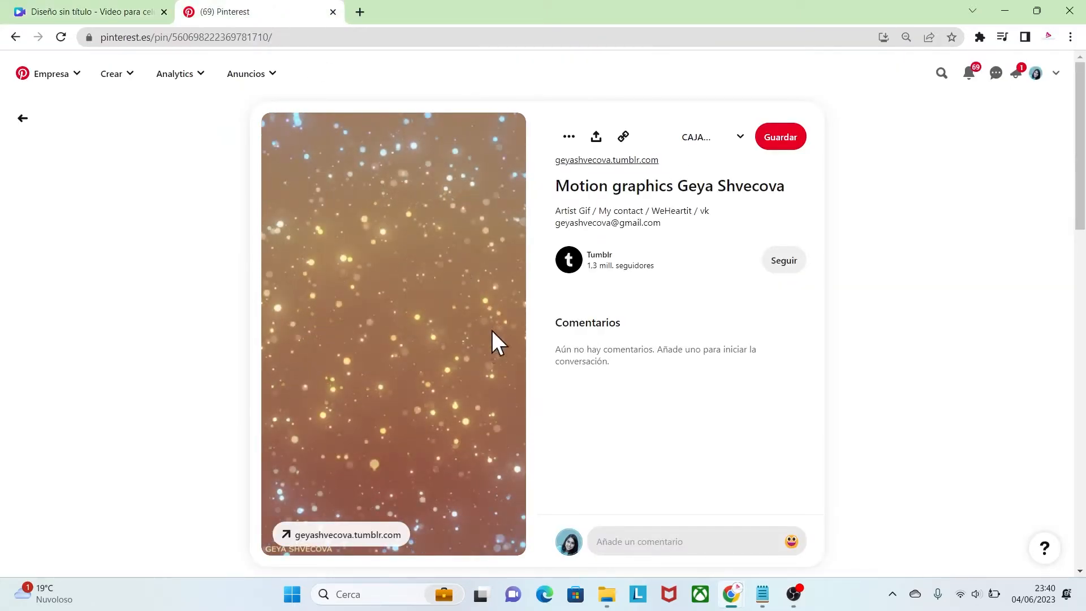
pyautogui.rightClick(388, 246)
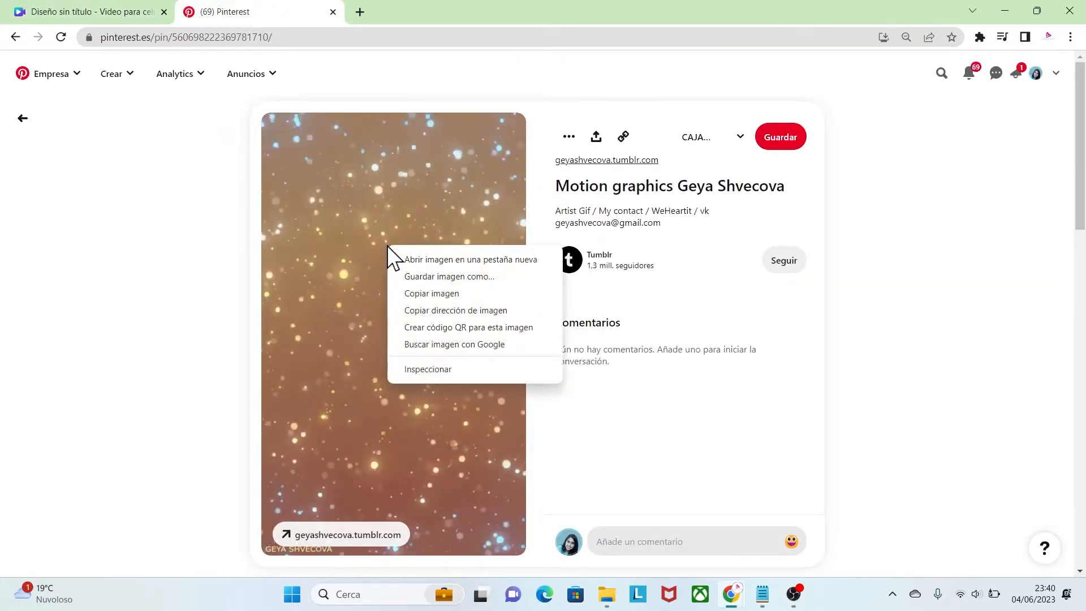
pyautogui.click(425, 278)
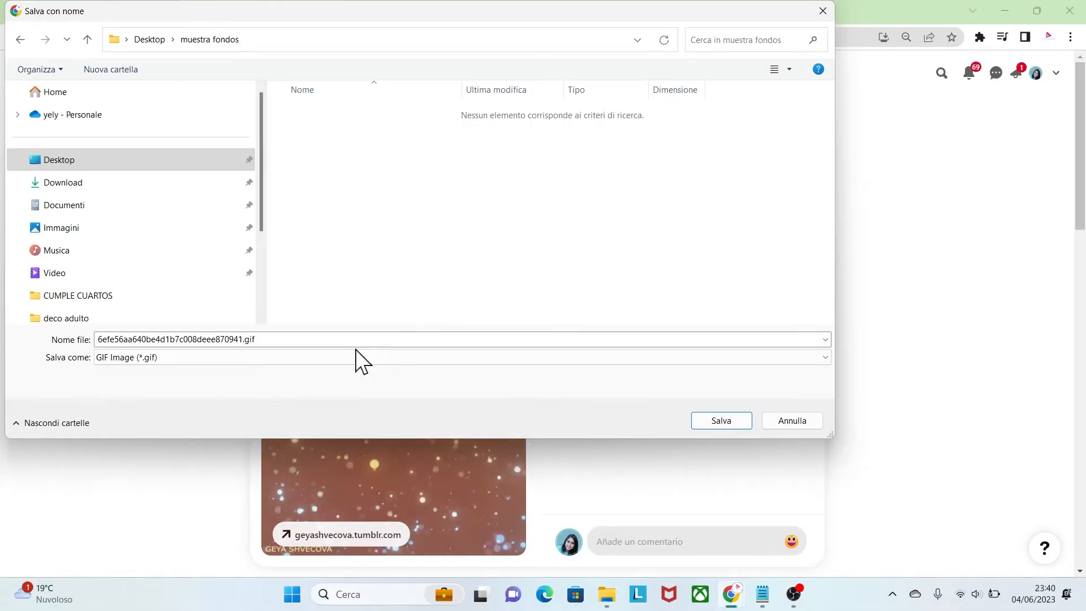
pyautogui.click(717, 422)
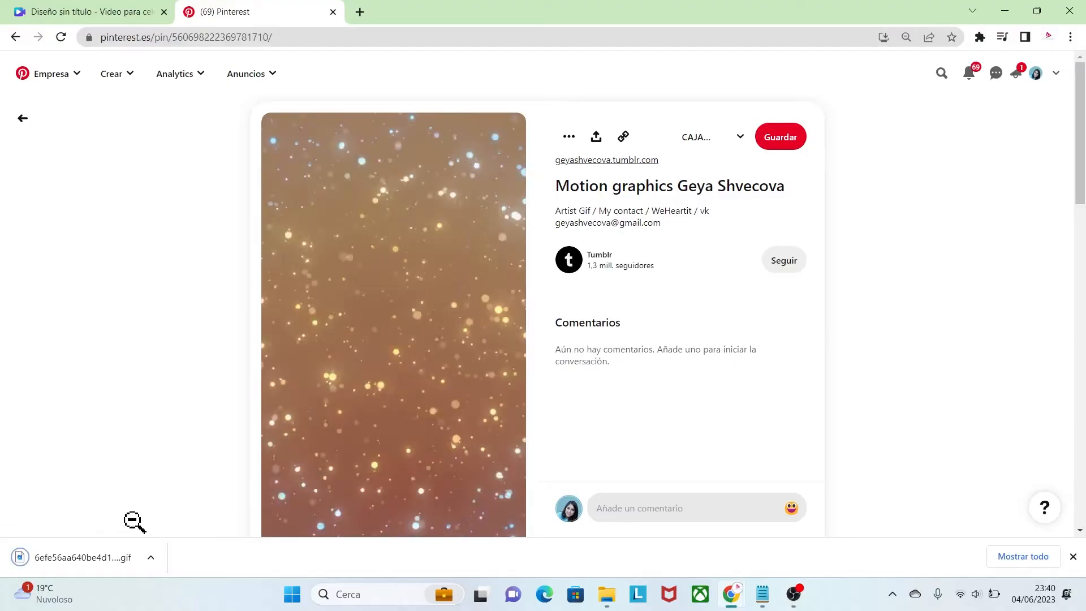
# Return to the Canva design and upload the saved sparkle GIF from the muestra fondos folder
pyautogui.click(121, 22)
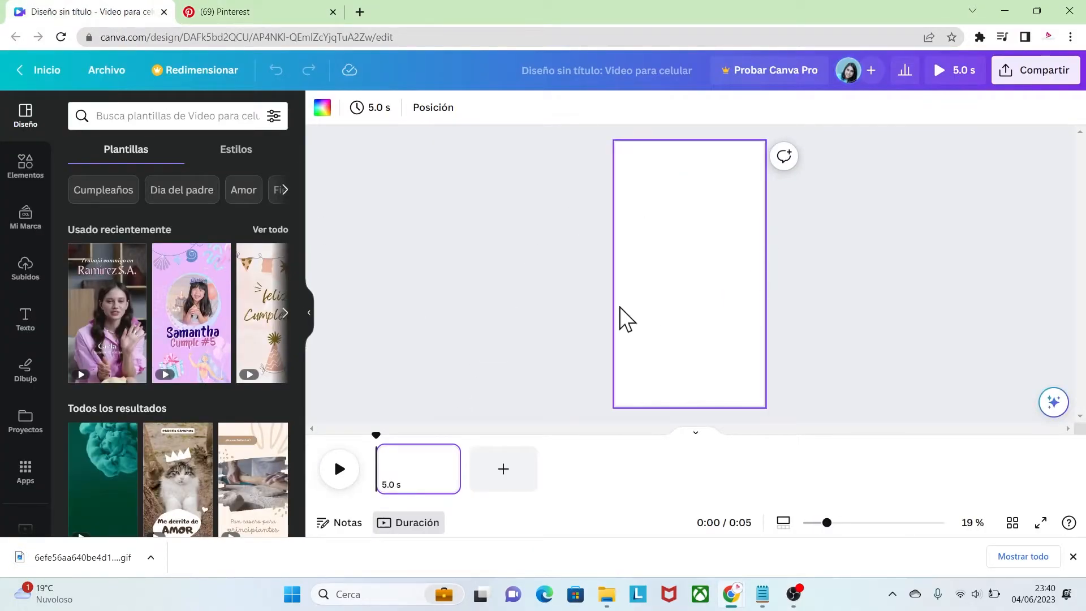
pyautogui.click(26, 267)
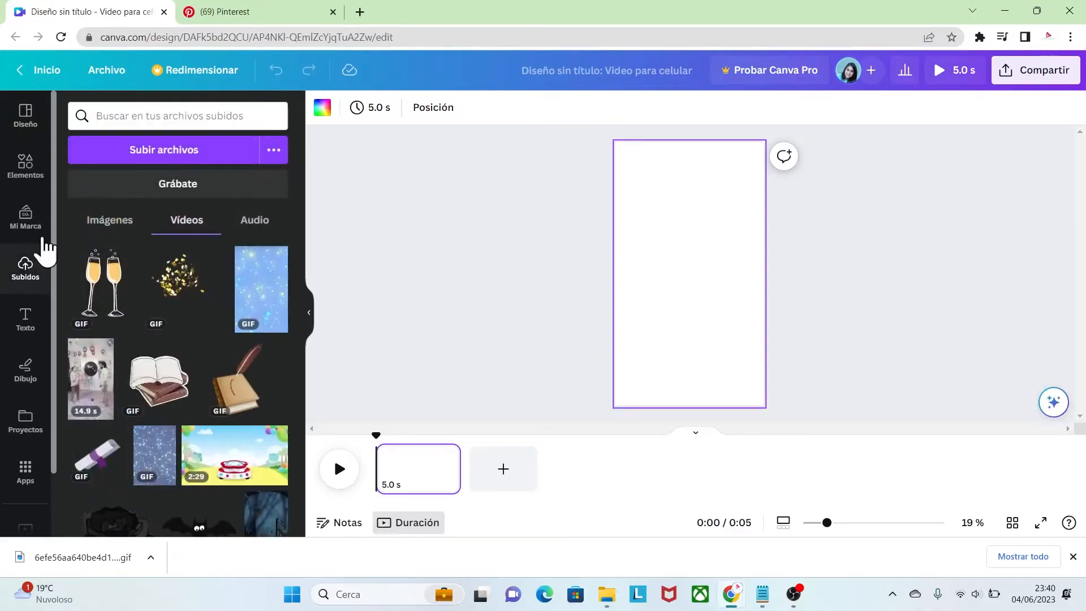
pyautogui.click(145, 158)
pyautogui.click(334, 188)
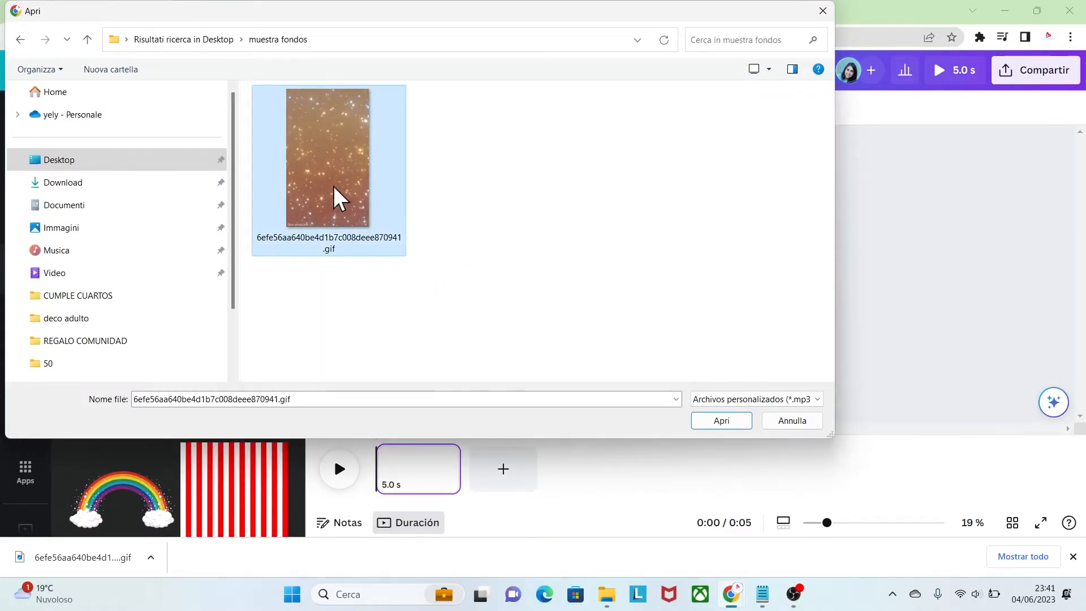
pyautogui.click(708, 418)
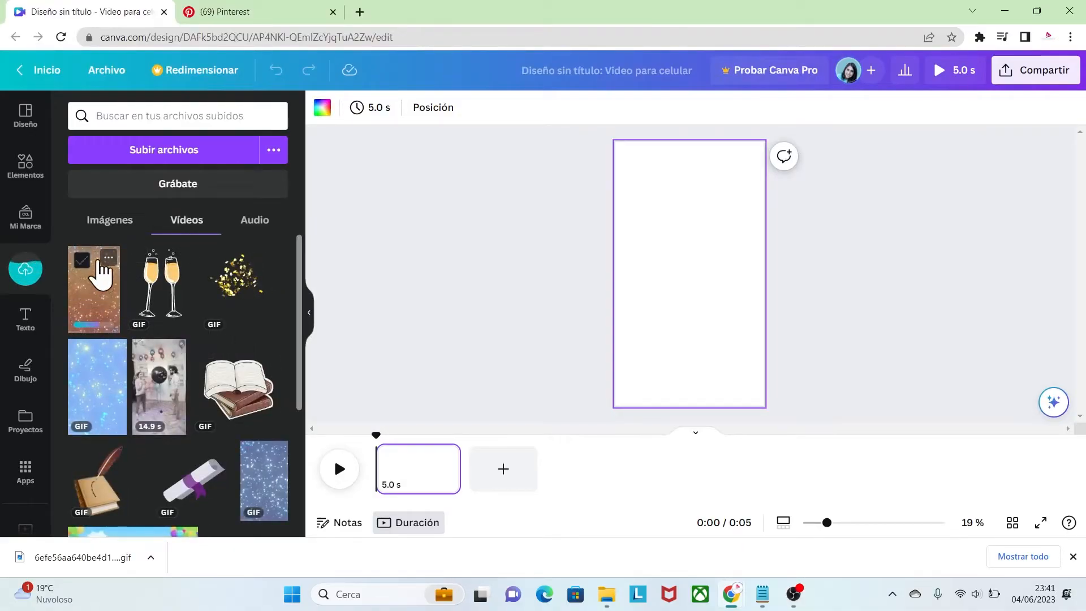
# Place the uploaded sparkle GIF on the page and enlarge it to cover the whole page as background
pyautogui.click(100, 302)
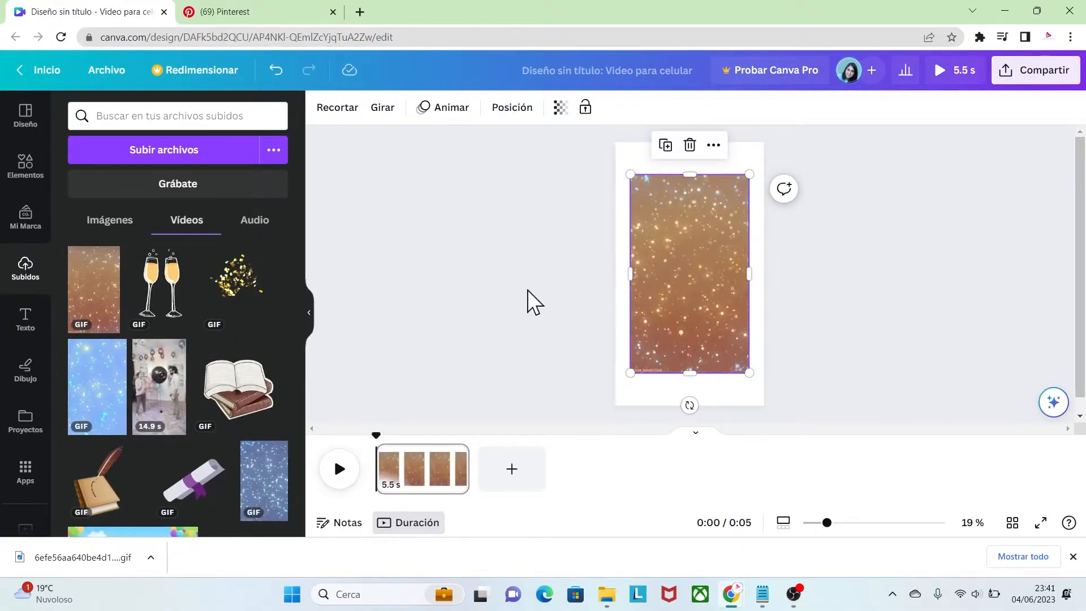
pyautogui.moveTo(686, 313); pyautogui.dragTo(679, 220)
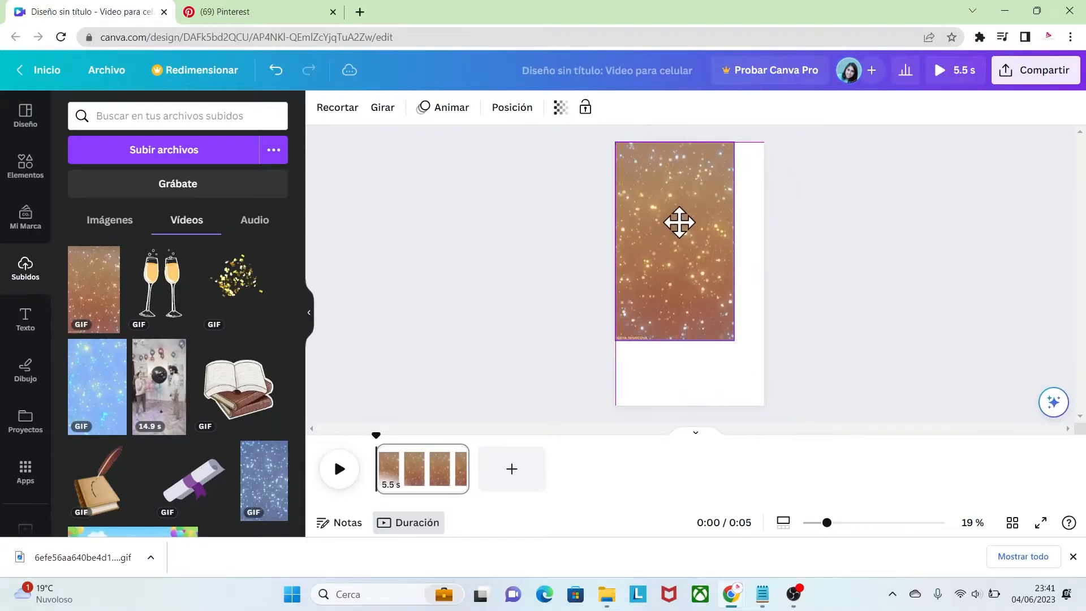
pyautogui.moveTo(733, 341); pyautogui.dragTo(793, 405)
pyautogui.moveTo(725, 303); pyautogui.dragTo(717, 303)
pyautogui.click(562, 291)
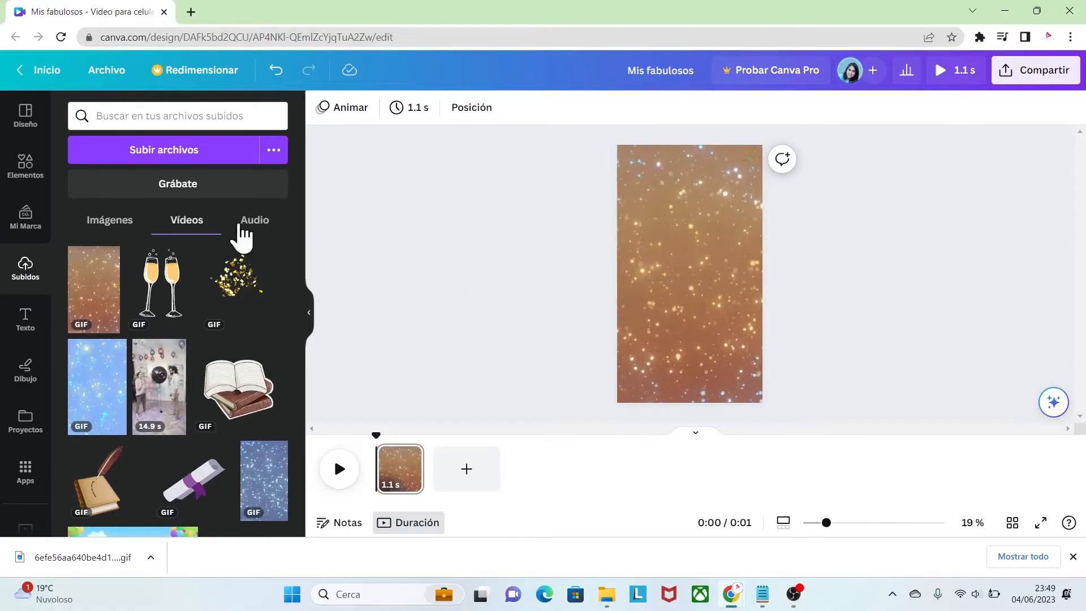
# Search the graphic elements for "happy gold" and place the gold Happy Birthday lettering centred near the top of the page
pyautogui.click(26, 167)
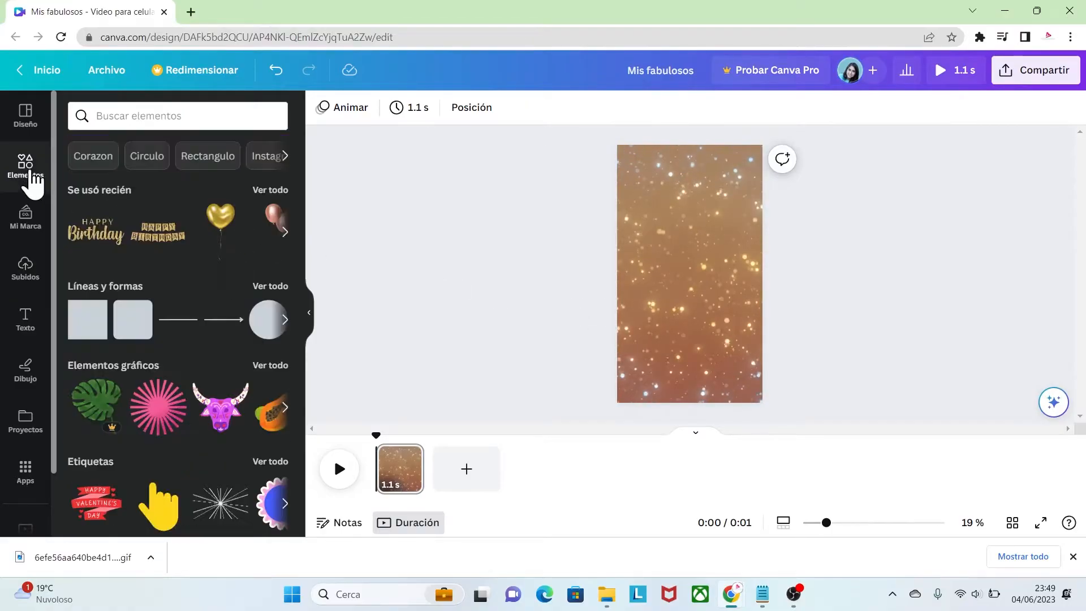
pyautogui.click(102, 116)
pyautogui.write('happy ')
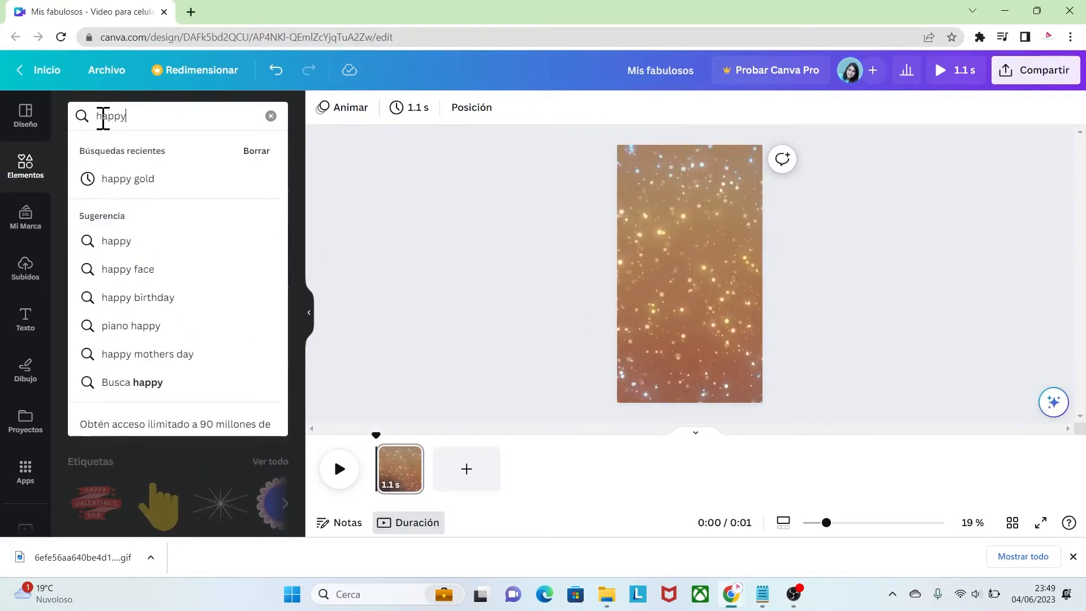
pyautogui.write('gold')
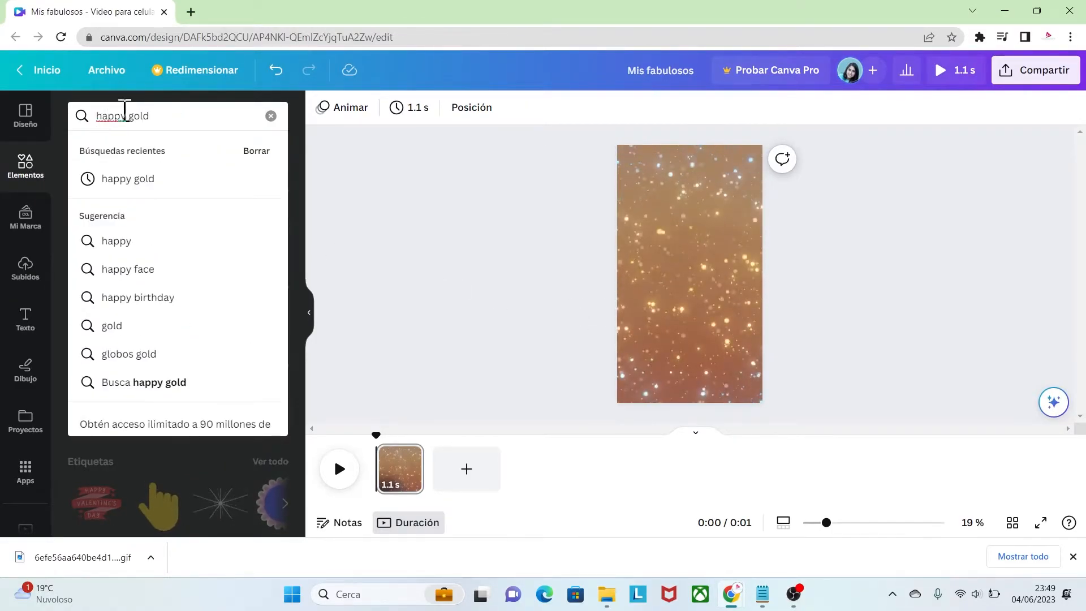
pyautogui.press('Return')
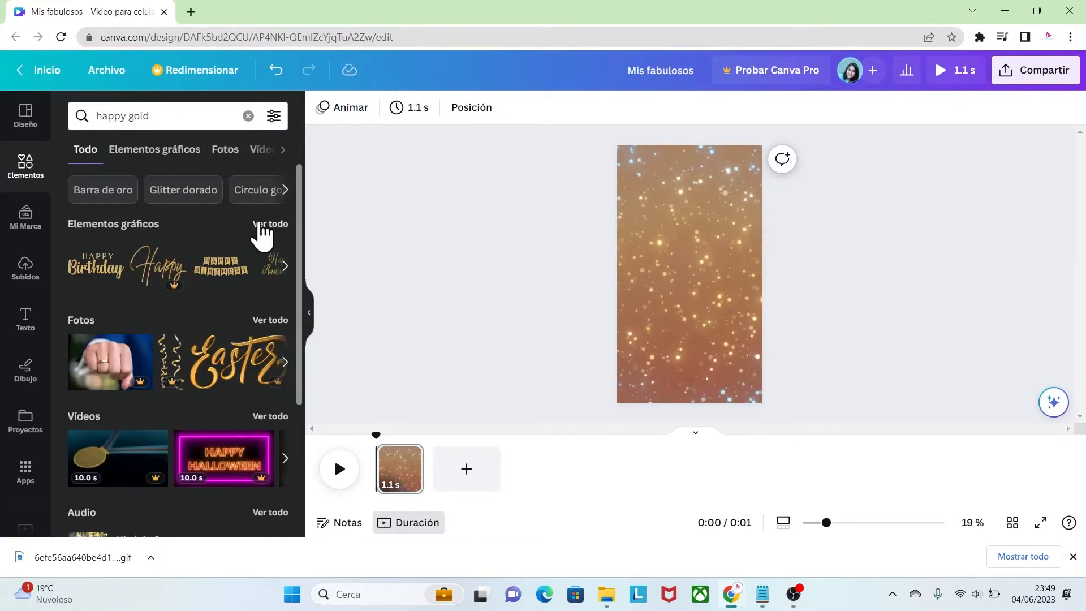
pyautogui.click(260, 226)
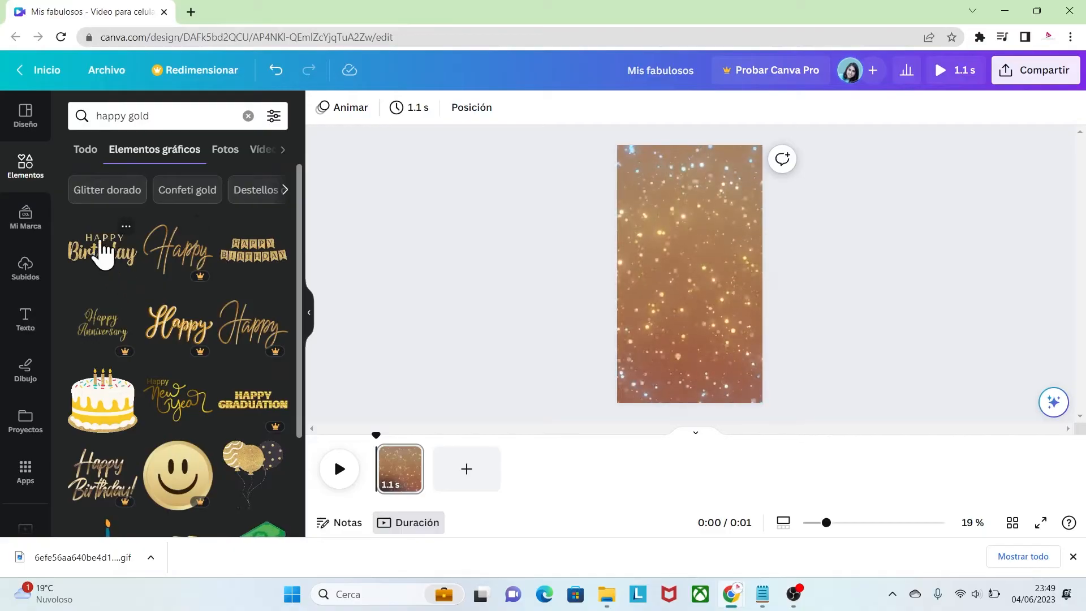
pyautogui.click(103, 264)
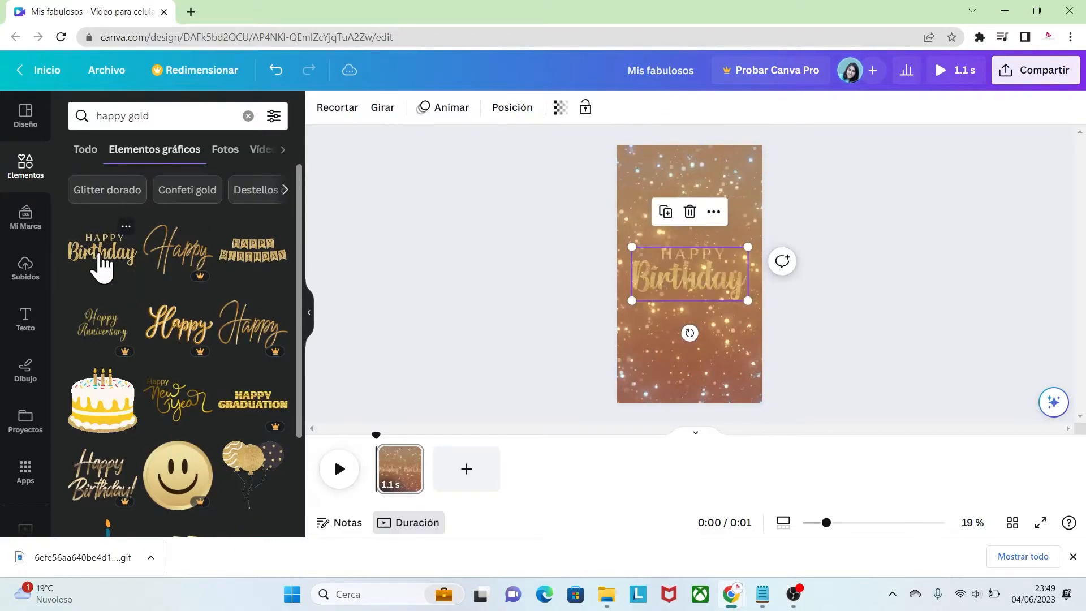
pyautogui.moveTo(703, 270); pyautogui.dragTo(714, 210)
pyautogui.click(815, 280)
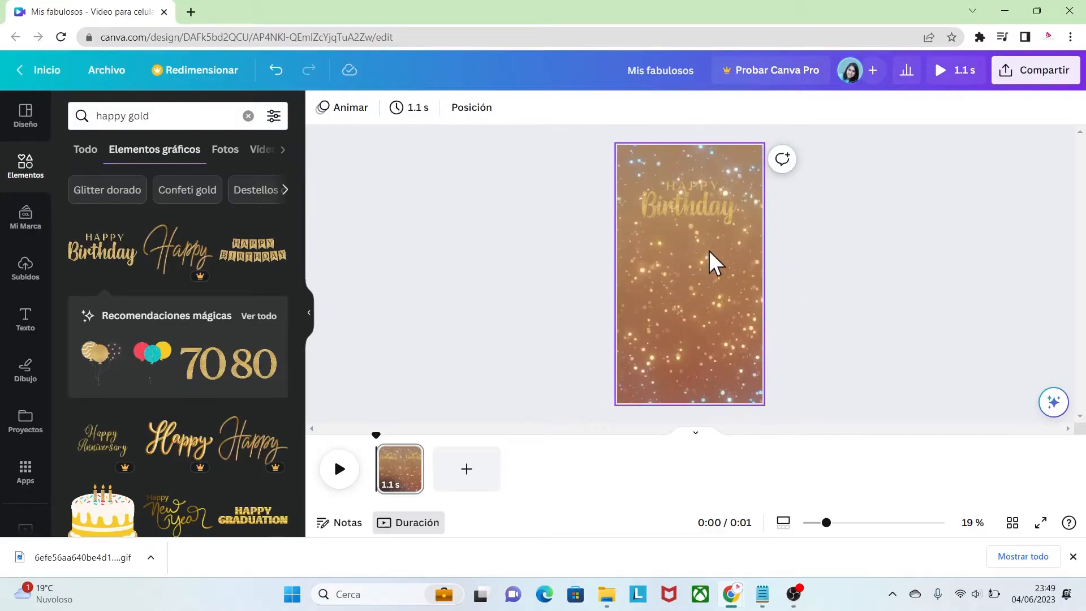
# Add the recently used "engaged!" Modern Script text combination to the page and adjust its size on the canvas
pyautogui.click(19, 326)
pyautogui.scroll(-2, 297, 239)
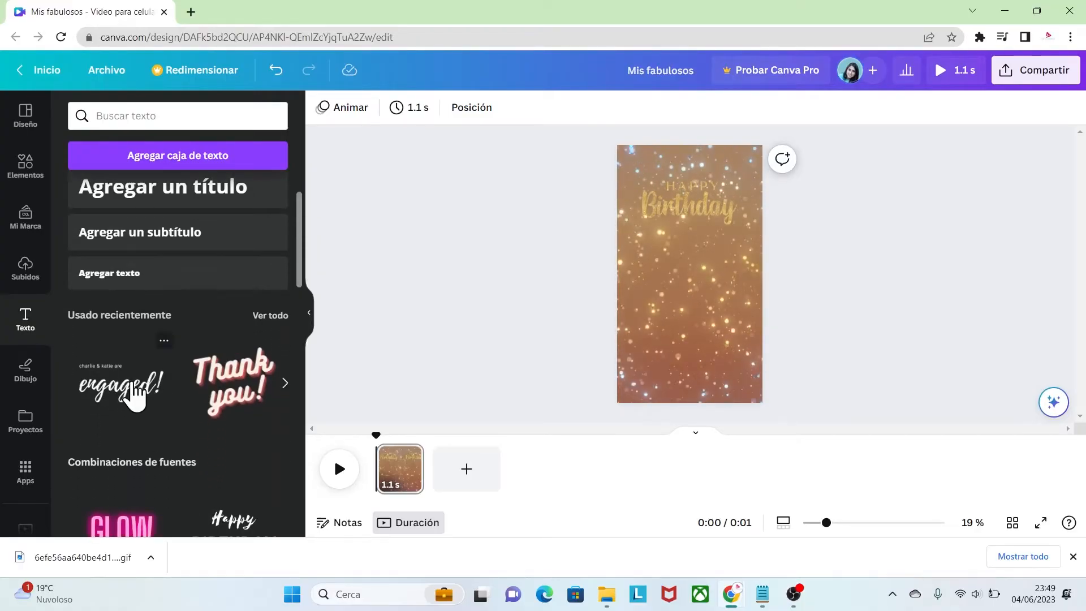
pyautogui.click(164, 341)
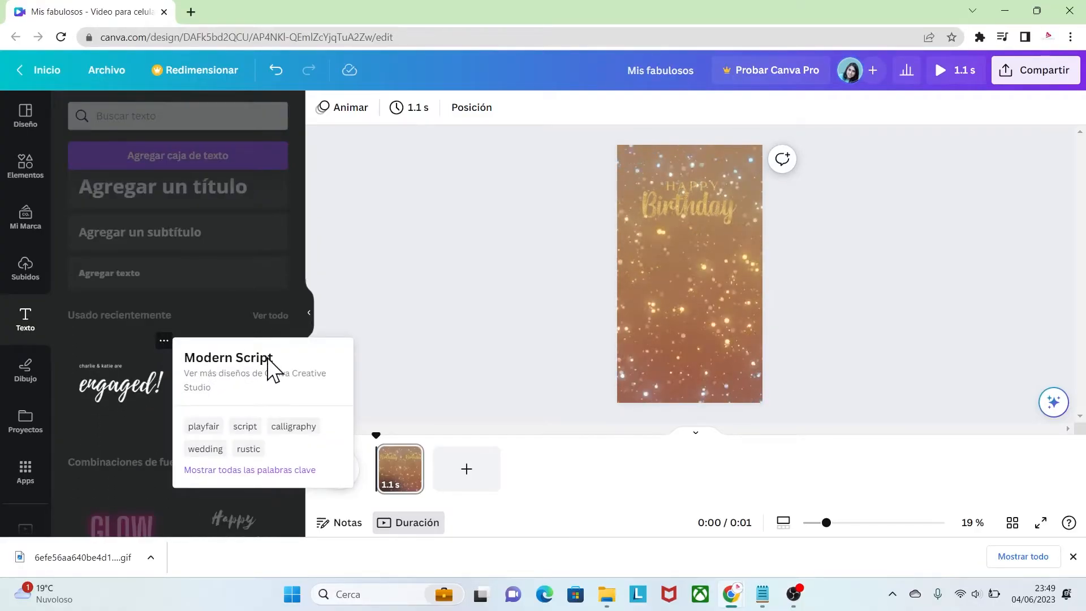
pyautogui.click(132, 382)
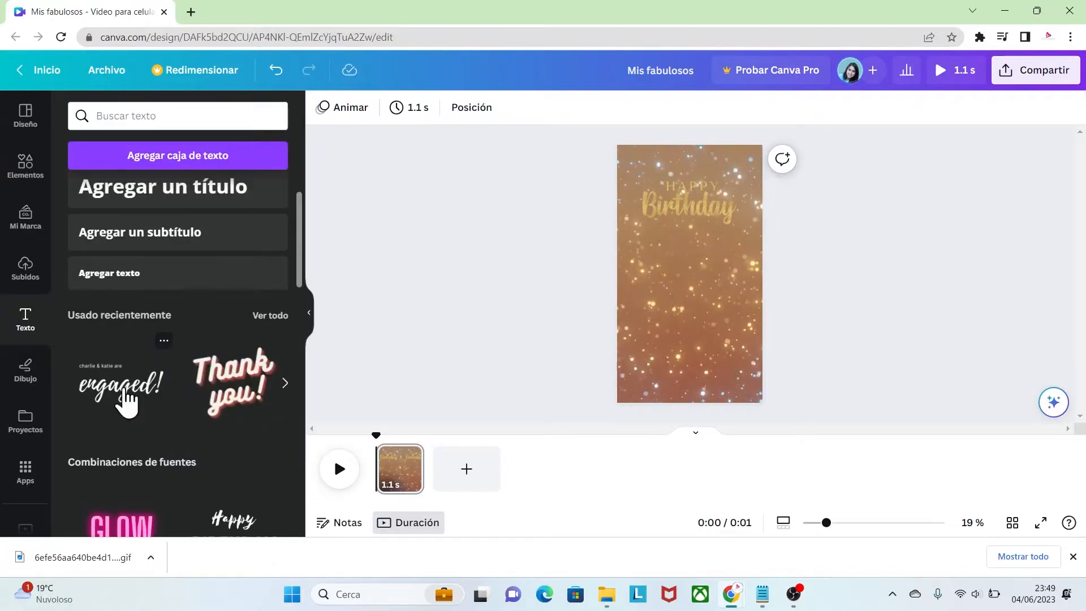
pyautogui.click(128, 399)
pyautogui.moveTo(730, 291); pyautogui.dragTo(757, 302)
# Delete the small "charlie & katie are" line and move "engaged!" up to just below the Birthday lettering
pyautogui.click(673, 223)
pyautogui.click(683, 253)
pyautogui.click(680, 260)
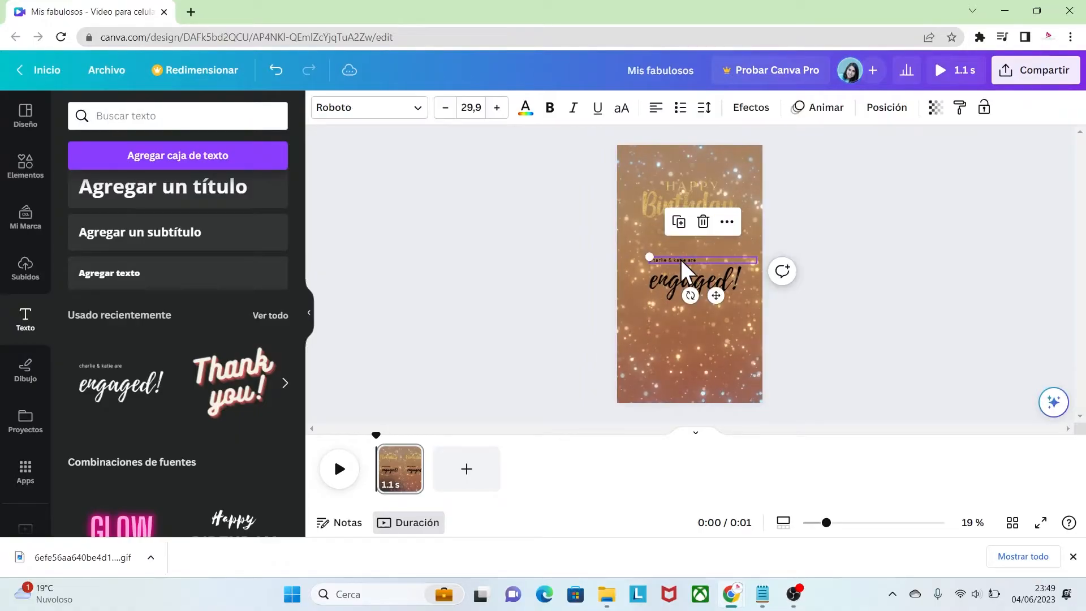
pyautogui.click(703, 222)
pyautogui.click(708, 285)
pyautogui.moveTo(708, 288); pyautogui.dragTo(704, 262)
# Replace the "engaged!" text with "Se acercan mis fabulosos años" over two lines at font size 78,5
pyautogui.moveTo(835, 524); pyautogui.dragTo(844, 523)
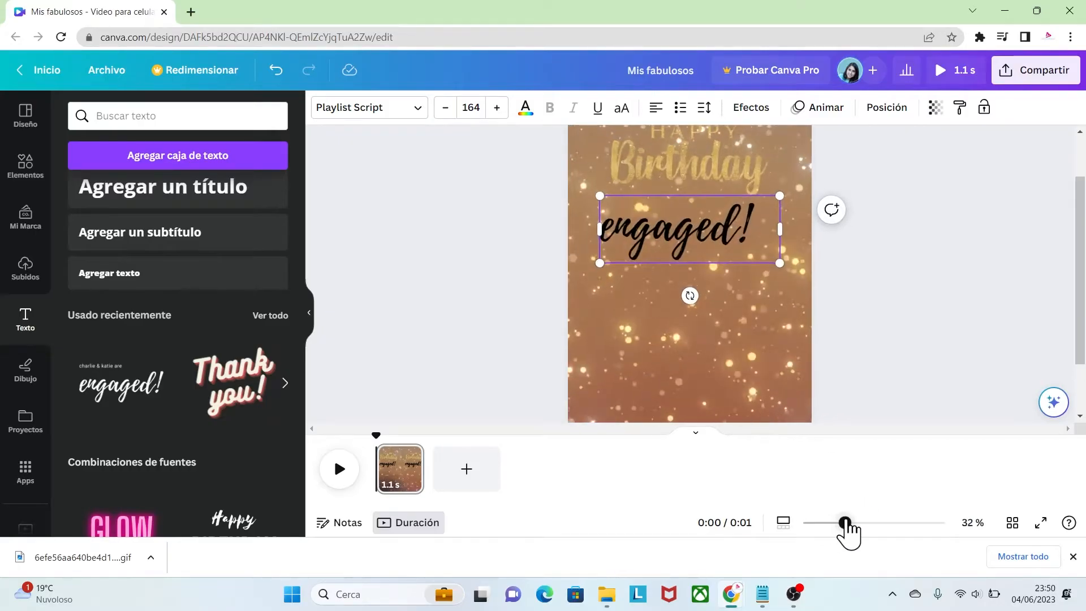
pyautogui.doubleClick(749, 223)
pyautogui.write('Se acercan mis fabulosos años!')
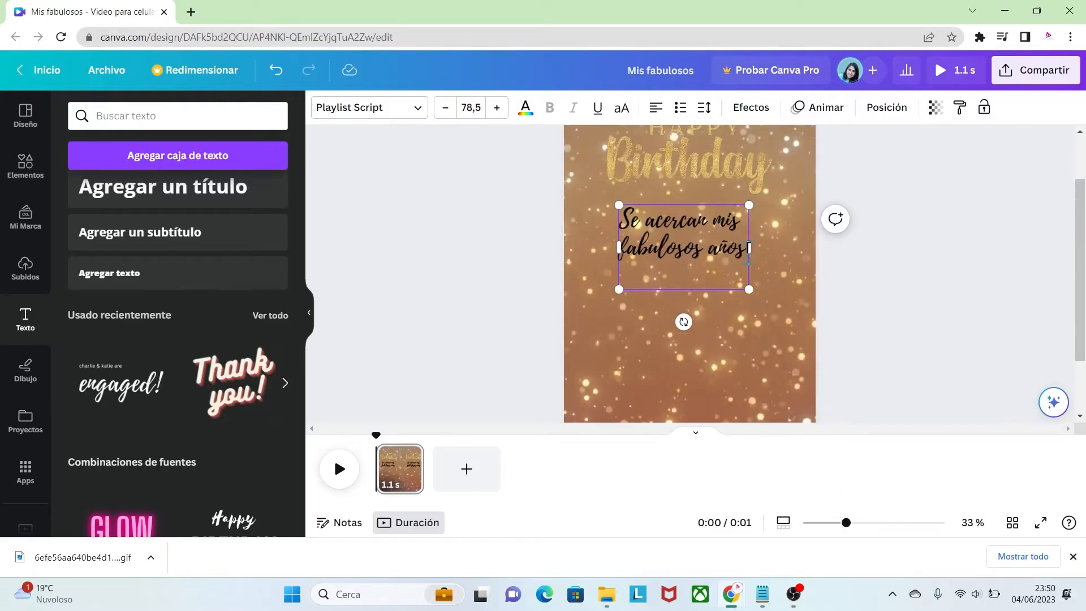
# Change the colour of the text "Se acercan mis fabulosos años" to white
pyautogui.moveTo(747, 250); pyautogui.dragTo(624, 217)
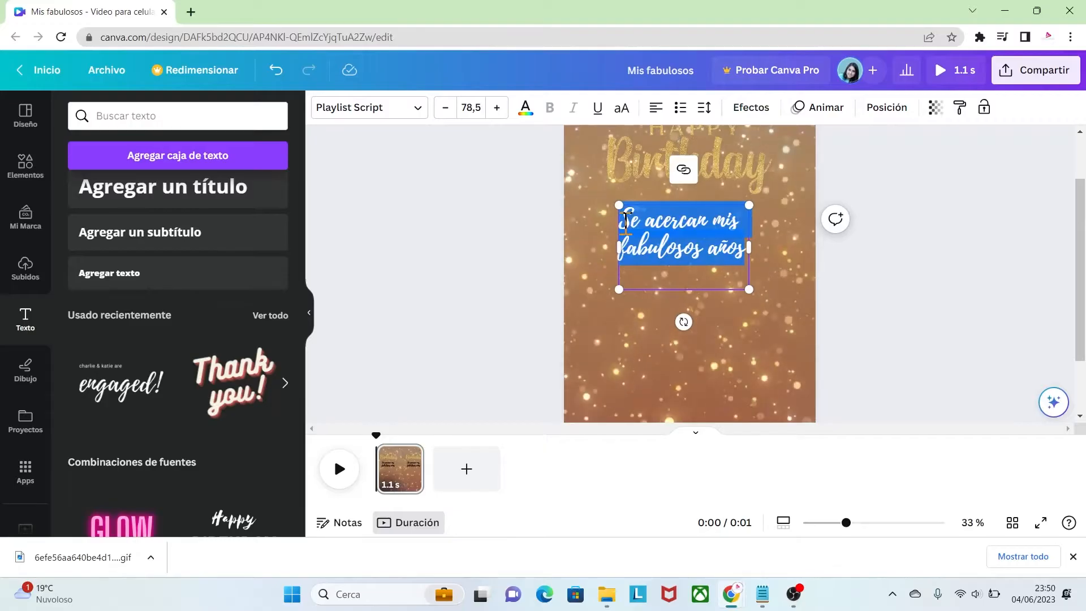
pyautogui.click(525, 108)
pyautogui.click(159, 195)
pyautogui.click(739, 251)
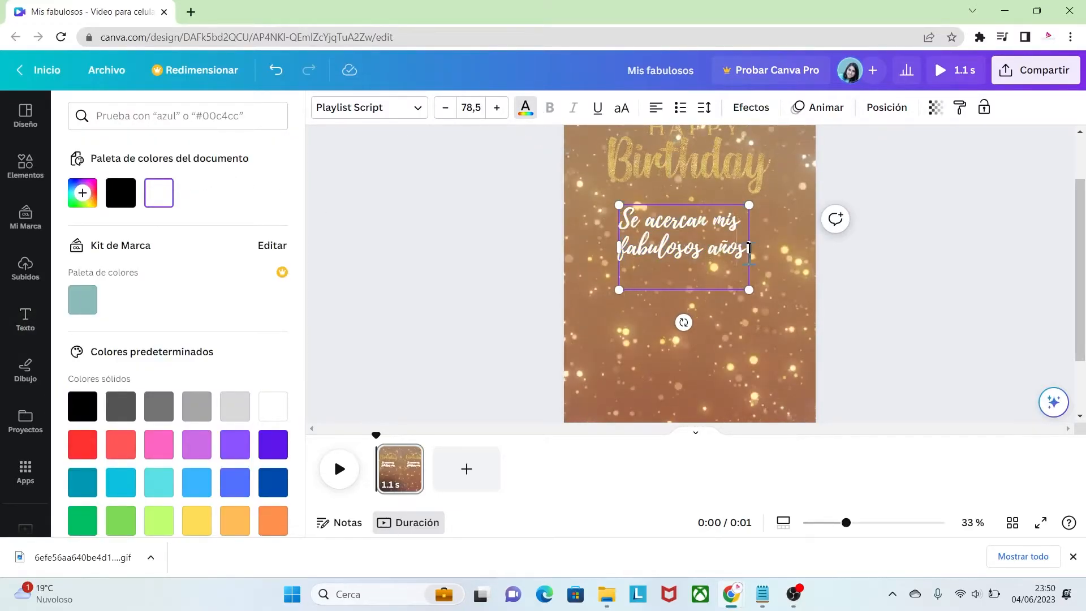
# Reduce the phrase's line spacing to about 0.81 and centre the text below the Happy Birthday lettering
pyautogui.click(704, 109)
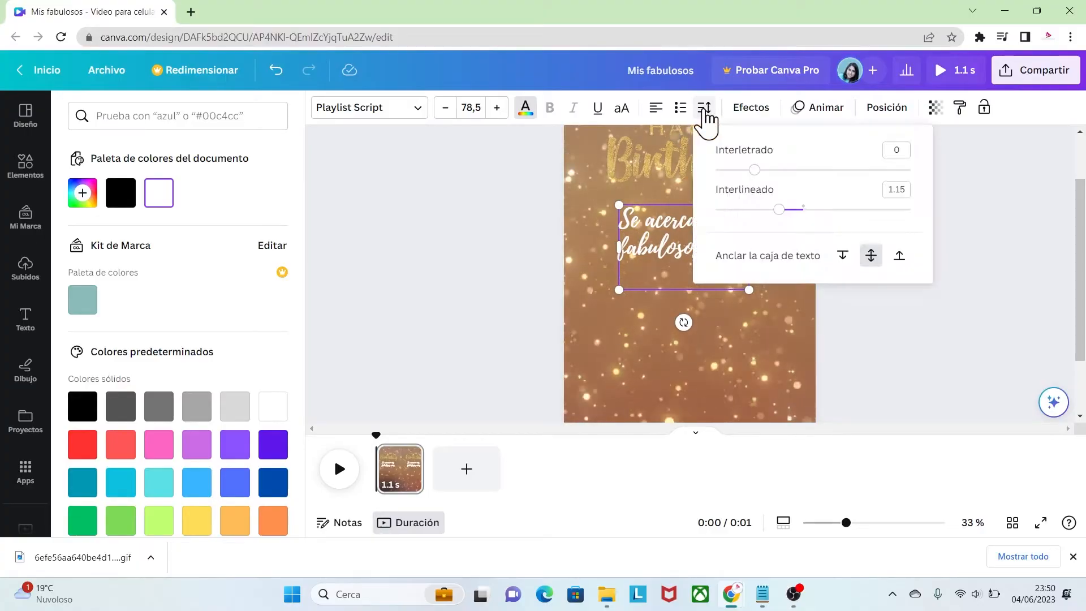
pyautogui.moveTo(772, 223); pyautogui.dragTo(756, 223)
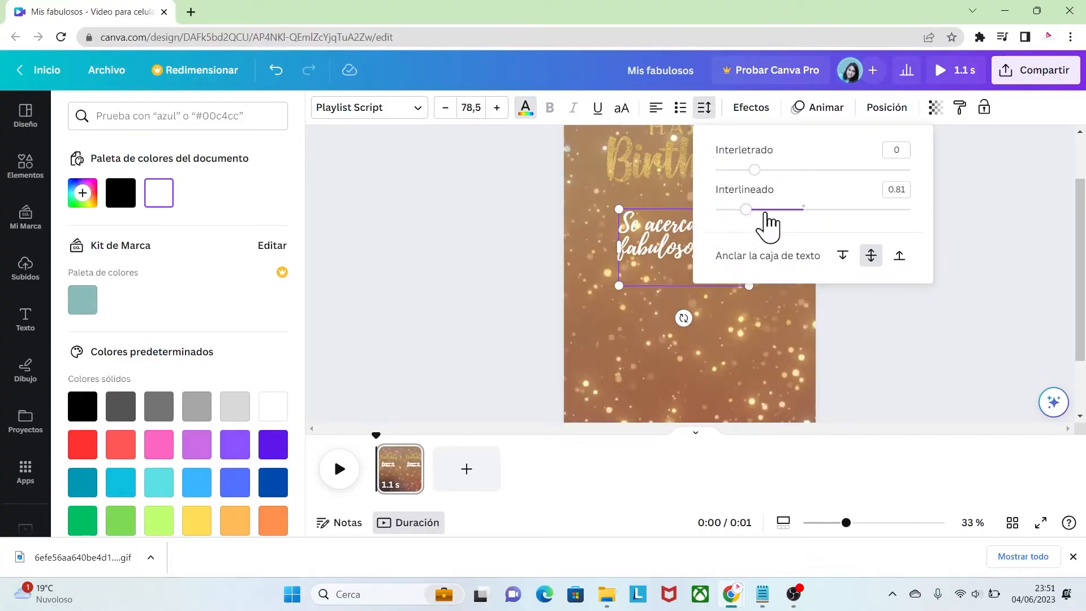
pyautogui.click(871, 303)
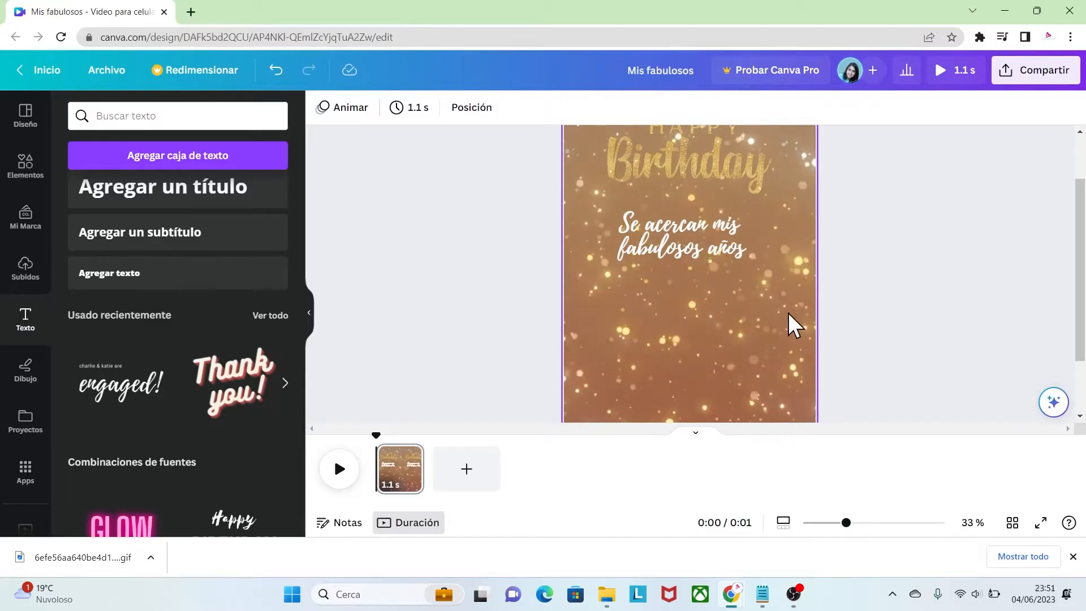
pyautogui.moveTo(846, 523); pyautogui.dragTo(825, 523)
pyautogui.click(701, 268)
pyautogui.click(836, 397)
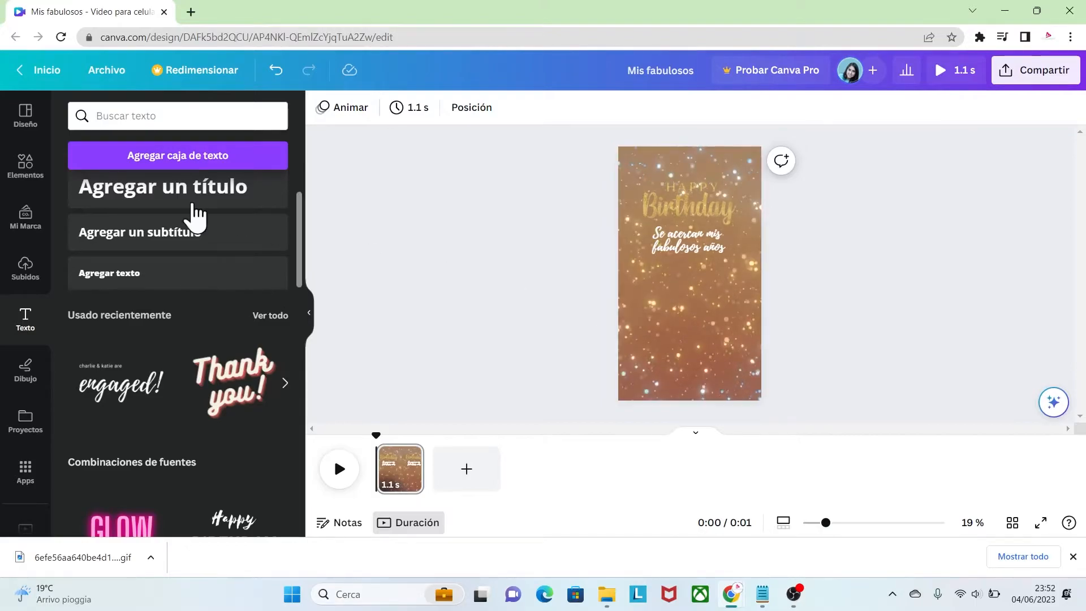
# Search the graphic elements for "gold texture"
pyautogui.click(37, 172)
pyautogui.click(150, 116)
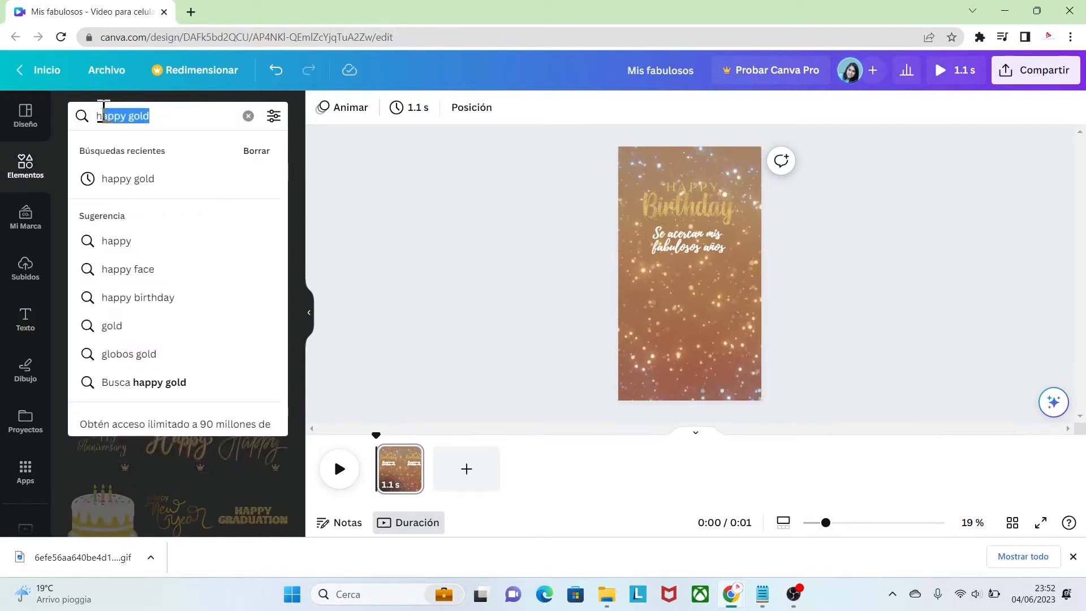
pyautogui.press('BackSpace')
pyautogui.write('gold')
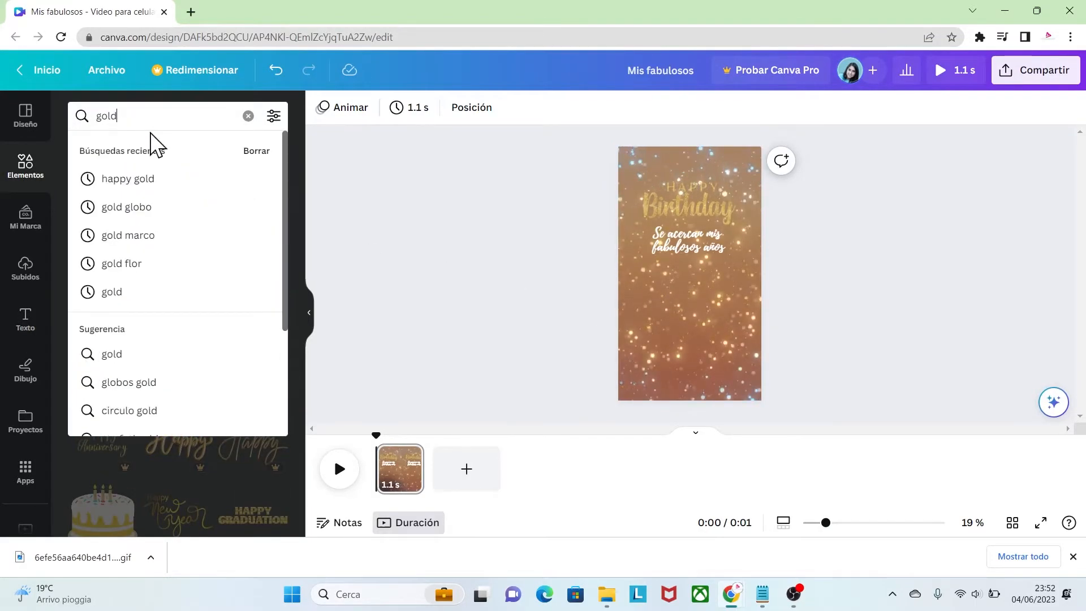
pyautogui.write(' texture')
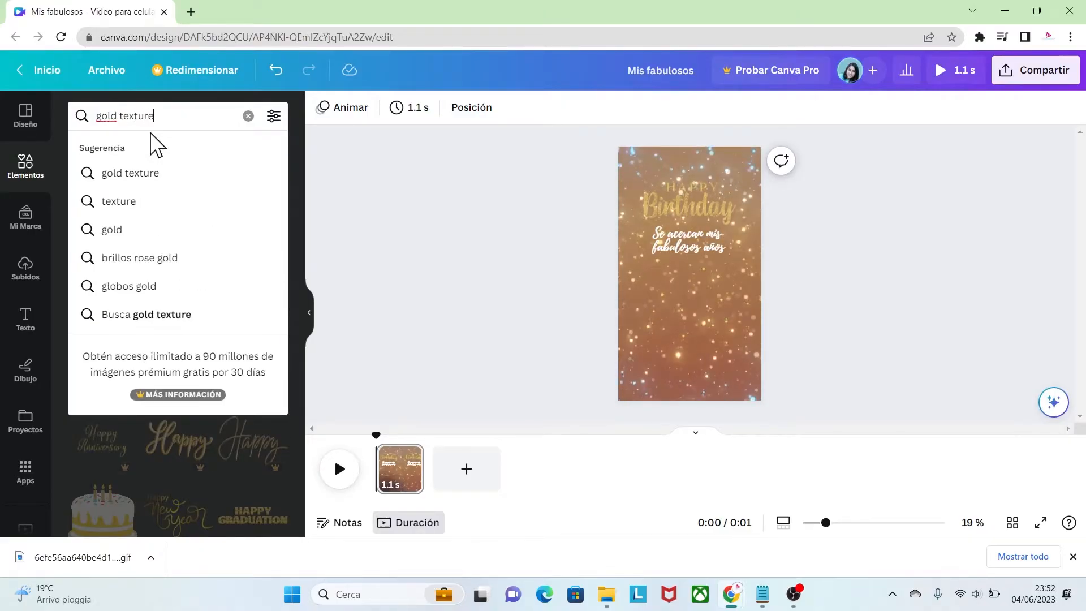
pyautogui.press('Return')
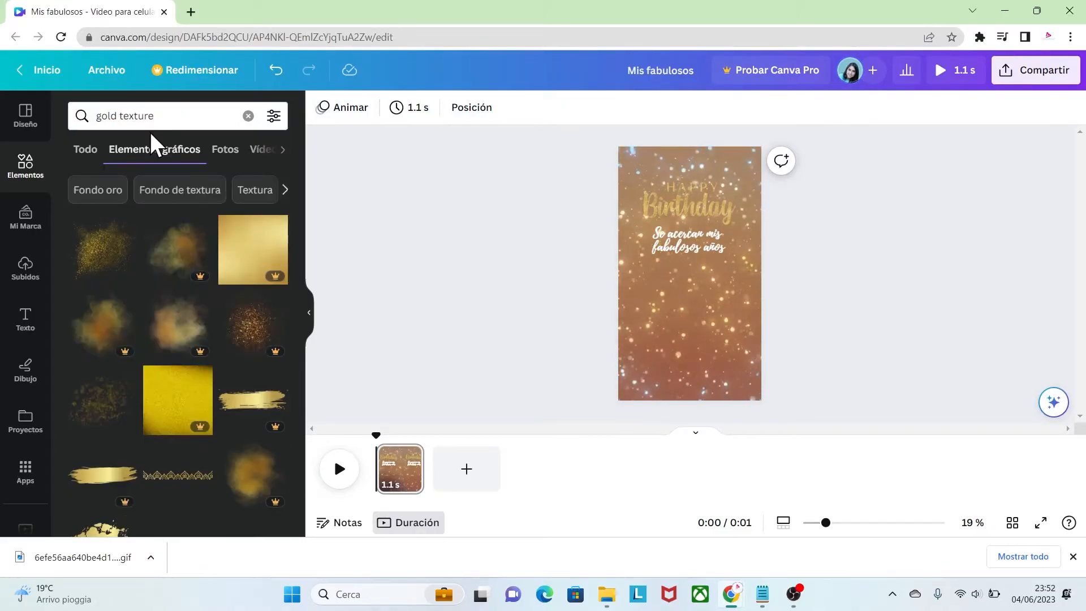
# Add the free Gold Texture Crumbs illustration, enlarge it and place it below the phrase in the lower half of the page
pyautogui.click(125, 227)
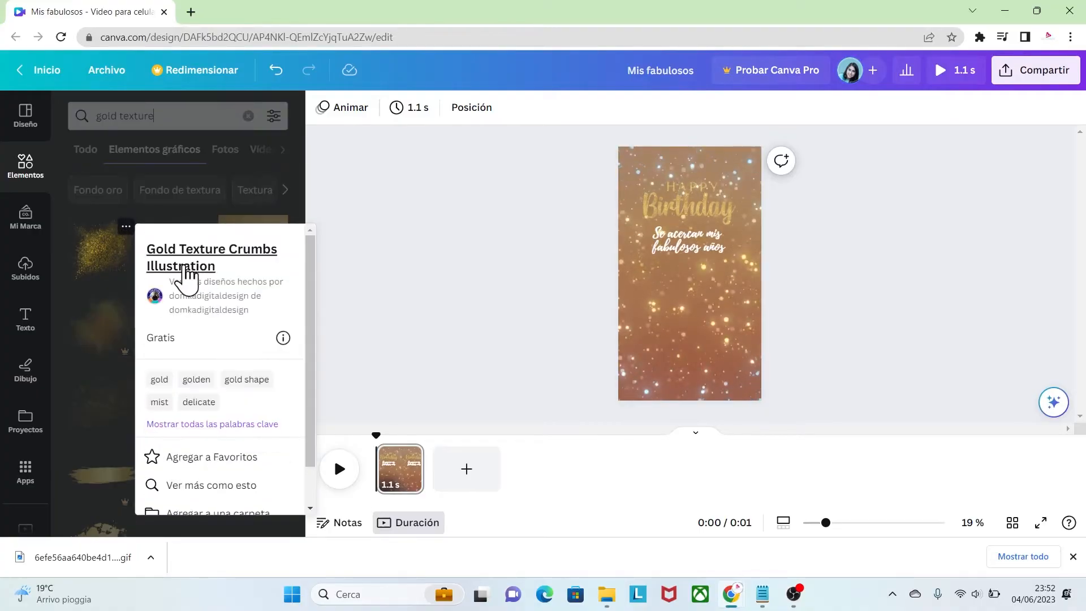
pyautogui.click(97, 257)
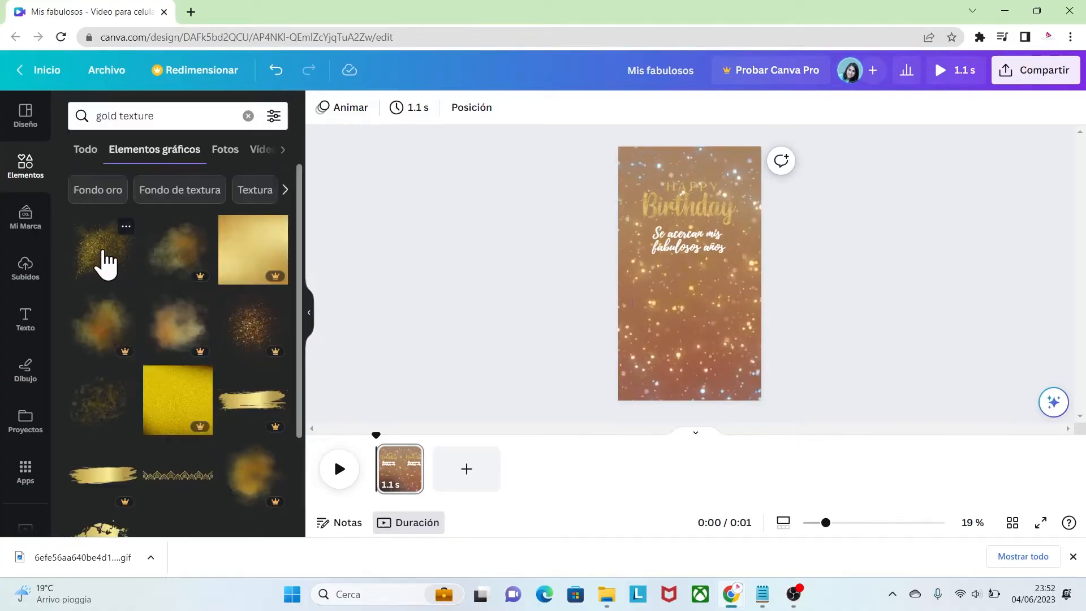
pyautogui.click(105, 262)
pyautogui.moveTo(678, 288); pyautogui.dragTo(679, 312)
pyautogui.moveTo(747, 347); pyautogui.dragTo(799, 392)
pyautogui.moveTo(690, 314); pyautogui.dragTo(676, 309)
pyautogui.click(846, 340)
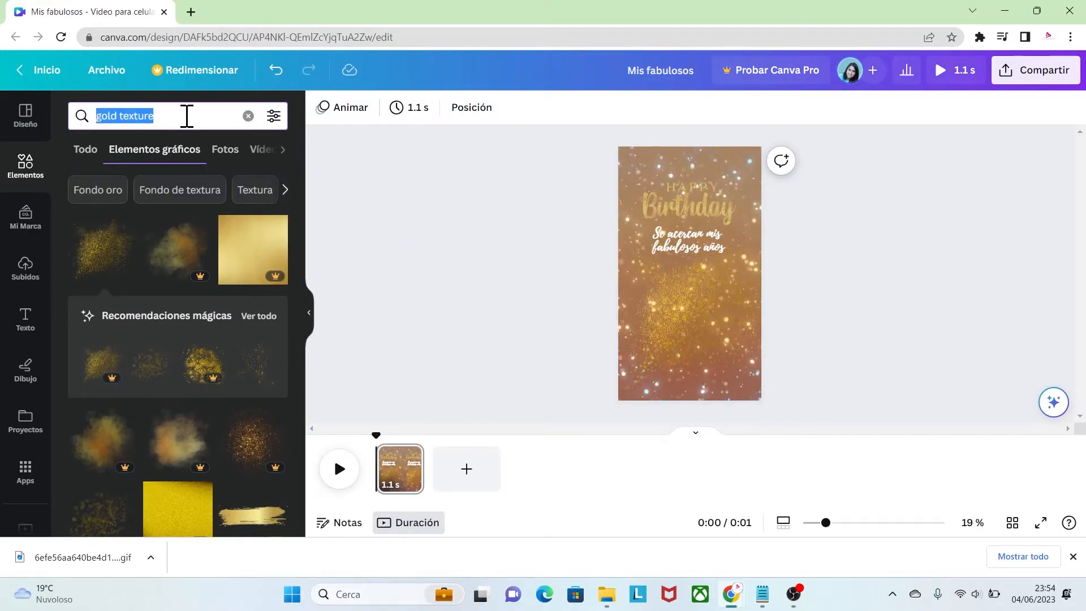
# Search the graphic elements for "golden balloons number"
pyautogui.press('BackSpace')
pyautogui.write('golden')
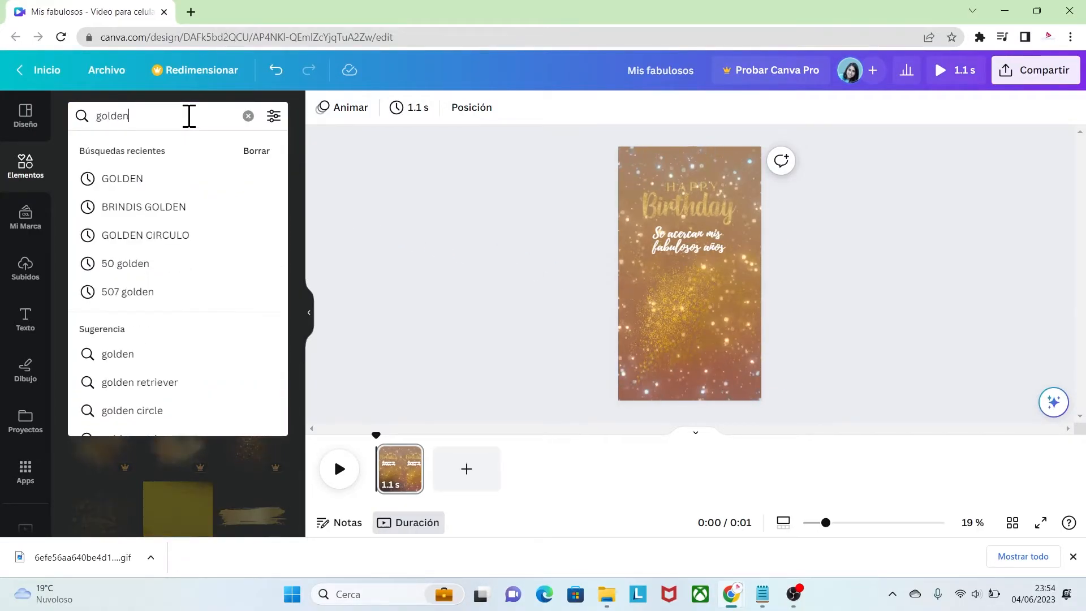
pyautogui.write(' balloons number')
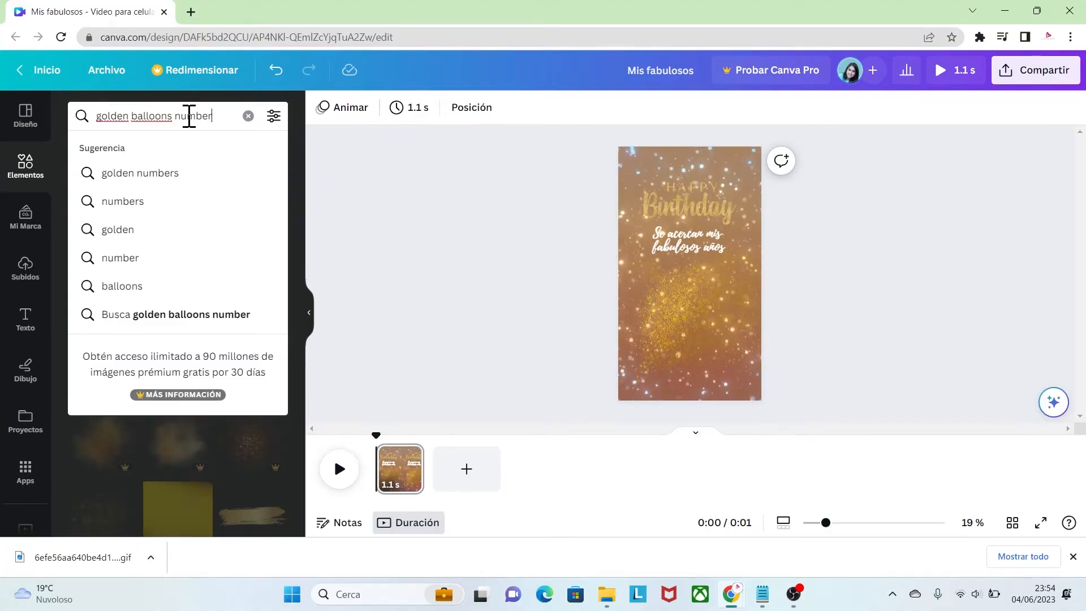
pyautogui.press('Return')
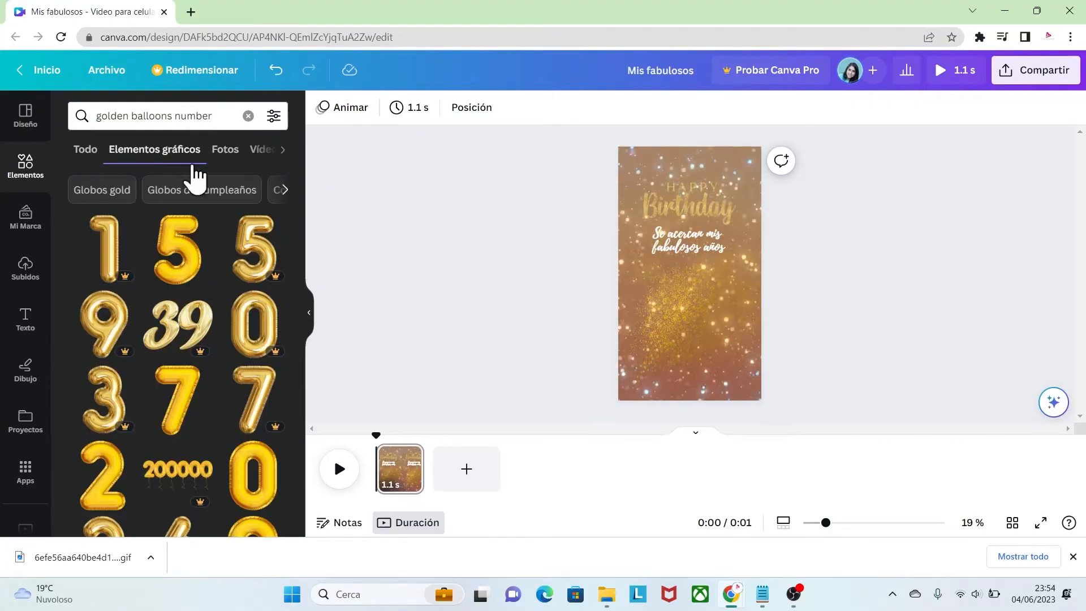
# Add the free golden balloon digits 5 and 0 and place them side by side over the gold texture
pyautogui.scroll(-5, 300, 229)
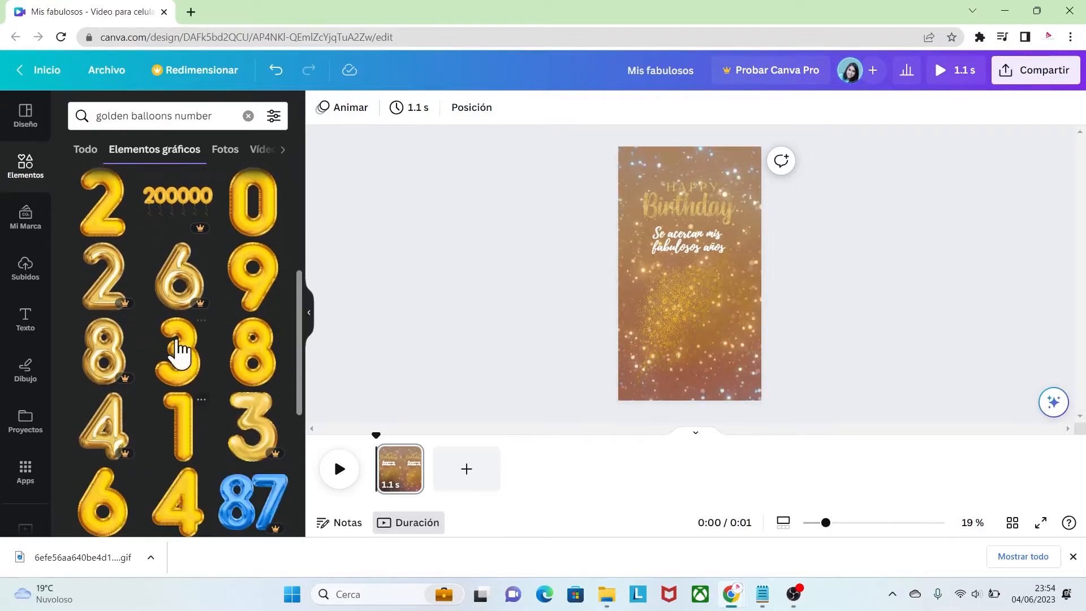
pyautogui.moveTo(296, 378); pyautogui.dragTo(323, 273)
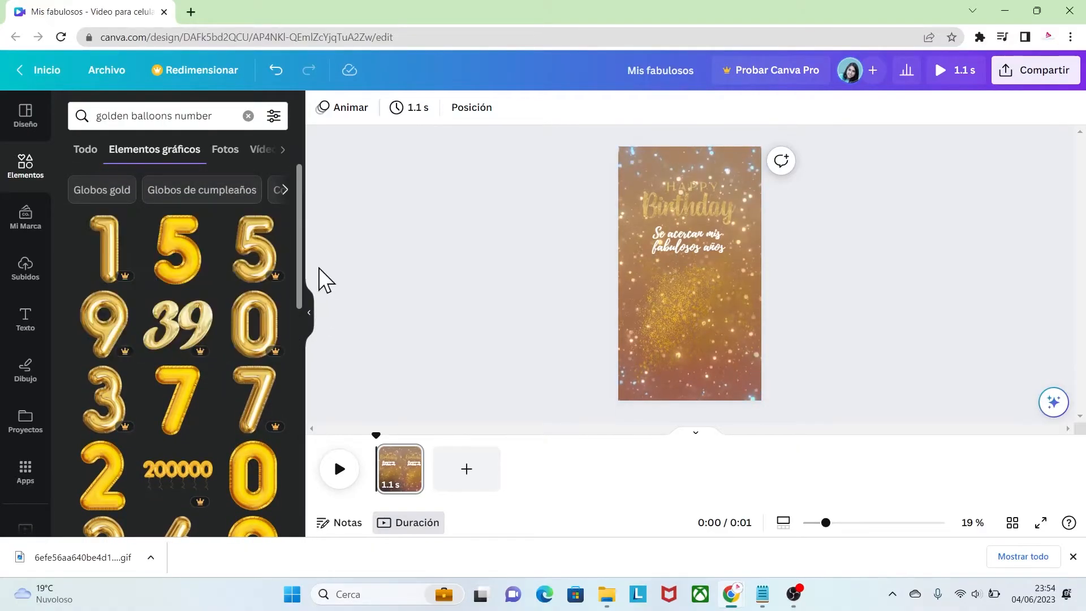
pyautogui.click(176, 257)
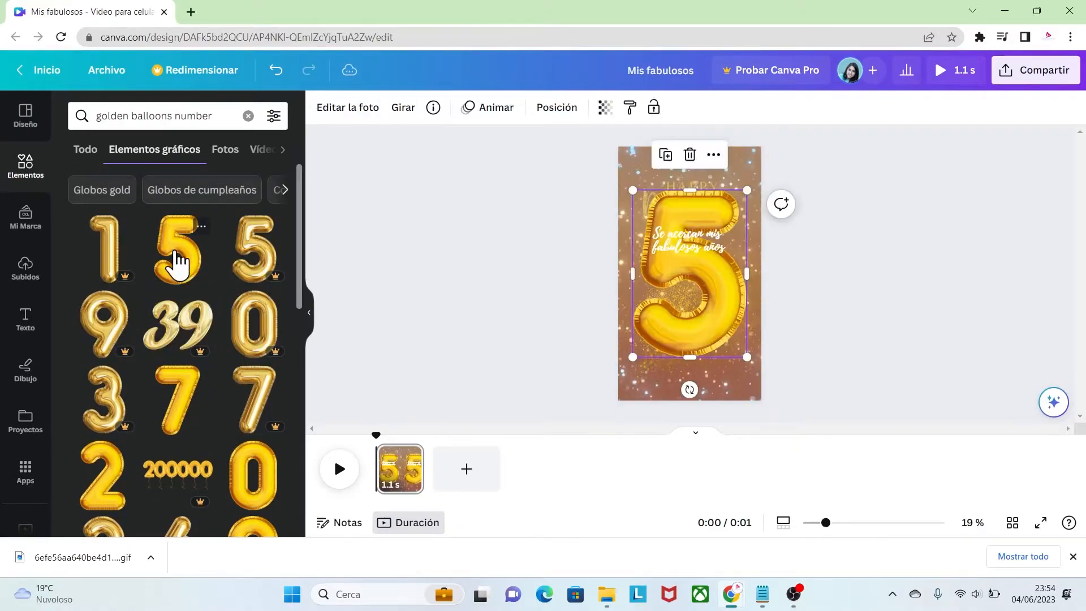
pyautogui.moveTo(687, 320); pyautogui.dragTo(700, 338)
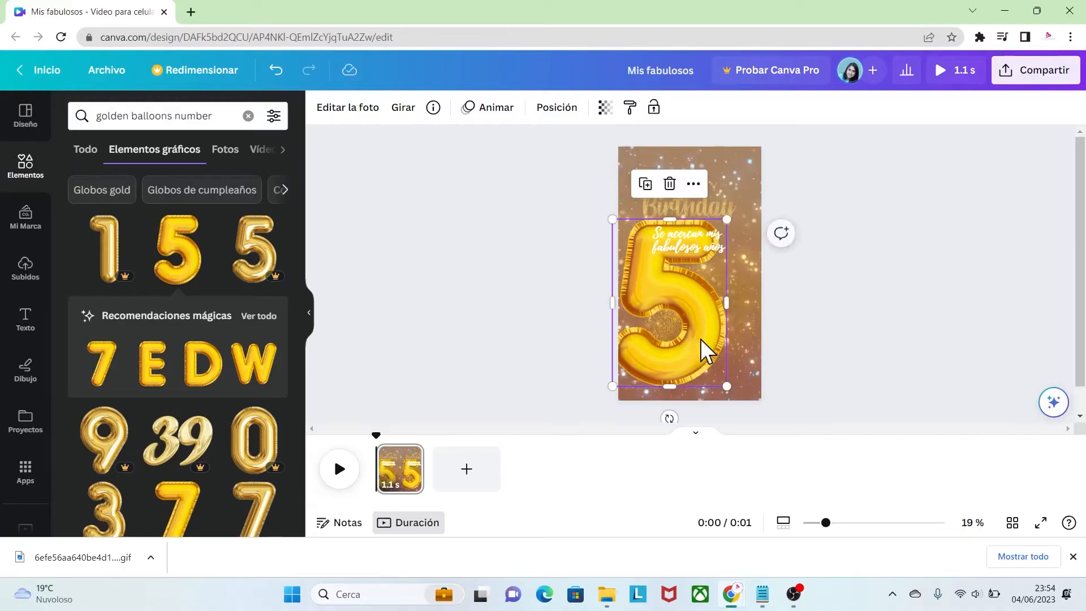
pyautogui.moveTo(297, 273); pyautogui.dragTo(303, 357)
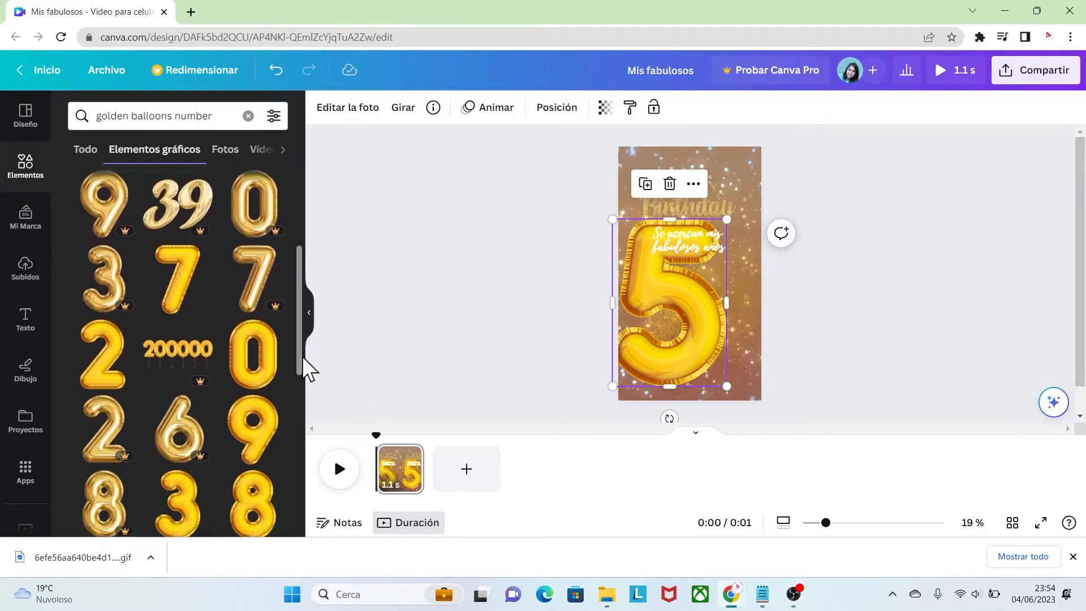
pyautogui.click(259, 356)
pyautogui.moveTo(659, 307); pyautogui.dragTo(699, 330)
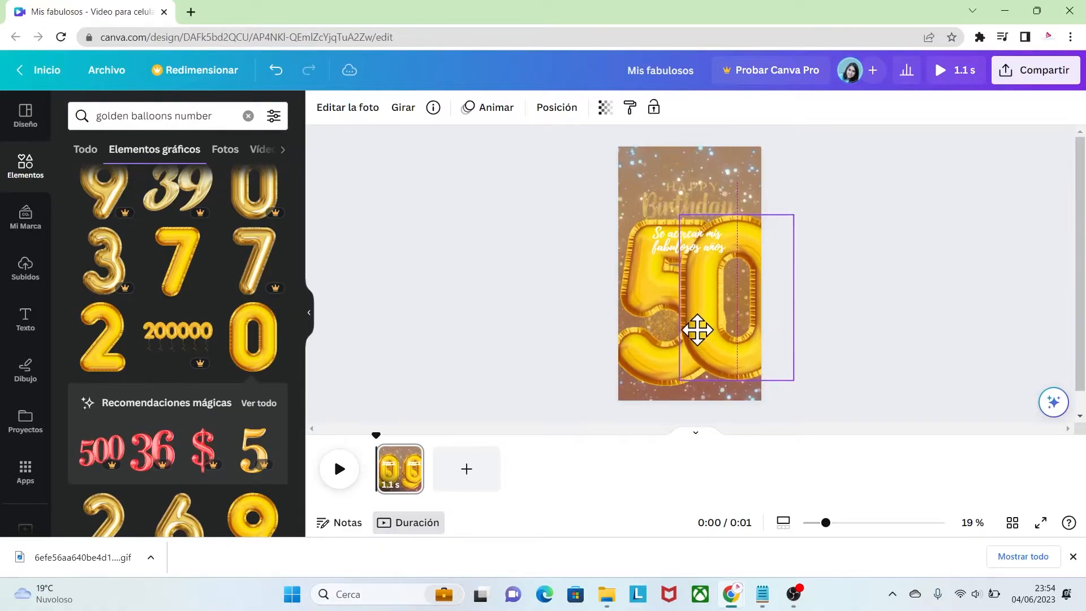
# Shrink both balloon digits, tilt the 0 slightly and arrange them as a 50 below the phrase
pyautogui.moveTo(679, 219); pyautogui.dragTo(717, 274)
pyautogui.moveTo(758, 339); pyautogui.dragTo(722, 312)
pyautogui.click(650, 305)
pyautogui.moveTo(614, 219); pyautogui.dragTo(647, 281)
pyautogui.moveTo(687, 339); pyautogui.dragTo(665, 310)
pyautogui.moveTo(724, 384); pyautogui.dragTo(734, 383)
pyautogui.moveTo(707, 331); pyautogui.dragTo(697, 328)
pyautogui.moveTo(642, 370); pyautogui.dragTo(654, 368)
pyautogui.click(831, 364)
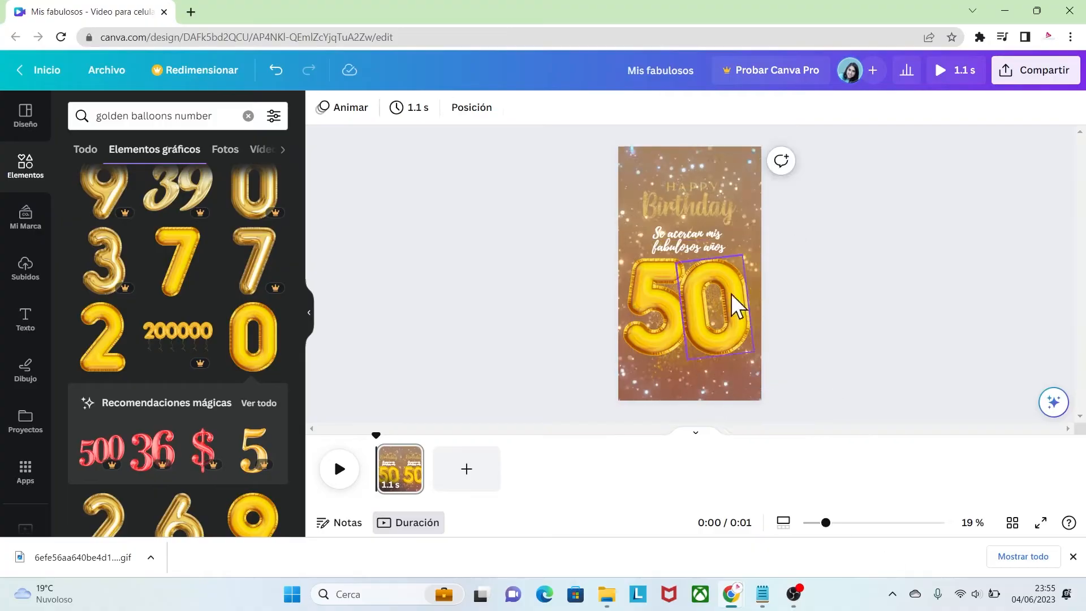
# Move the phrase slightly up and make the 5 and 0 balloons a little smaller, keeping them close together and centred
pyautogui.moveTo(688, 246); pyautogui.dragTo(689, 240)
pyautogui.moveTo(657, 315); pyautogui.dragTo(677, 337)
pyautogui.click(730, 317)
pyautogui.moveTo(757, 352); pyautogui.dragTo(748, 342)
pyautogui.moveTo(701, 304); pyautogui.dragTo(693, 303)
pyautogui.click(659, 306)
pyautogui.moveTo(625, 256); pyautogui.dragTo(632, 259)
pyautogui.click(712, 297)
pyautogui.press('Escape')
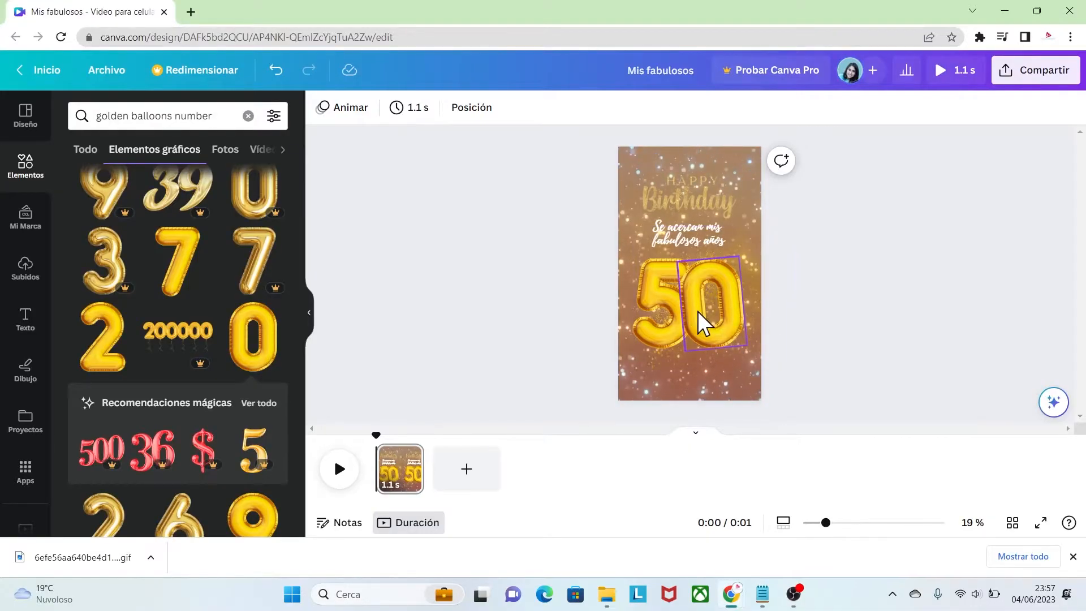
# Search the graphic elements for "circle"
pyautogui.doubleClick(177, 116)
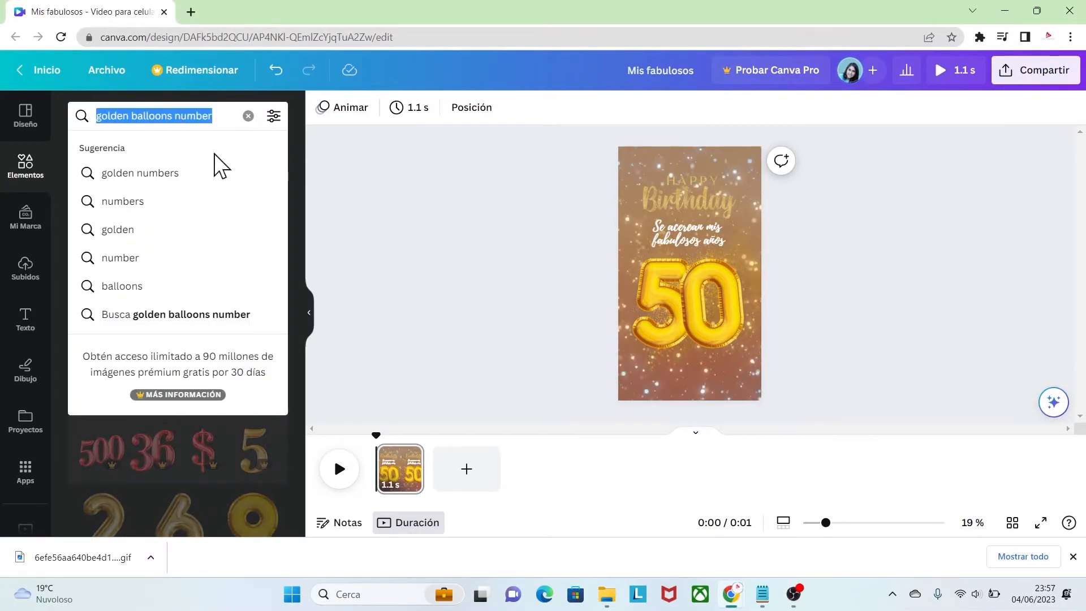
pyautogui.write('circle')
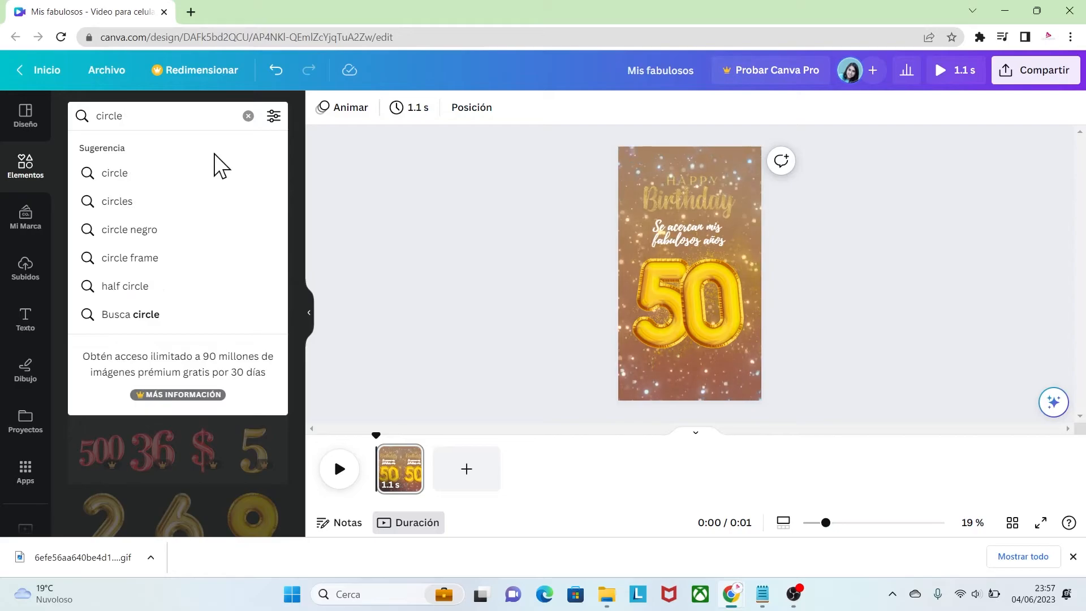
pyautogui.press('Return')
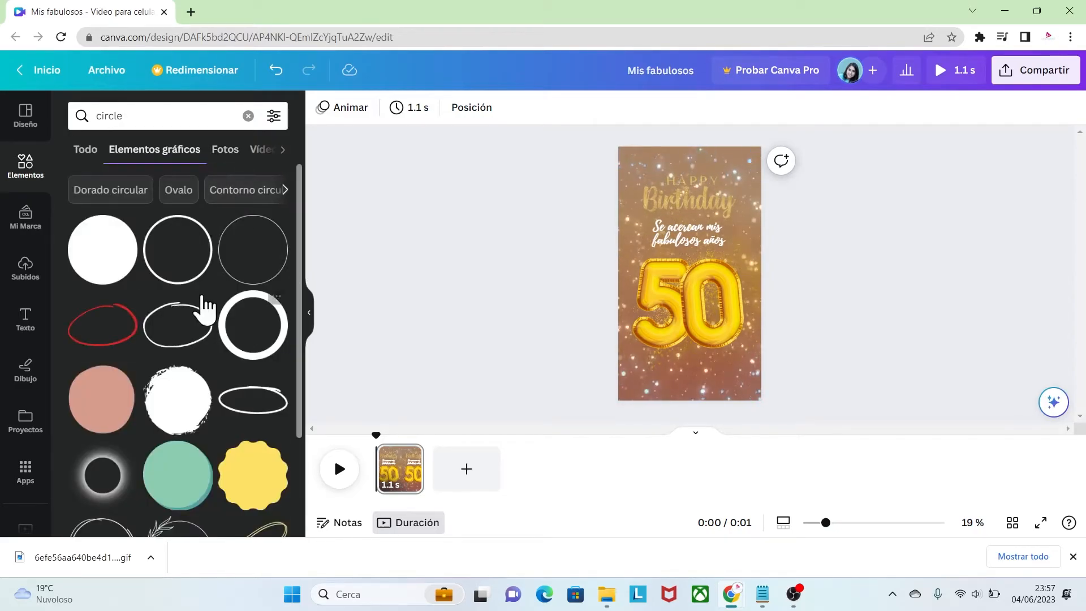
# Add the animated Fading Sparkler Circle and enlarge it to surround the 50 balloons
pyautogui.moveTo(300, 233); pyautogui.dragTo(308, 406)
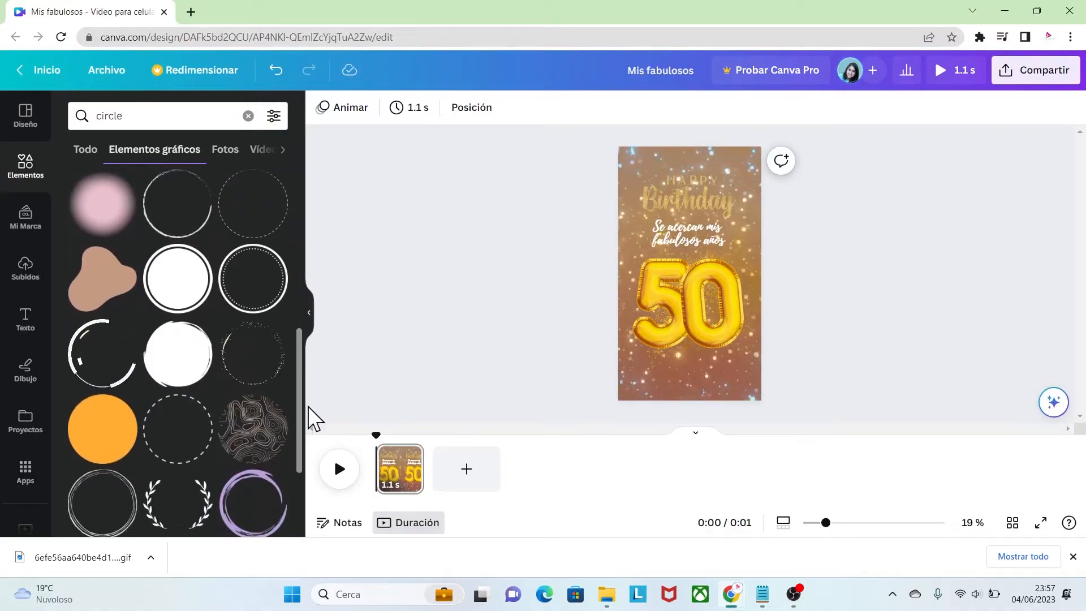
pyautogui.click(277, 332)
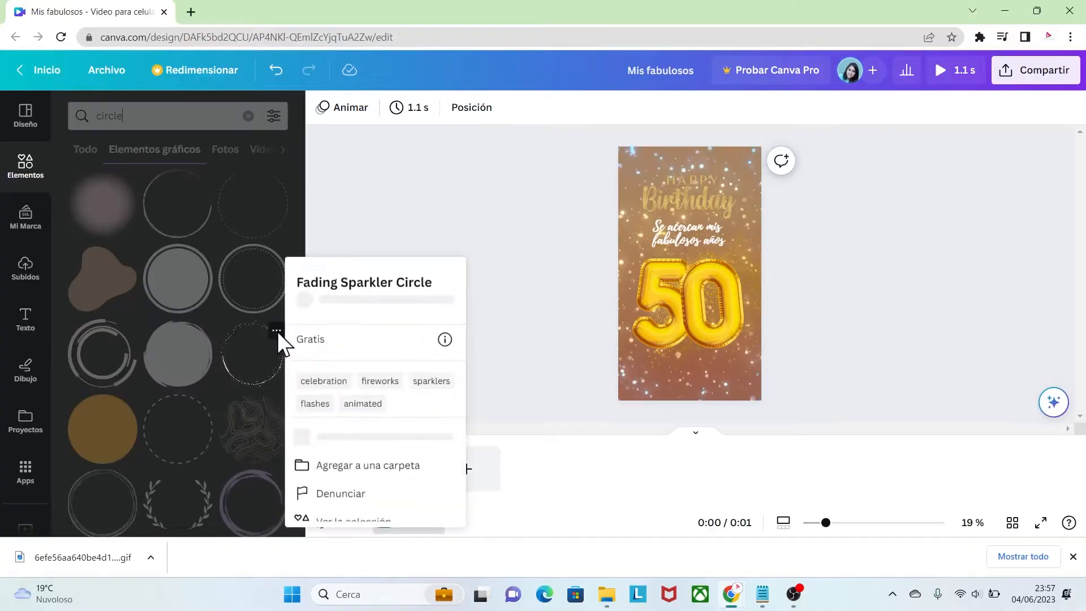
pyautogui.click(249, 354)
pyautogui.click(246, 356)
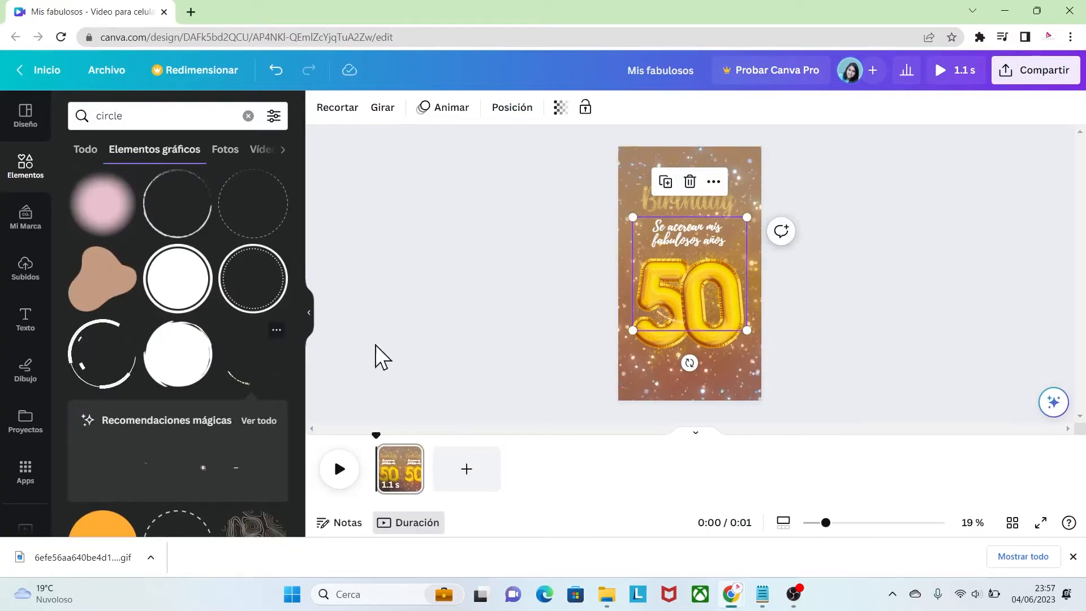
pyautogui.moveTo(677, 293); pyautogui.dragTo(666, 314)
pyautogui.moveTo(743, 356); pyautogui.dragTo(758, 367)
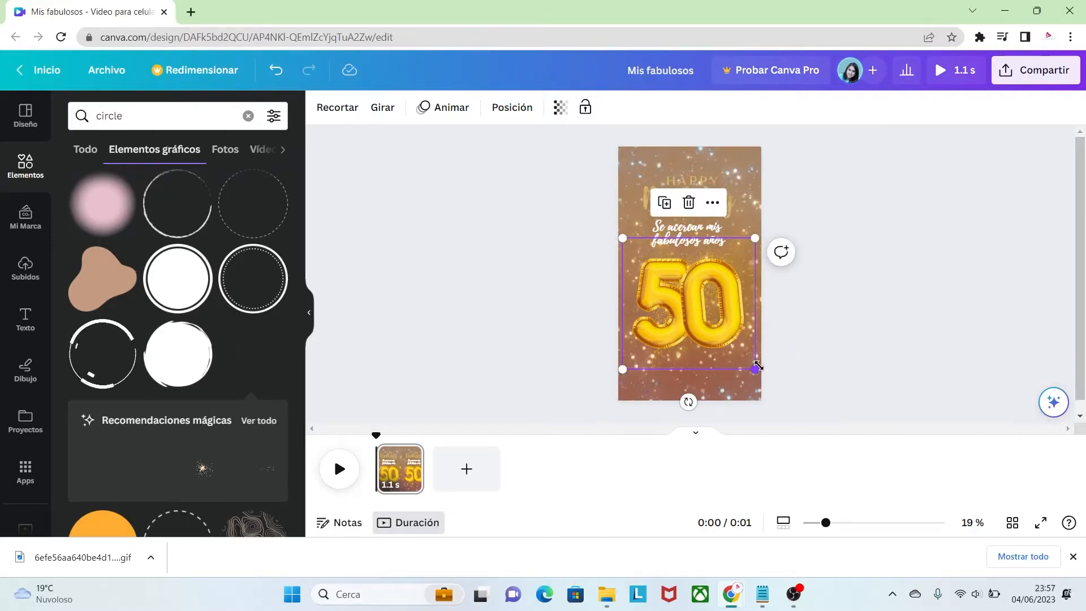
pyautogui.click(816, 384)
pyautogui.moveTo(826, 522); pyautogui.dragTo(846, 524)
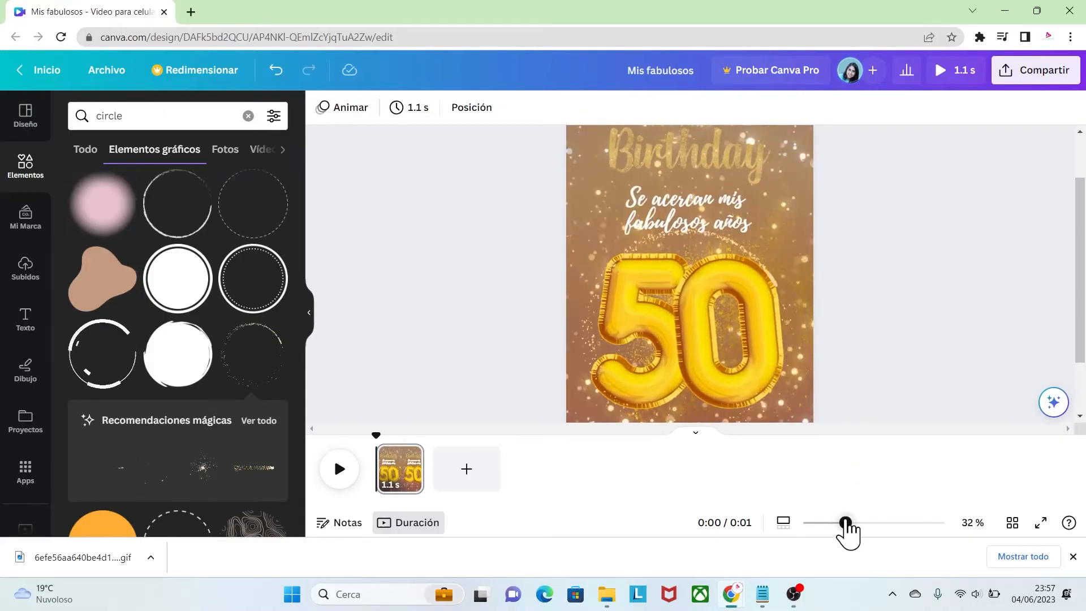
pyautogui.scroll(-2, 1069, 390)
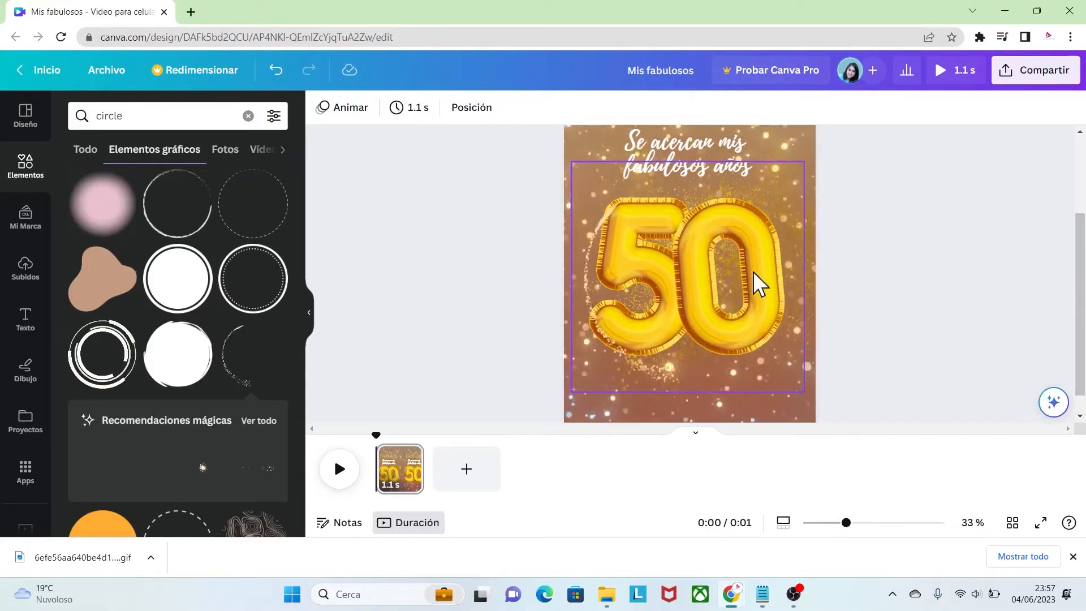
pyautogui.moveTo(846, 523); pyautogui.dragTo(835, 522)
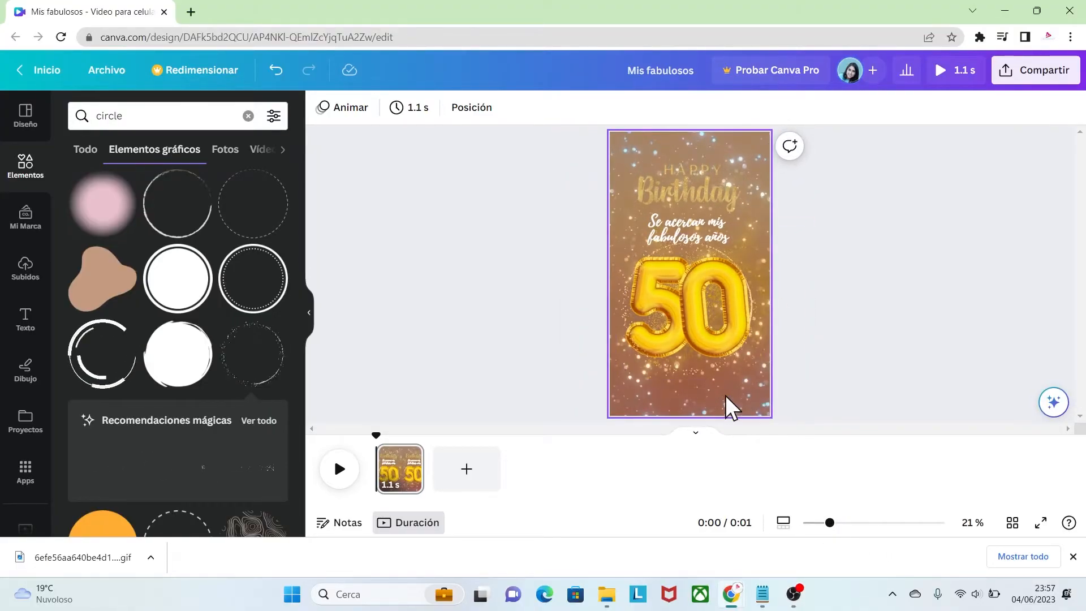
# Duplicate the page and delete the sparkler circle, balloon digits, gold texture and Happy Birthday lettering from the copy
pyautogui.click(409, 454)
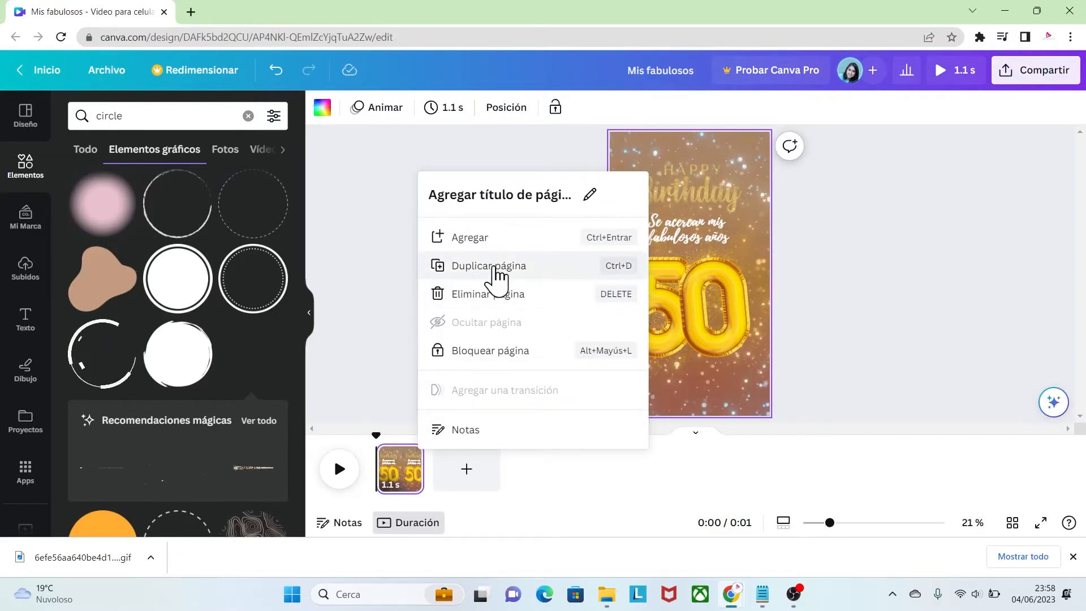
pyautogui.click(488, 266)
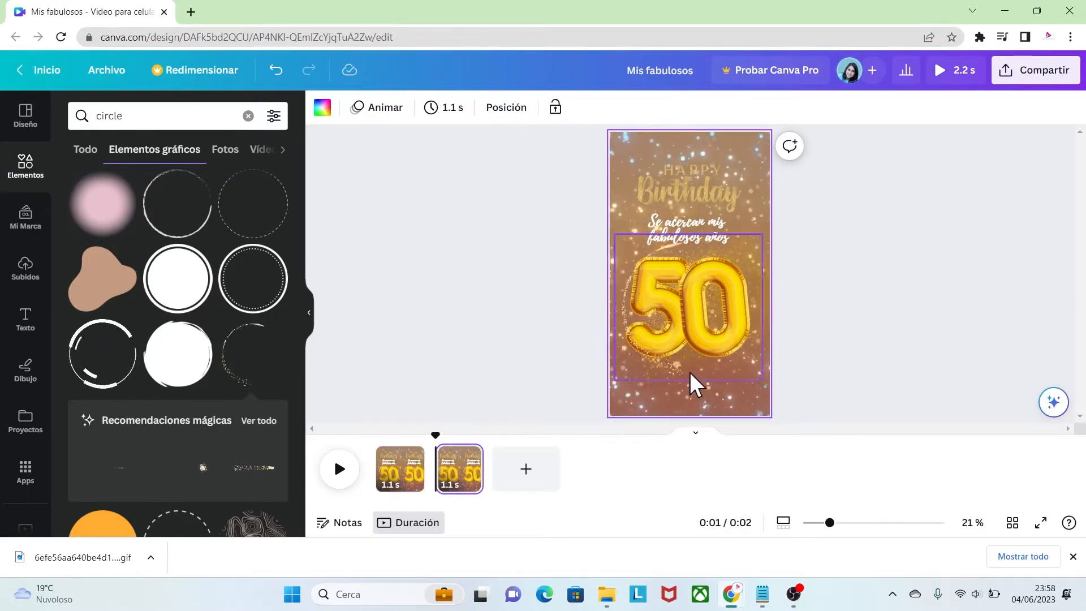
pyautogui.click(704, 334)
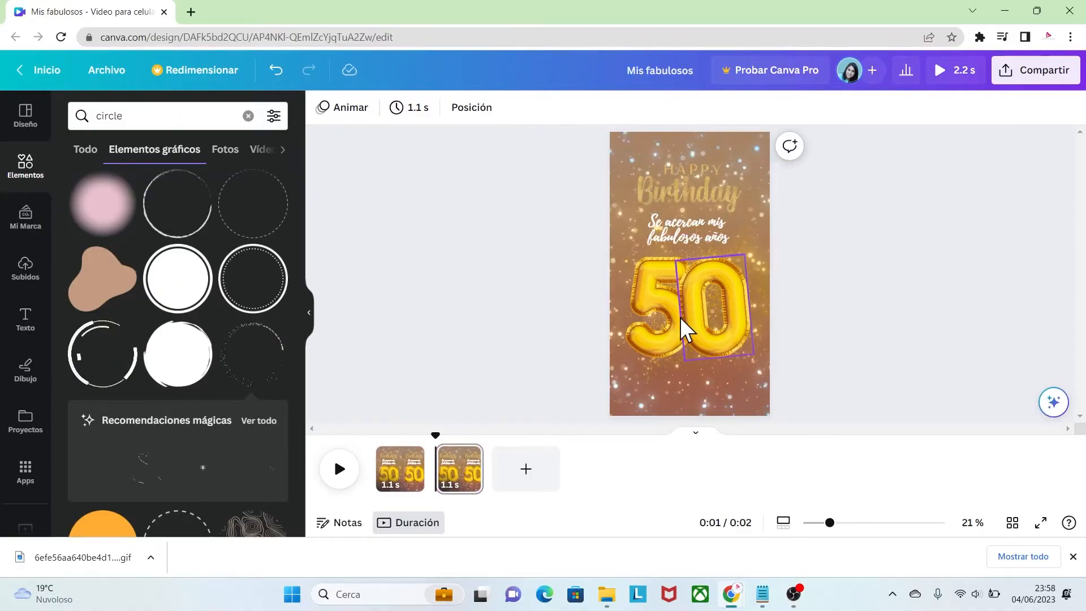
pyautogui.click(669, 318)
pyautogui.press('Delete')
pyautogui.click(704, 325)
pyautogui.press('Delete')
pyautogui.click(677, 318)
pyautogui.press('Delete')
pyautogui.click(682, 182)
pyautogui.press('Delete')
# Centre the phrase and change it to "Quiero compartir momentos inolvidables con las personas que me acompañaron e hicieron aún más bella la vida" at font size 65,5
pyautogui.moveTo(705, 247); pyautogui.dragTo(698, 277)
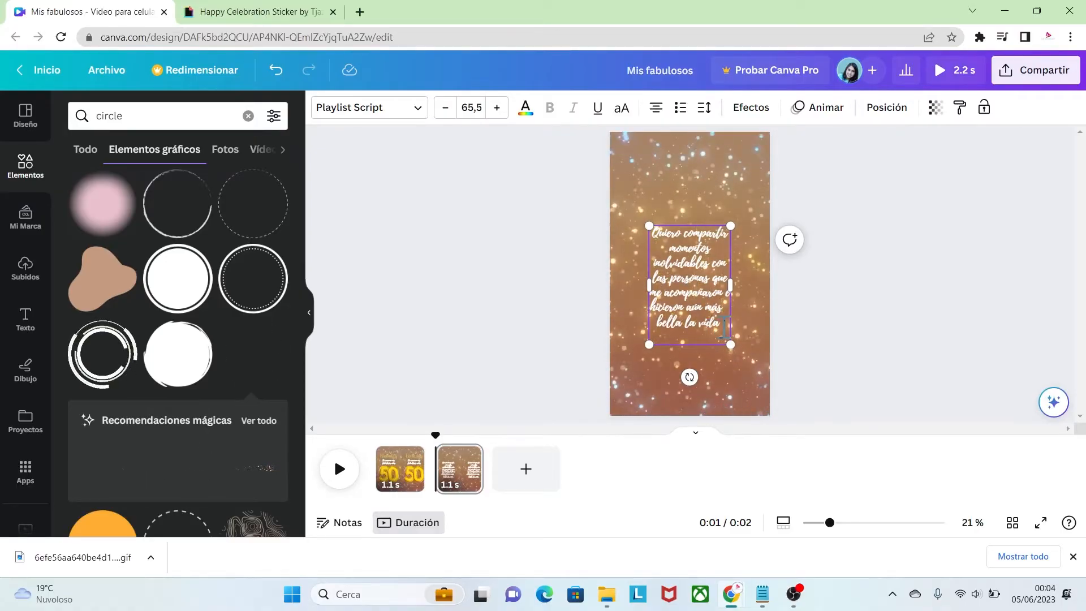
pyautogui.click(662, 175)
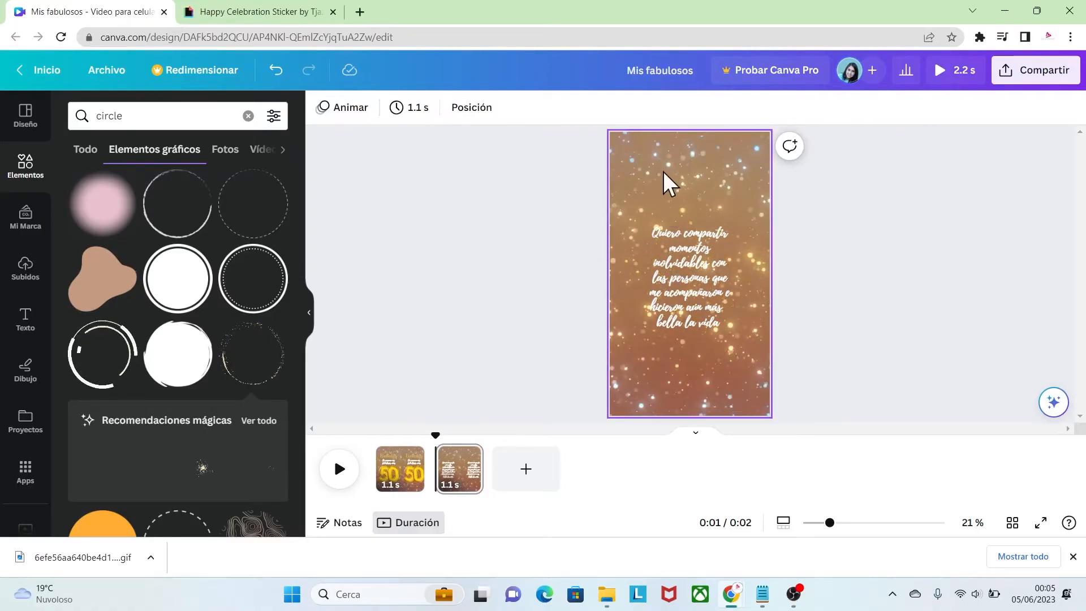
# Add the uploaded champagne glasses GIF to the second page, shrink it and centre it above the phrase
pyautogui.click(281, 13)
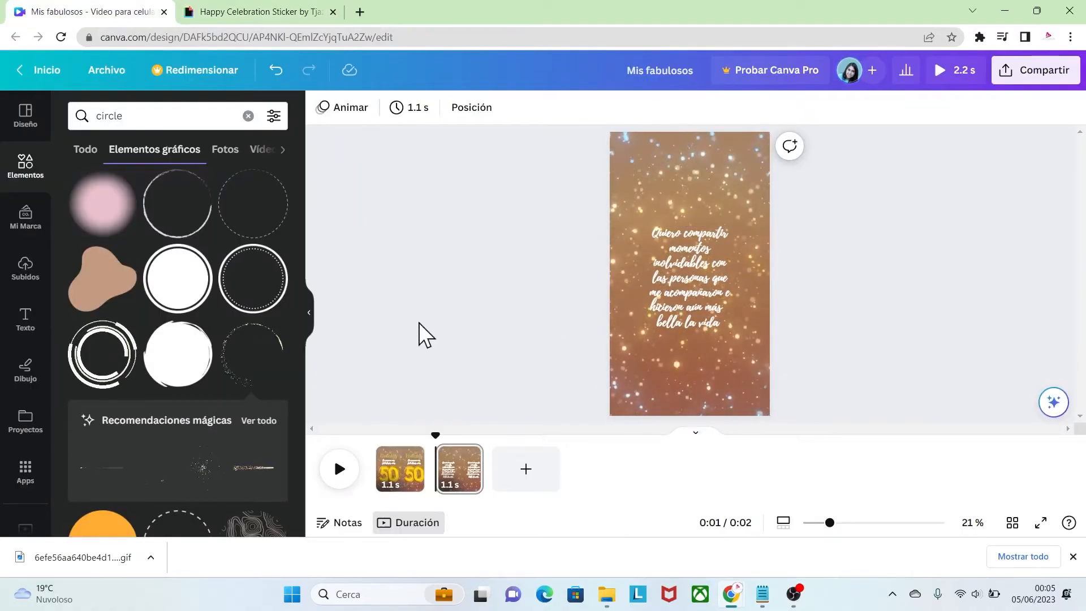
pyautogui.click(35, 276)
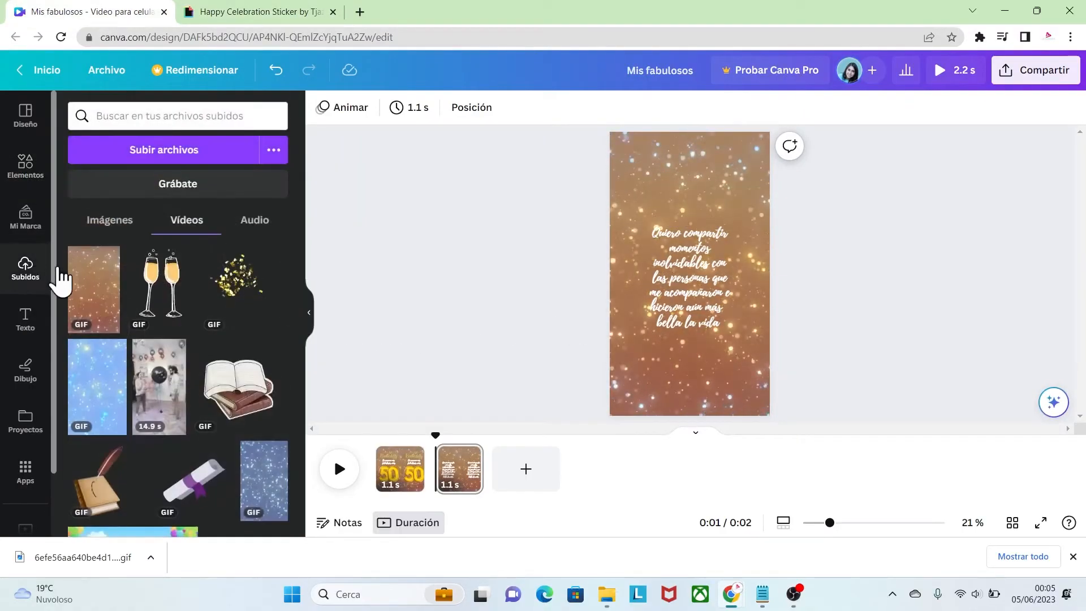
pyautogui.click(171, 294)
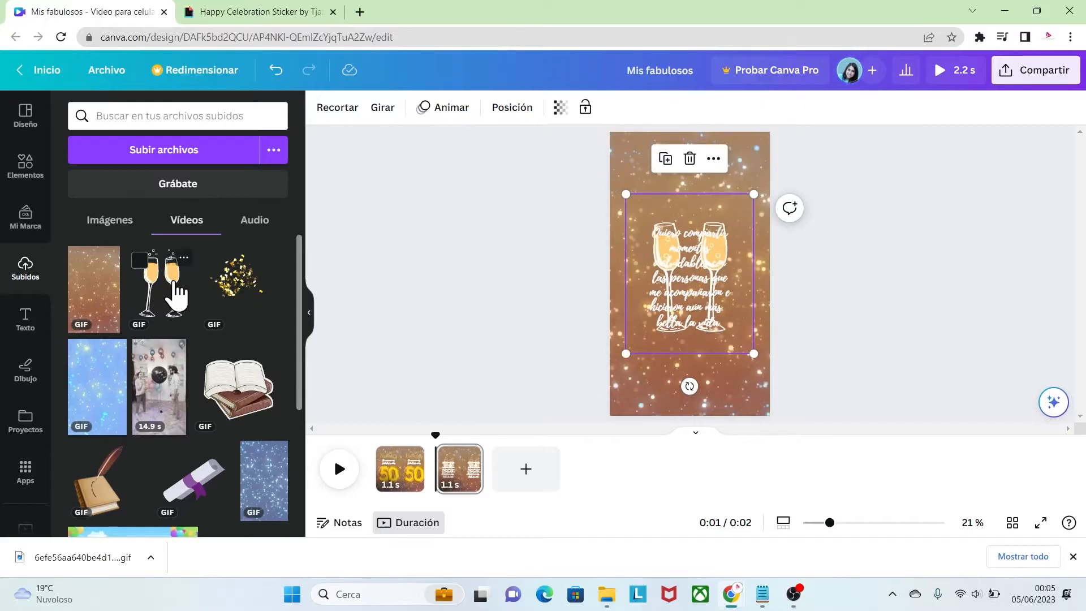
pyautogui.moveTo(695, 180); pyautogui.dragTo(695, 175)
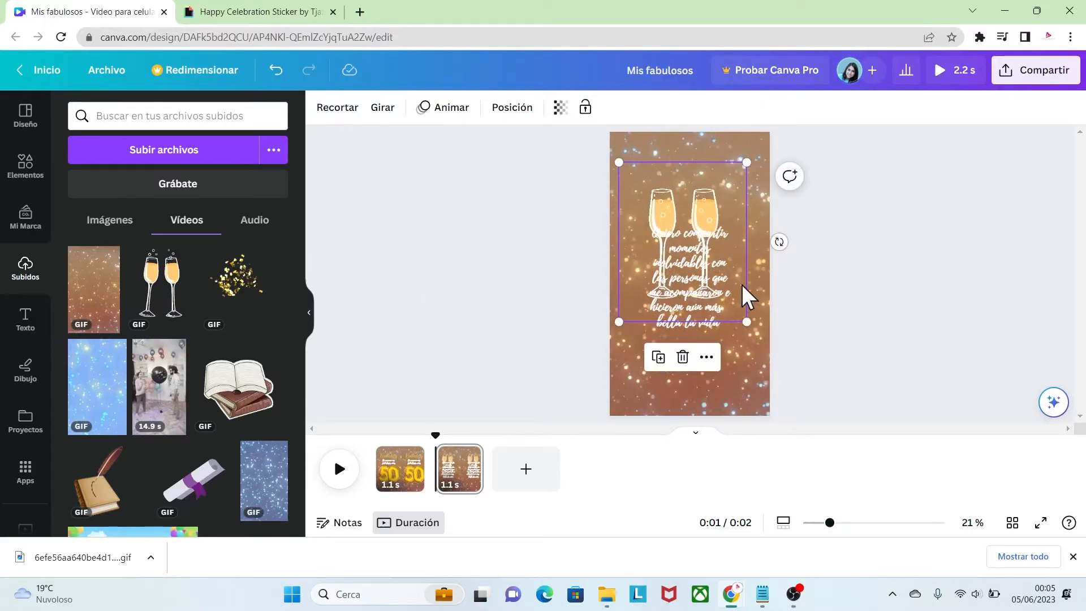
pyautogui.moveTo(746, 320); pyautogui.dragTo(690, 251)
pyautogui.moveTo(667, 191); pyautogui.dragTo(699, 175)
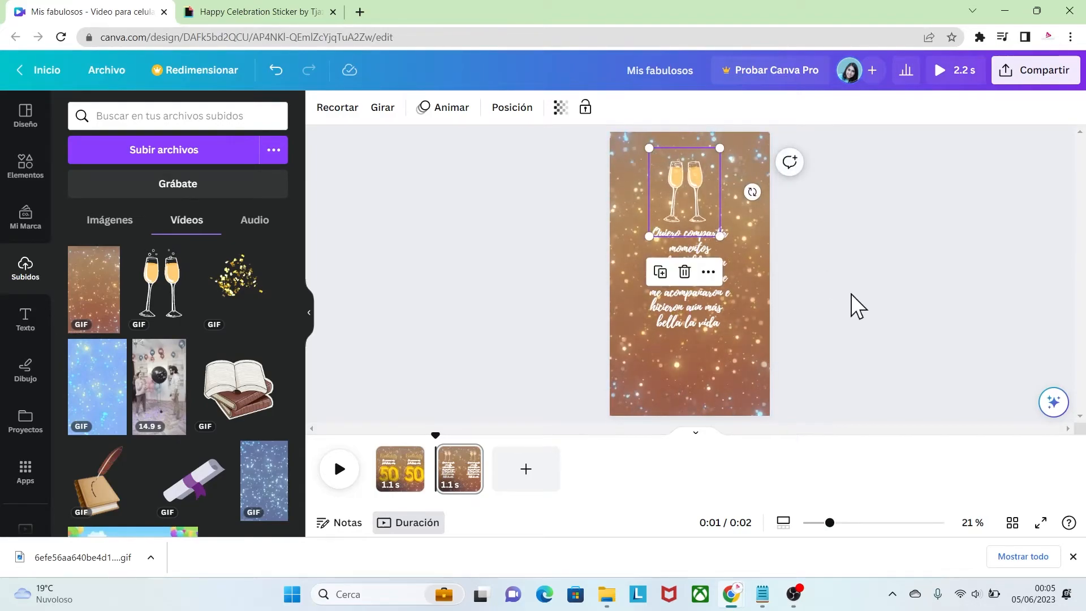
pyautogui.click(850, 293)
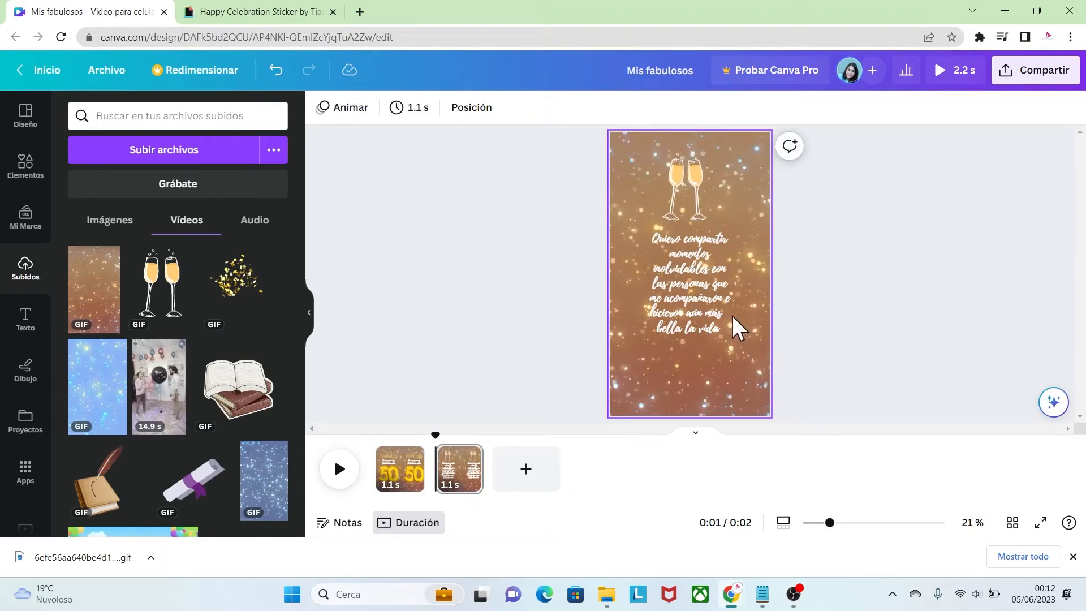
# Search the graphic elements for "flor gold"
pyautogui.click(26, 167)
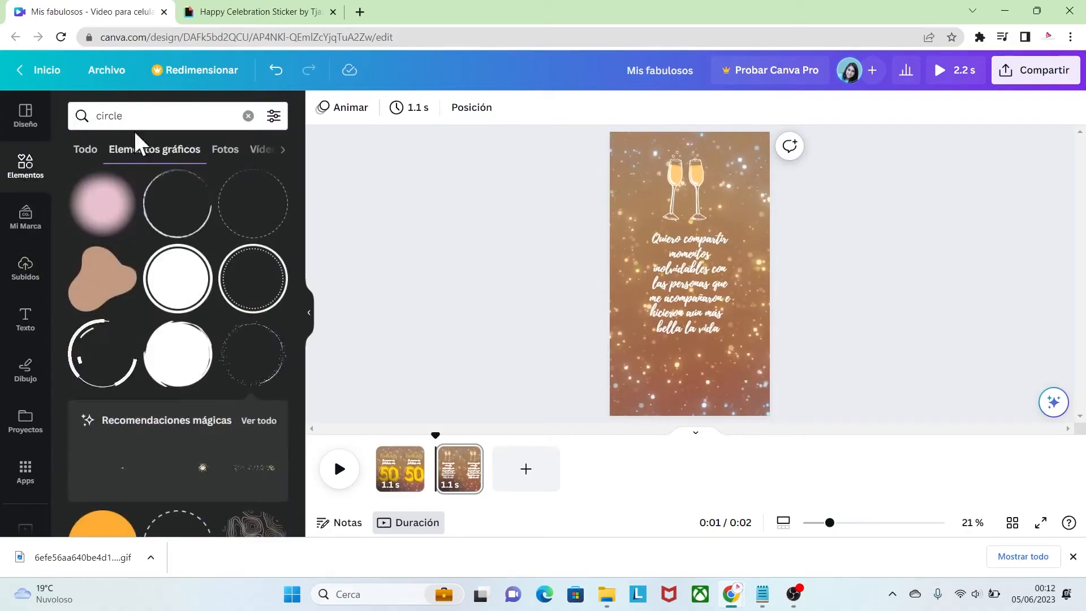
pyautogui.click(152, 119)
pyautogui.press('BackSpace')
pyautogui.press('BackSpace')
pyautogui.press('BackSpace')
pyautogui.press('BackSpace')
pyautogui.press('BackSpace')
pyautogui.press('BackSpace')
pyautogui.write('flor gold')
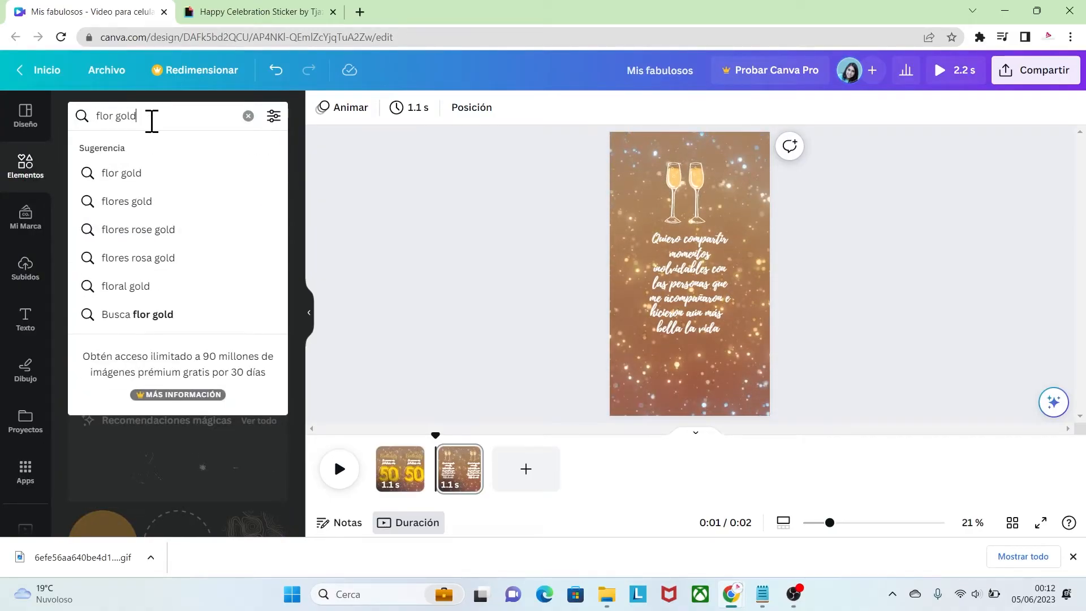
pyautogui.press('Return')
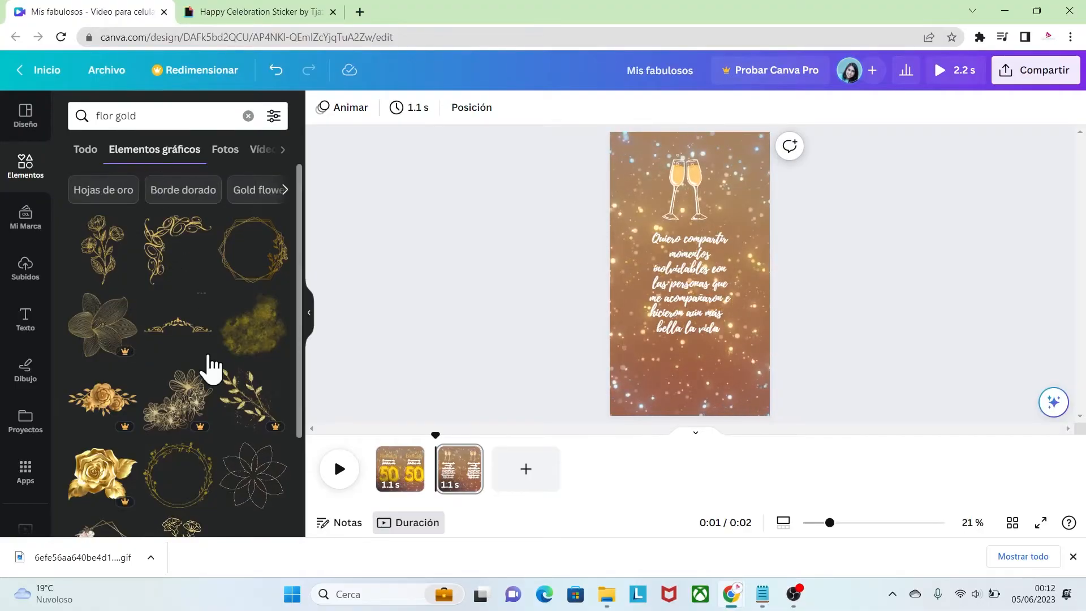
# Add the Animated Minimal Lined Flower Yellow, shrink it and place it at the page's lower edge below the phrase
pyautogui.moveTo(300, 231); pyautogui.dragTo(296, 337)
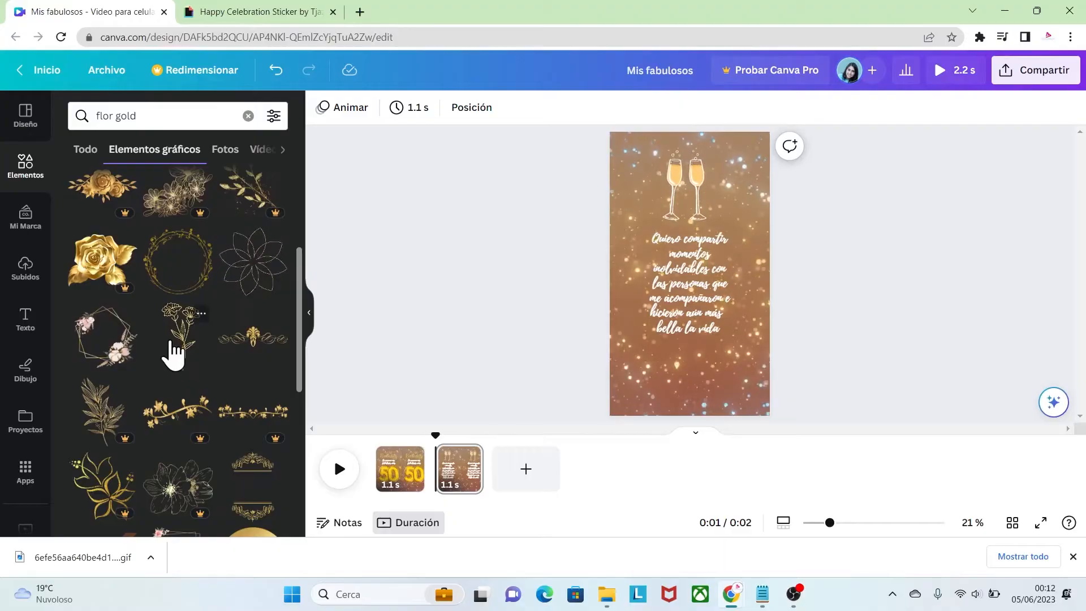
pyautogui.click(174, 351)
pyautogui.click(203, 312)
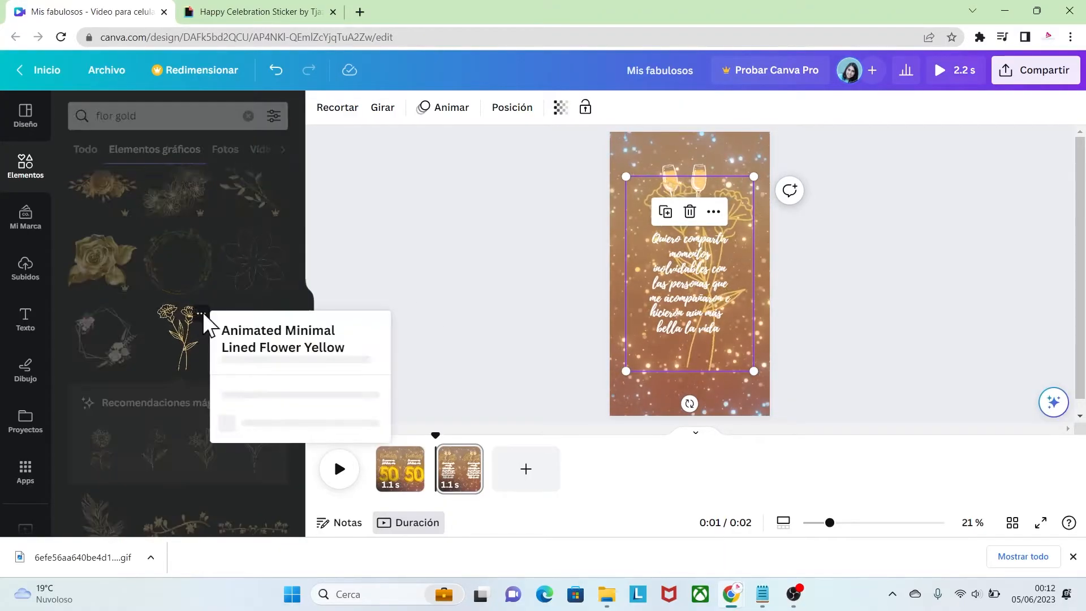
pyautogui.click(189, 322)
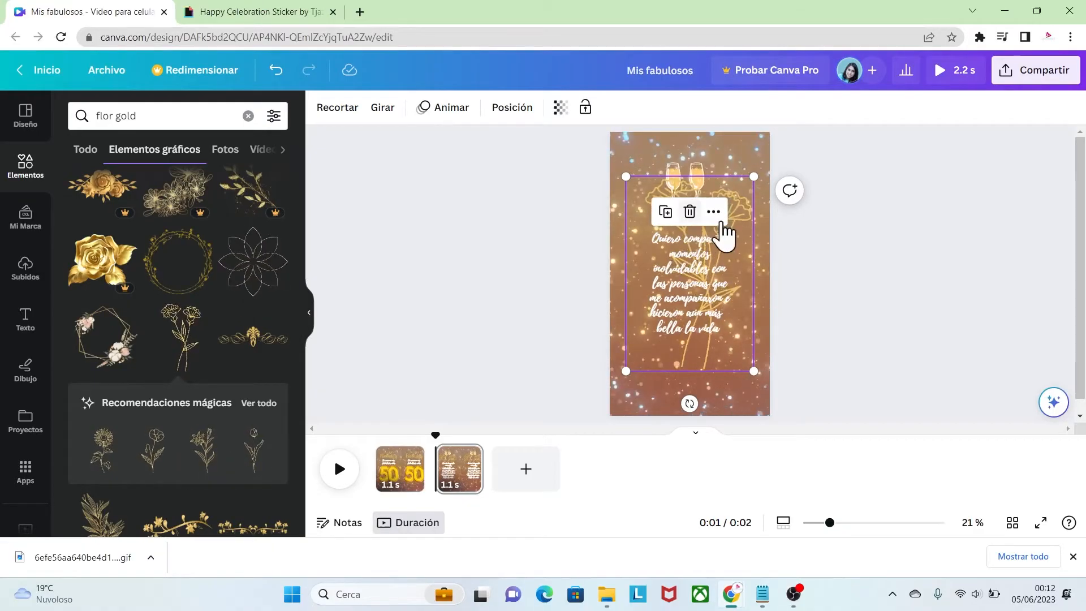
pyautogui.moveTo(744, 218); pyautogui.dragTo(737, 360)
pyautogui.moveTo(621, 321); pyautogui.dragTo(667, 378)
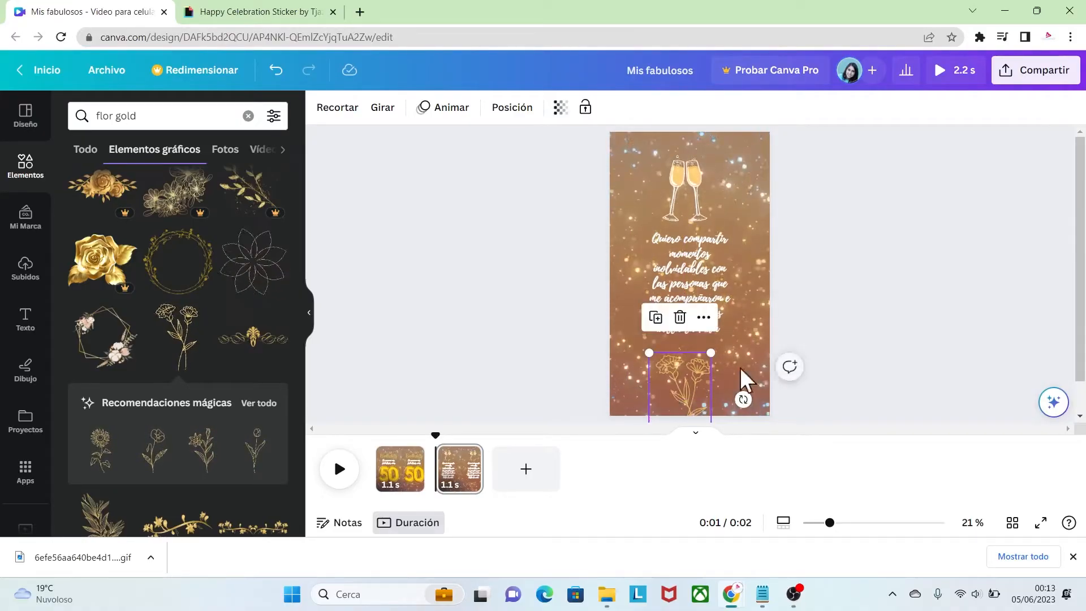
# Widen the phrase's text box to wrap in six lines at font size 64,5 and centre it between the glasses and the flower
pyautogui.click(721, 300)
pyautogui.moveTo(731, 294); pyautogui.dragTo(749, 295)
pyautogui.moveTo(711, 251); pyautogui.dragTo(701, 253)
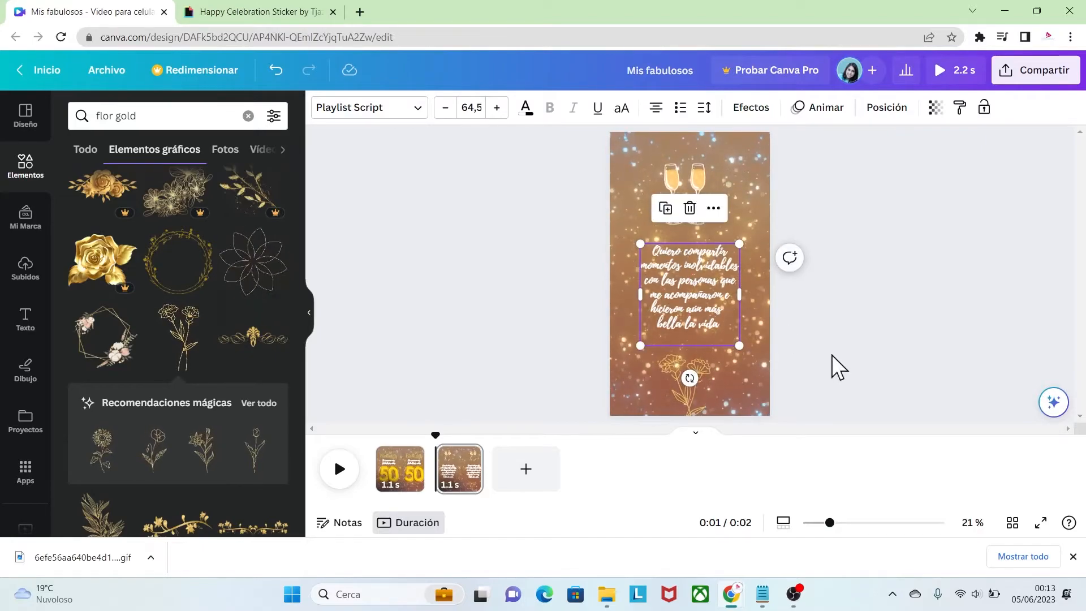
pyautogui.click(832, 355)
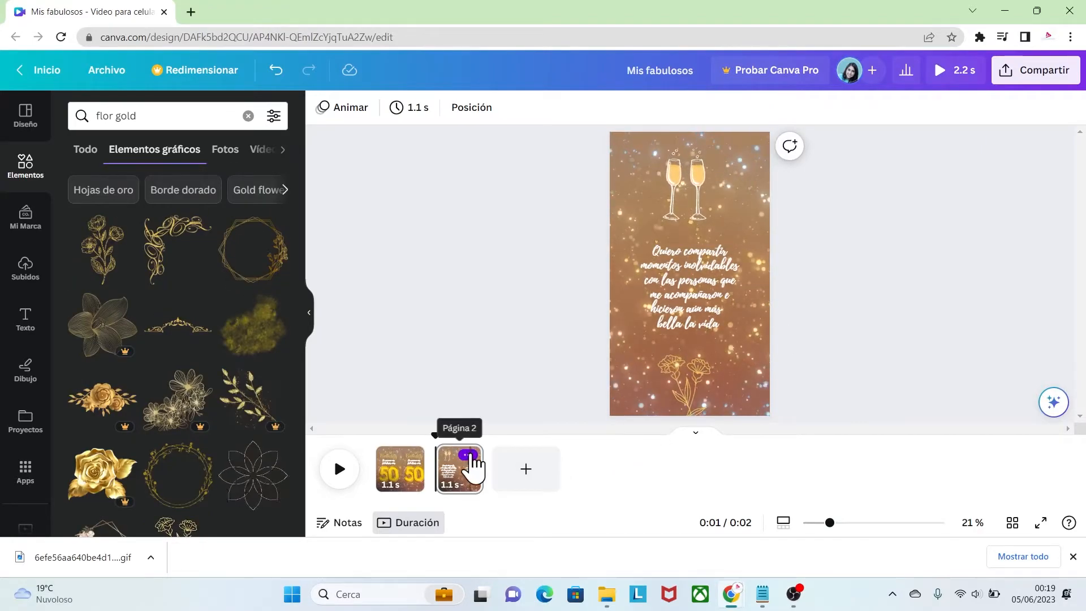
# Duplicate the second page and delete the champagne glasses from the copy
pyautogui.click(468, 456)
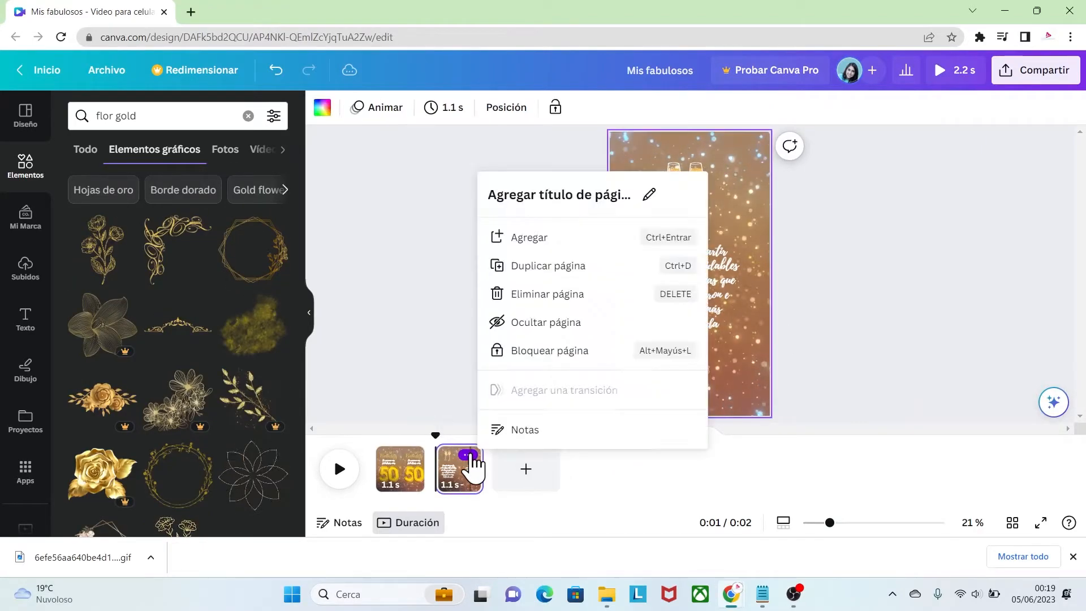
pyautogui.click(570, 264)
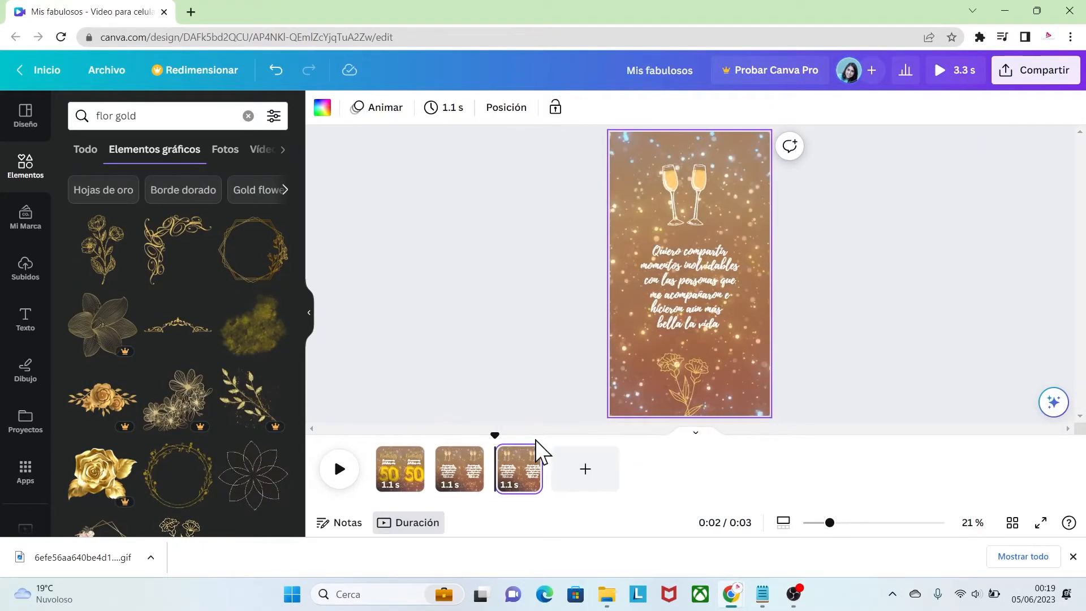
pyautogui.click(690, 185)
pyautogui.press('Delete')
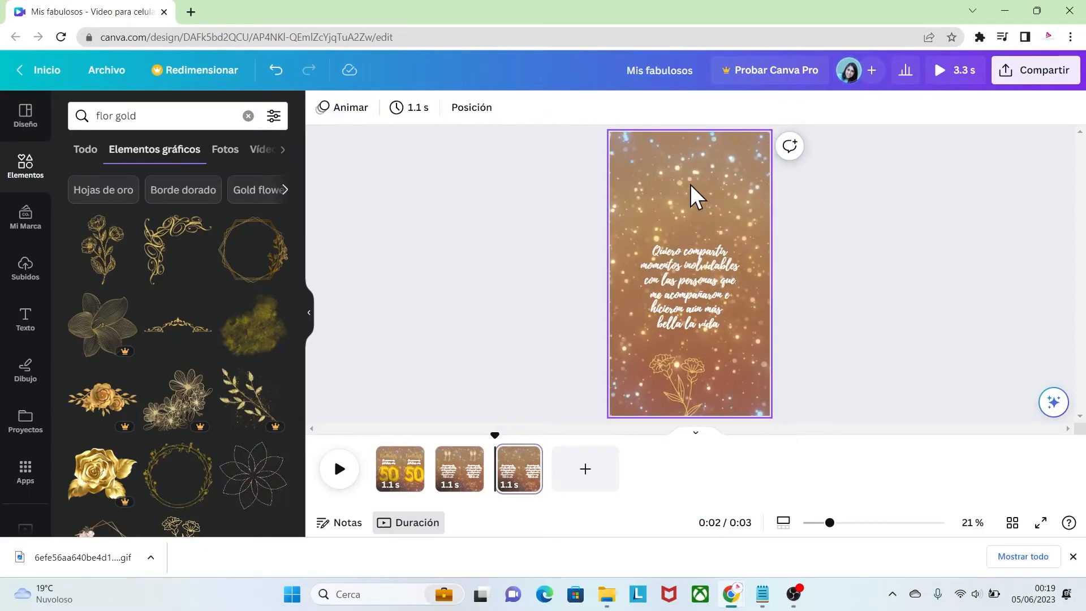
pyautogui.click(687, 380)
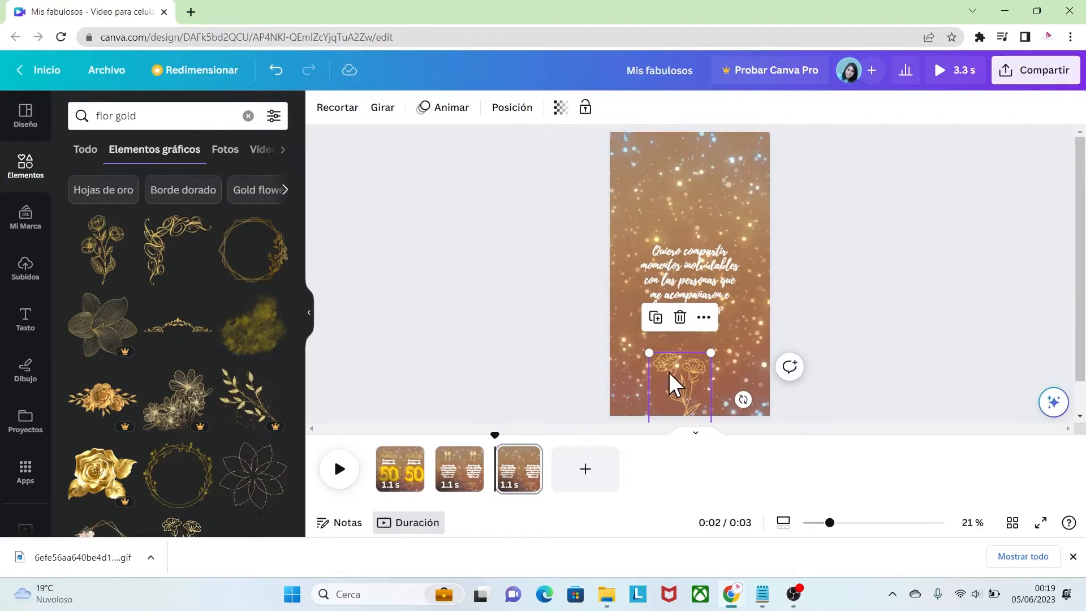
pyautogui.click(791, 344)
# Add the gold line sunflower recommended for the animated yellow flower, shrink it and place it in the page's lower-left corner
pyautogui.moveTo(300, 320); pyautogui.dragTo(270, 423)
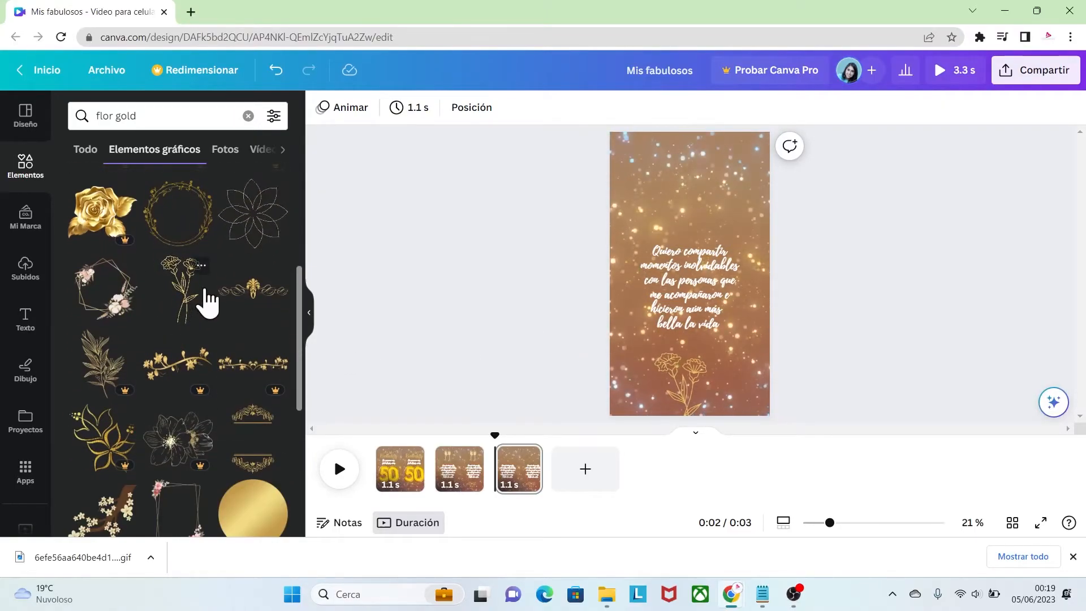
pyautogui.click(201, 265)
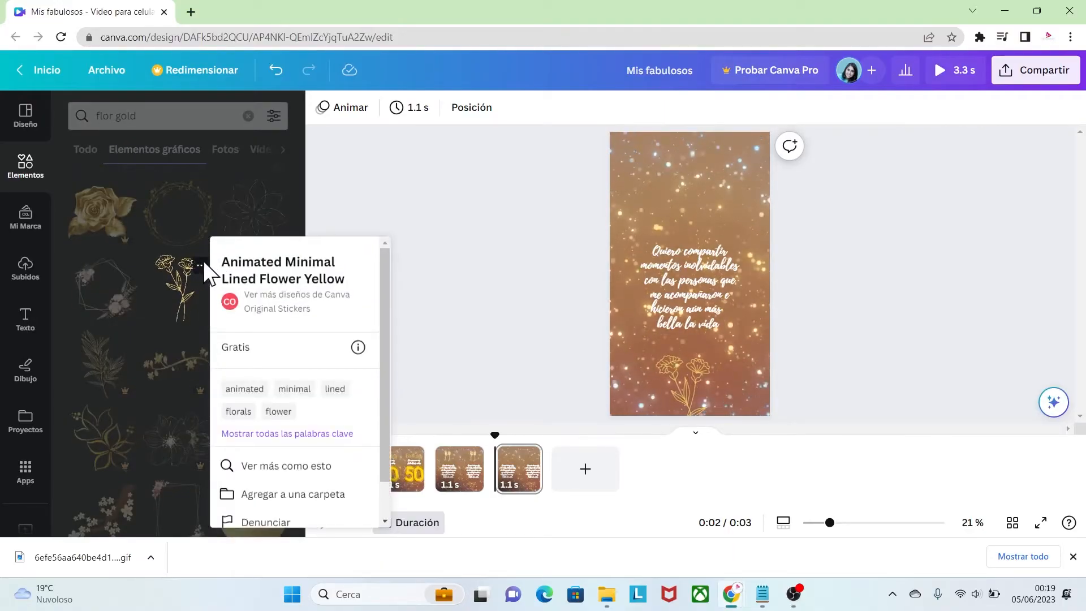
pyautogui.click(198, 266)
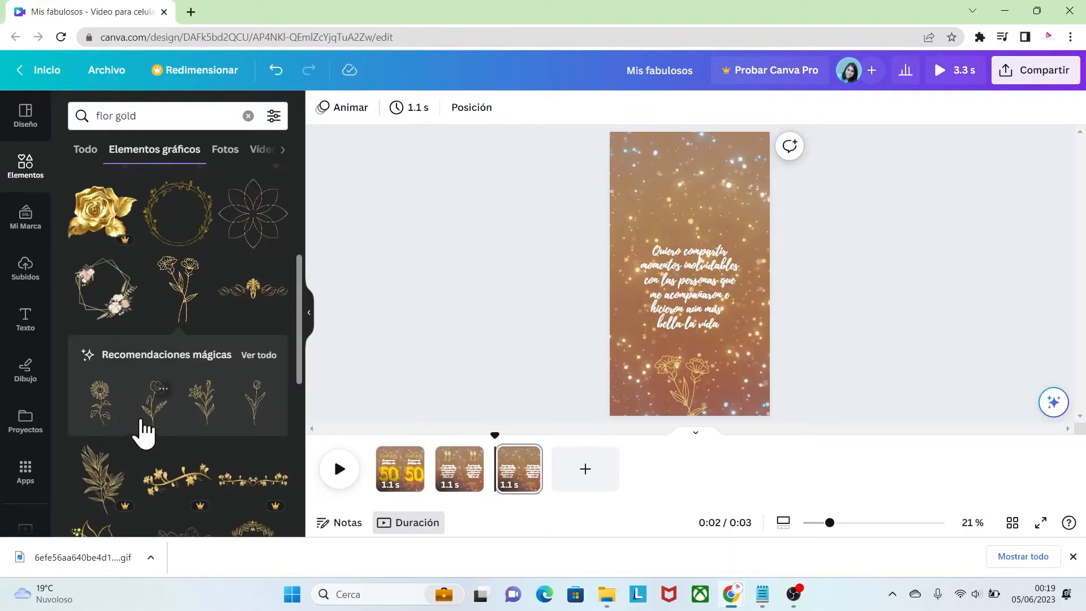
pyautogui.click(101, 408)
pyautogui.moveTo(727, 226); pyautogui.dragTo(670, 306)
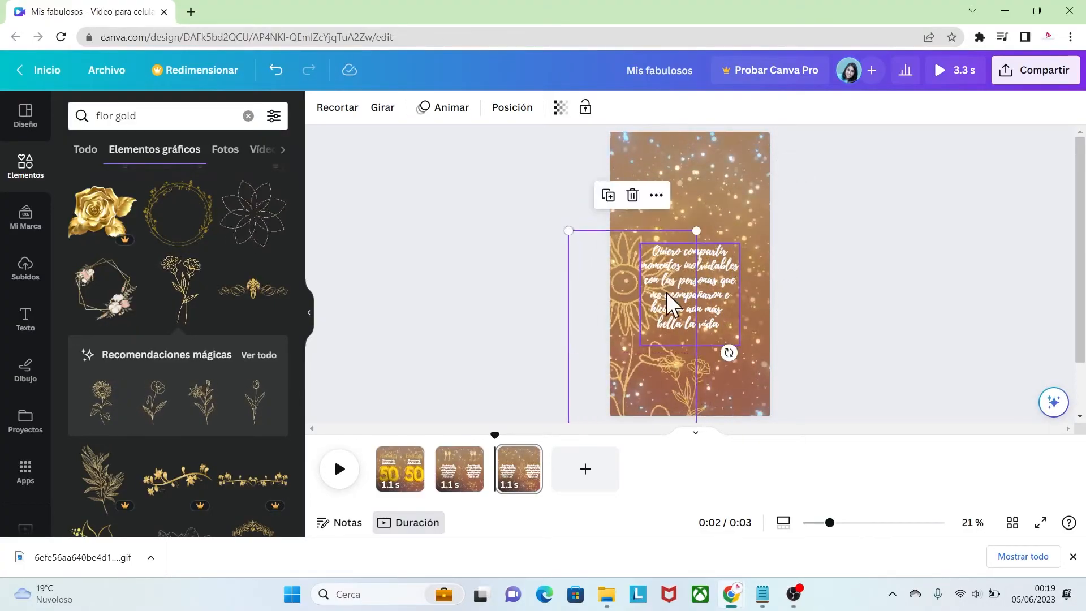
pyautogui.moveTo(568, 231); pyautogui.dragTo(638, 384)
# Add the second and third recommended gold line flowers, shrink them and line them up along the page's lower edge
pyautogui.click(151, 403)
pyautogui.moveTo(673, 260); pyautogui.dragTo(741, 387)
pyautogui.moveTo(755, 397); pyautogui.dragTo(687, 385)
pyautogui.click(206, 403)
pyautogui.moveTo(625, 175); pyautogui.dragTo(691, 276)
pyautogui.moveTo(726, 331); pyautogui.dragTo(718, 417)
# Add the fourth recommended gold line flower at reduced size in the lower-right corner and adjust the spacing of the flower row
pyautogui.click(252, 403)
pyautogui.moveTo(626, 151); pyautogui.dragTo(725, 333)
pyautogui.moveTo(749, 346); pyautogui.dragTo(764, 389)
pyautogui.click(805, 431)
pyautogui.moveTo(669, 400)
pyautogui.mouseDown()
pyautogui.moveTo(671, 409)
pyautogui.moveTo(630, 393)
pyautogui.moveTo(674, 399)
pyautogui.mouseUp()
pyautogui.click(701, 392)
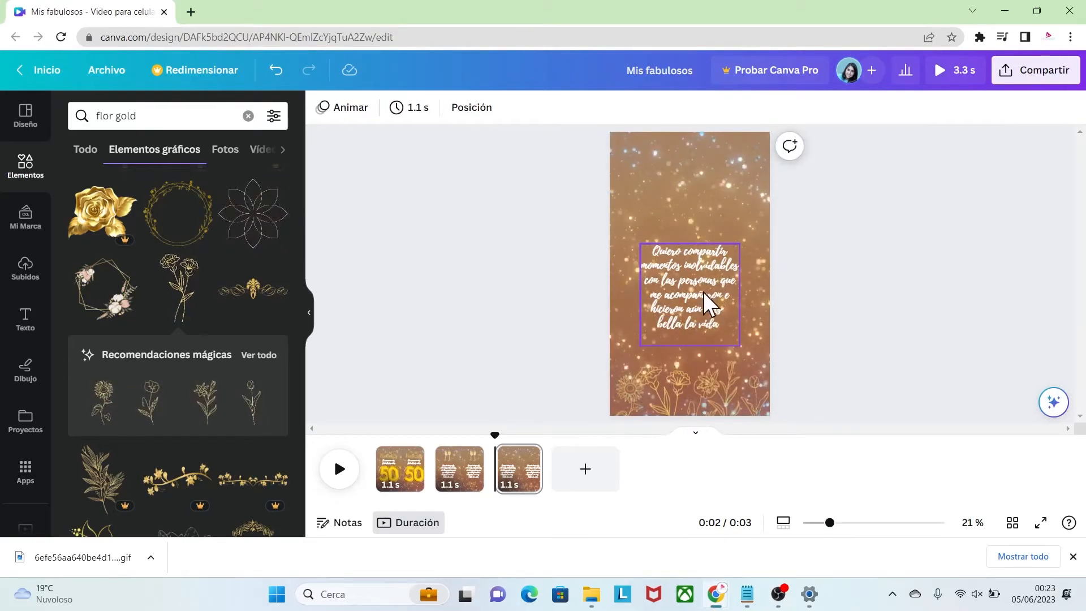
# Replace the phrase with "Mis maravillos 50 para seguir disfrutando la vida" in quotation marks and centre it just above the flowers
pyautogui.click(705, 295)
pyautogui.click(720, 326)
pyautogui.moveTo(721, 326); pyautogui.dragTo(674, 271)
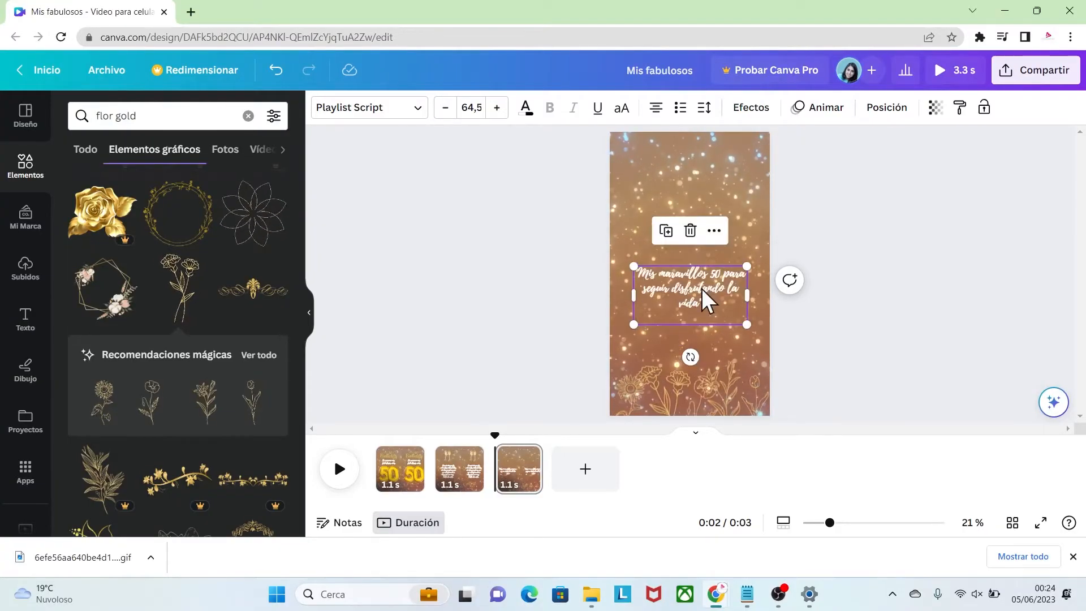
pyautogui.moveTo(690, 283); pyautogui.dragTo(700, 312)
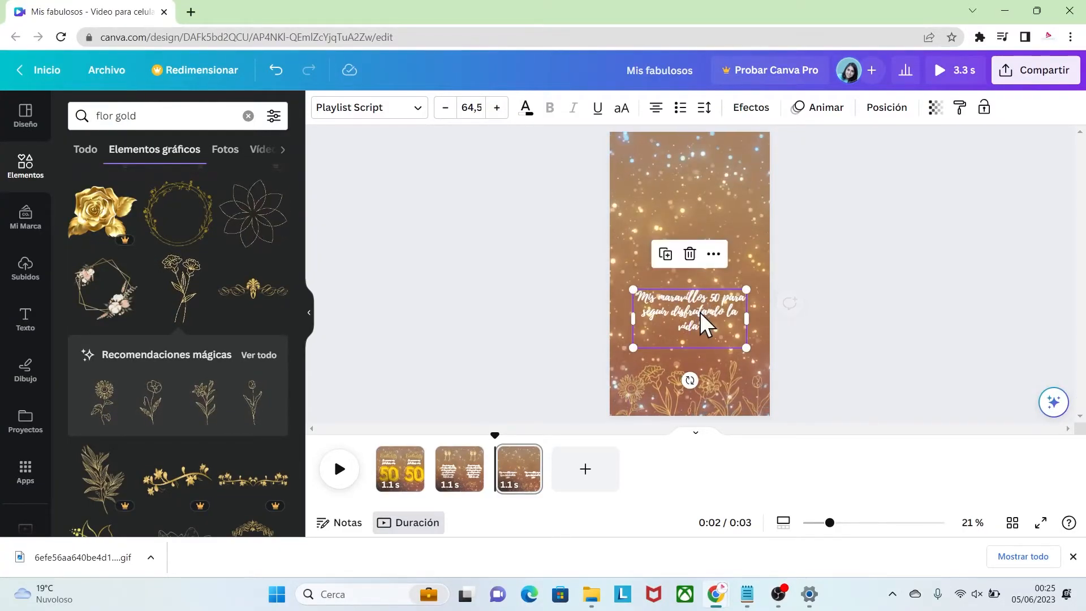
pyautogui.click(793, 353)
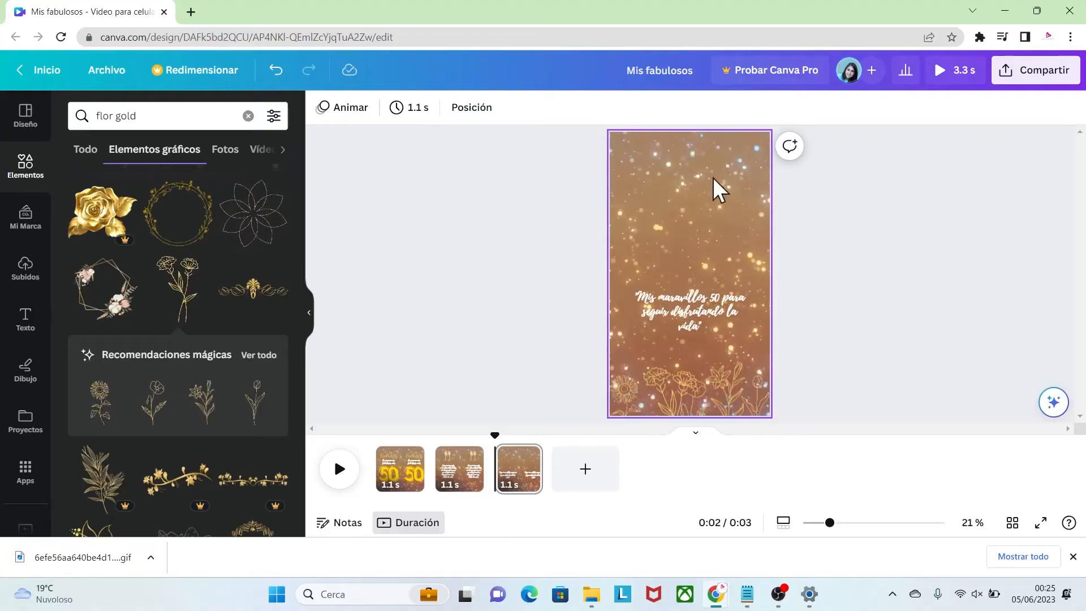
pyautogui.click(495, 233)
# Search the graphic elements for "circulo gold"
pyautogui.click(145, 113)
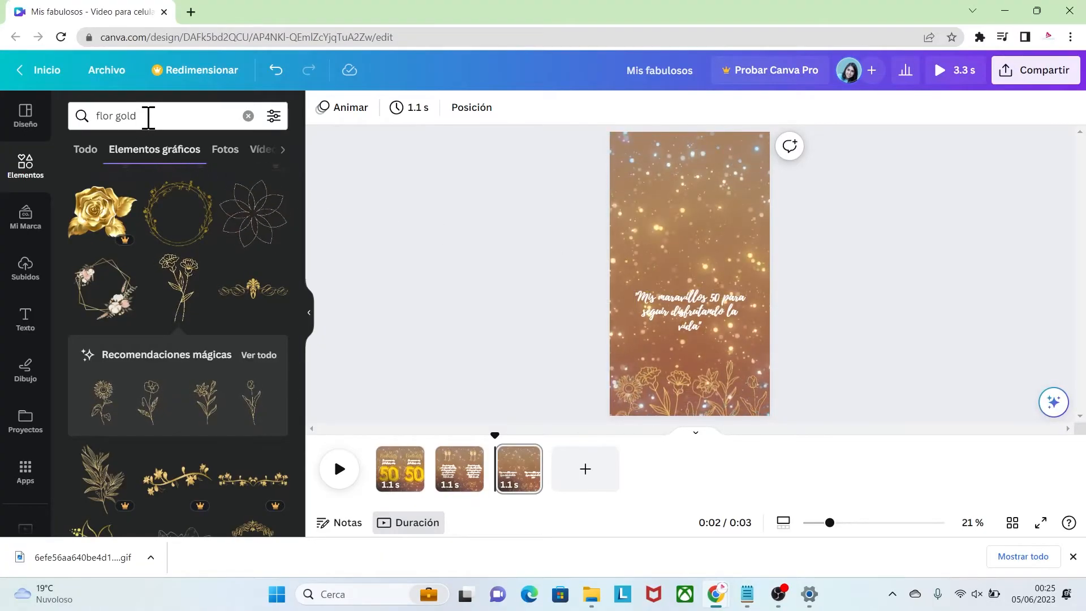
pyautogui.press('BackSpace')
pyautogui.write('c')
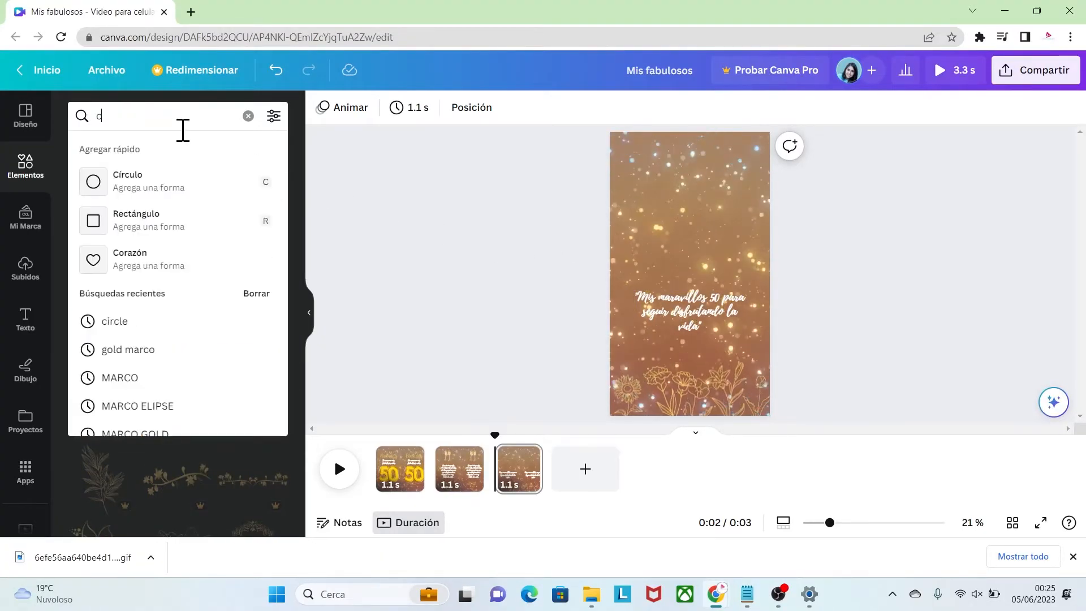
pyautogui.write('irculo gold')
pyautogui.press('Return')
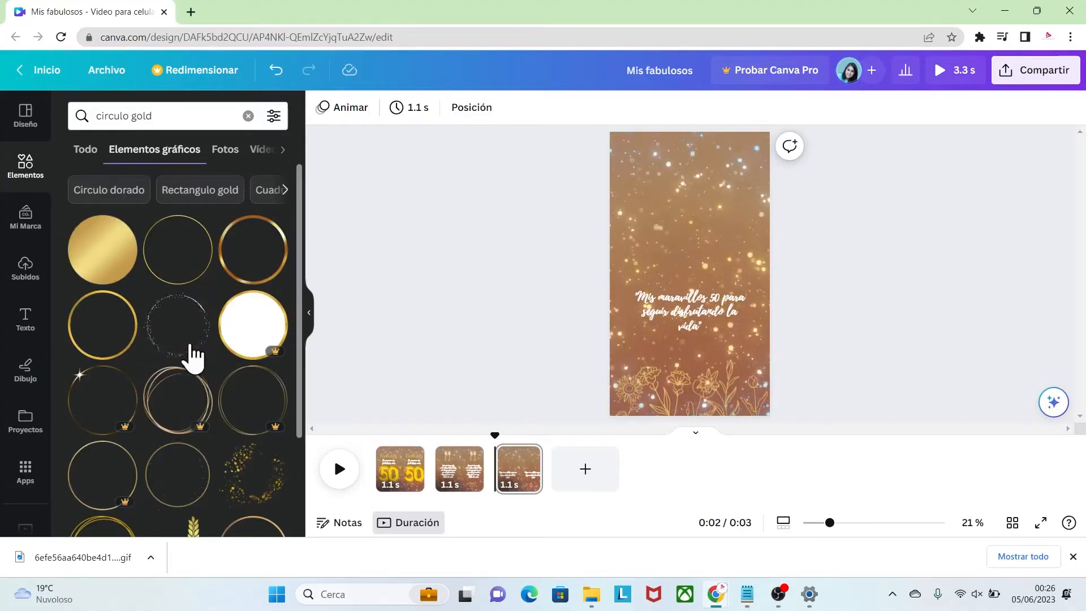
# Add the thick gold ring, shrink it slightly and centre it above the phrase
pyautogui.click(100, 335)
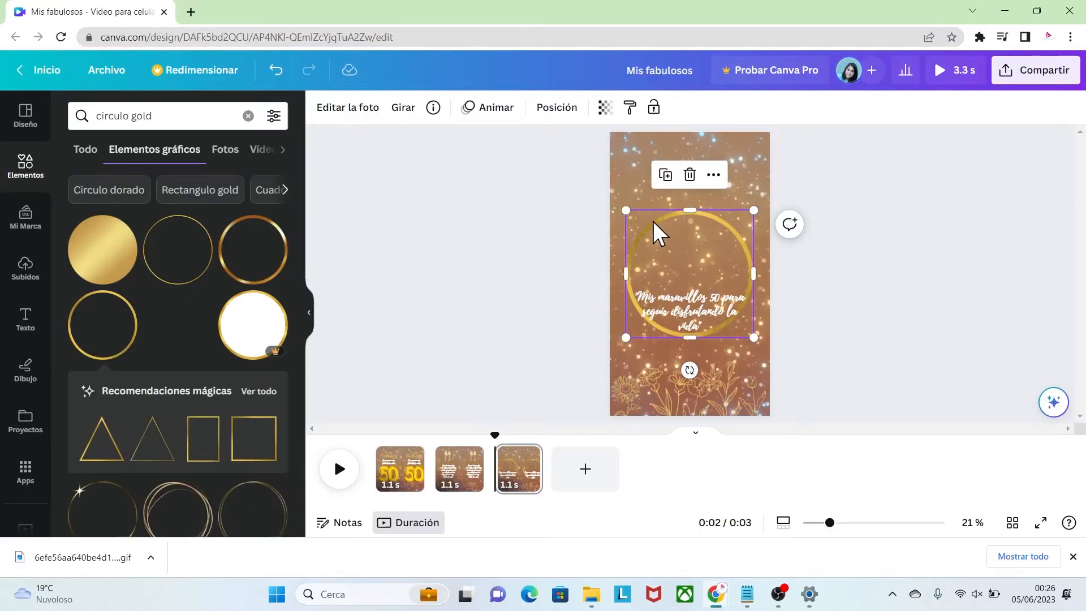
pyautogui.moveTo(654, 222); pyautogui.dragTo(652, 167)
pyautogui.moveTo(753, 284); pyautogui.dragTo(746, 276)
pyautogui.moveTo(729, 178); pyautogui.dragTo(732, 178)
pyautogui.click(721, 262)
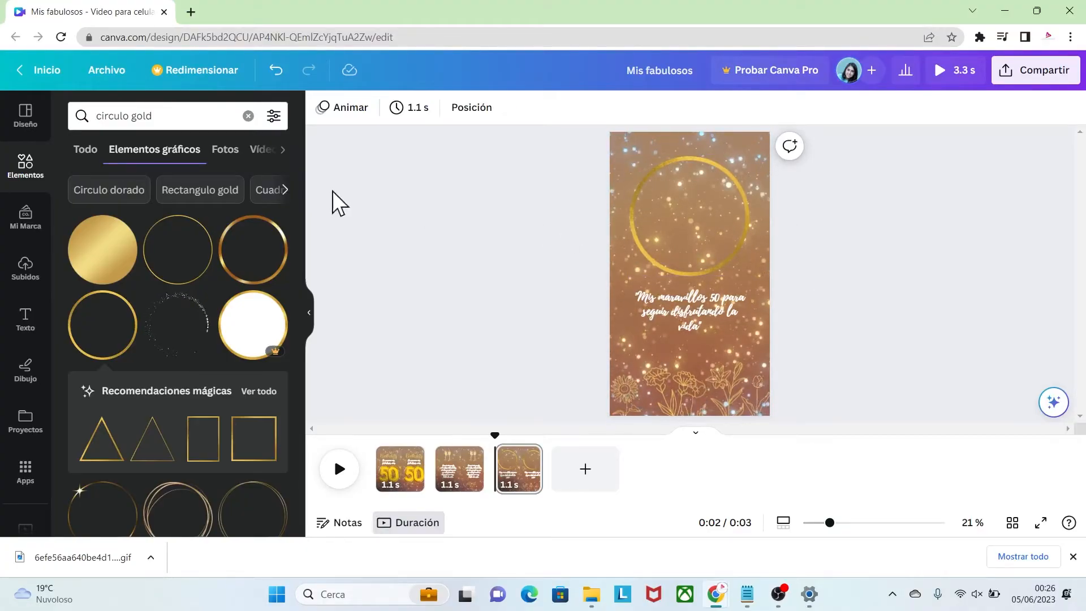
# Search the elements for "marcos" and open the Marcos frame collection
pyautogui.click(25, 165)
pyautogui.click(124, 117)
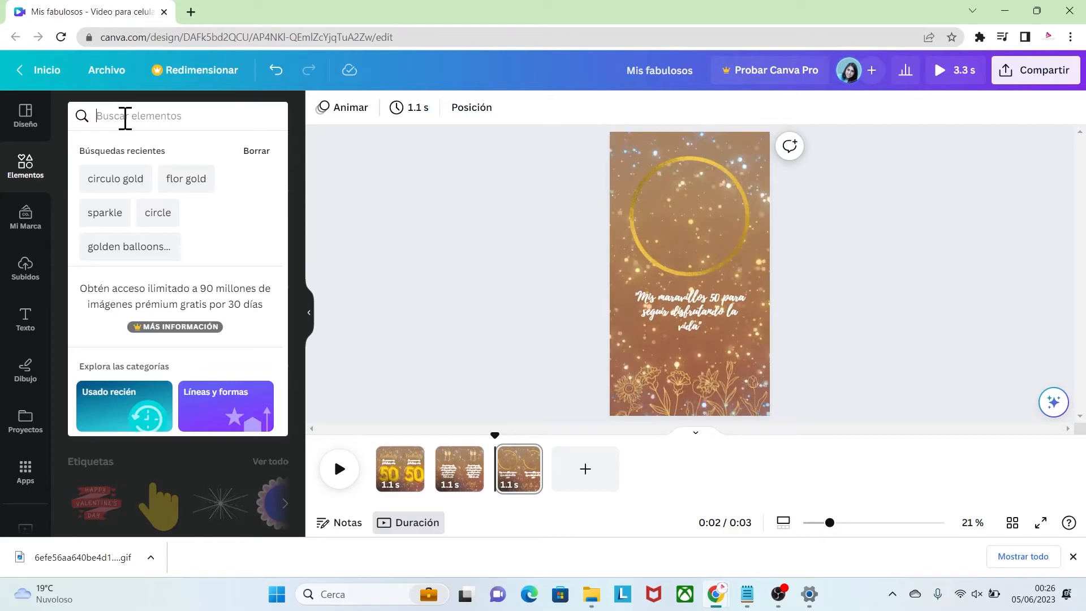
pyautogui.write('marcos')
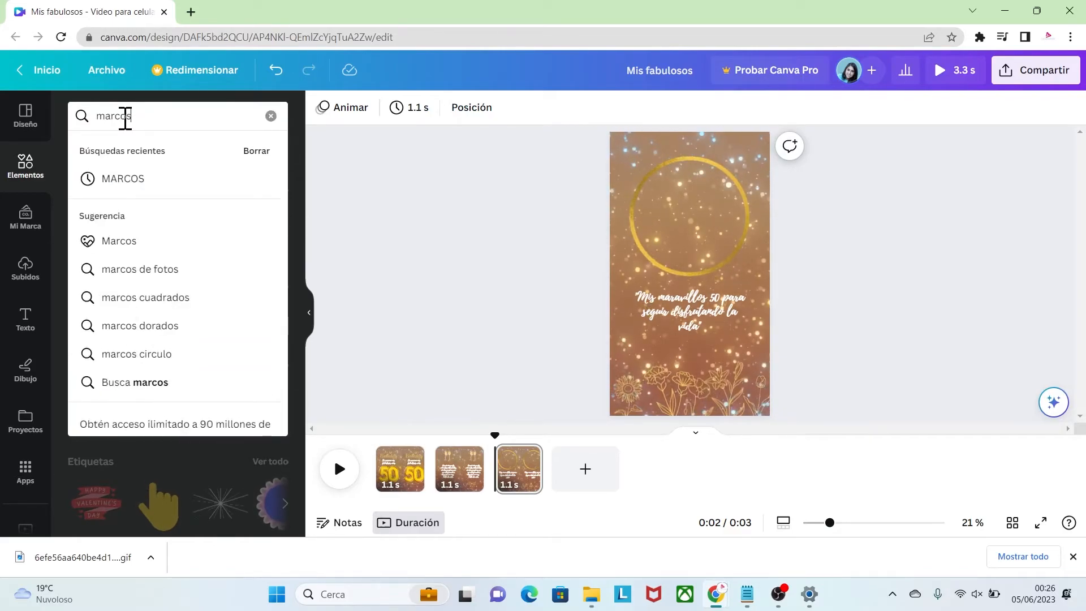
pyautogui.click(109, 242)
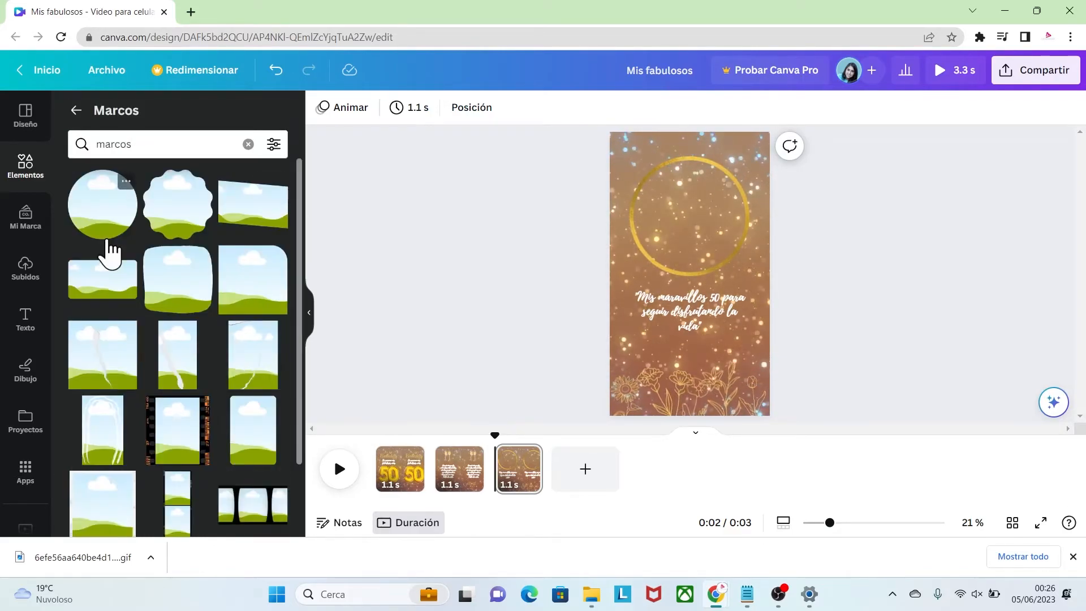
# Add the circular photo frame and enlarge it to fill the inside of the gold ring
pyautogui.click(105, 221)
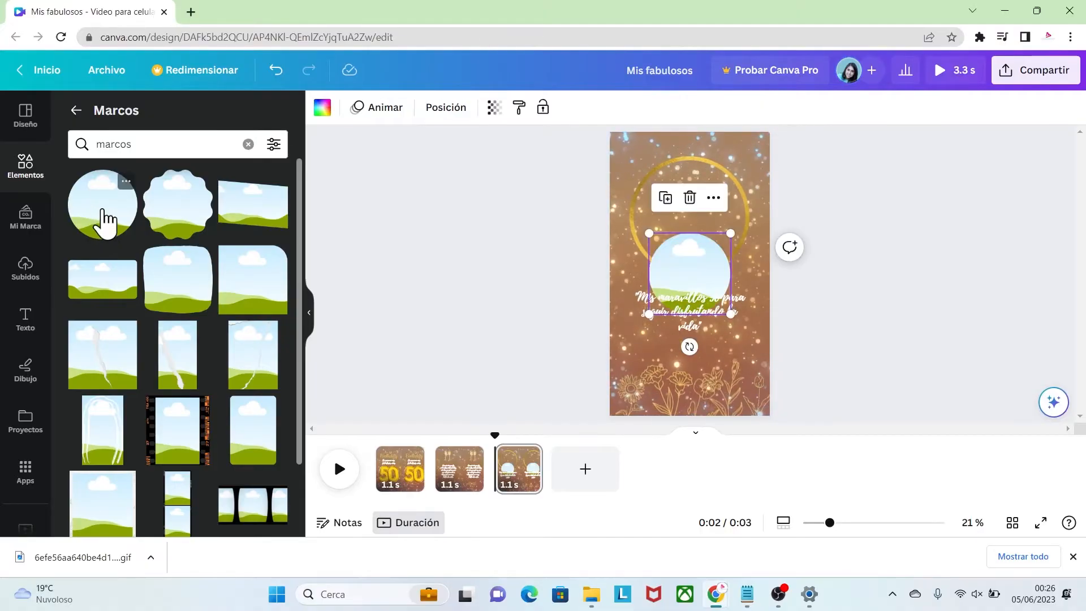
pyautogui.moveTo(679, 277); pyautogui.dragTo(660, 199)
pyautogui.moveTo(714, 247); pyautogui.dragTo(741, 273)
pyautogui.moveTo(735, 162); pyautogui.dragTo(746, 160)
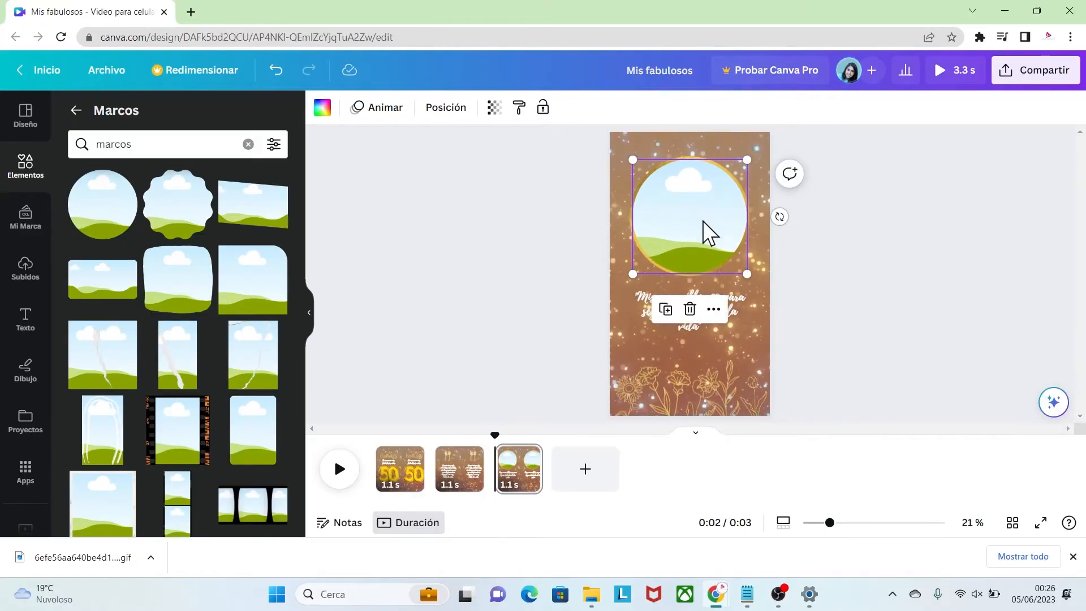
# Bring the gold ring one layer forward, moving the circular frame aside and then back inside the ring
pyautogui.moveTo(695, 223); pyautogui.dragTo(744, 222)
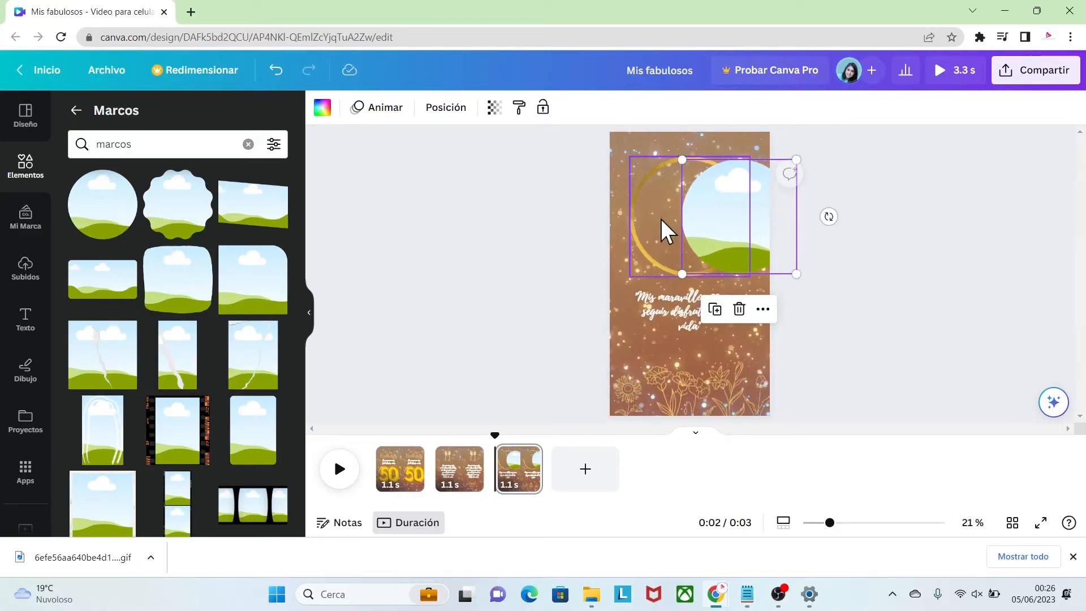
pyautogui.rightClick(645, 224)
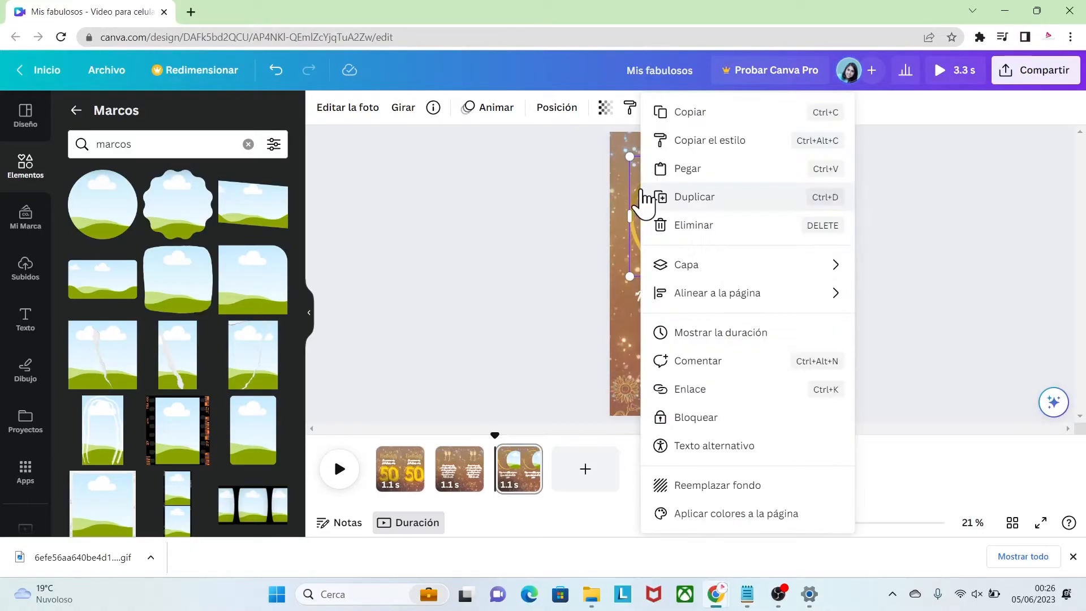
pyautogui.moveTo(727, 270)
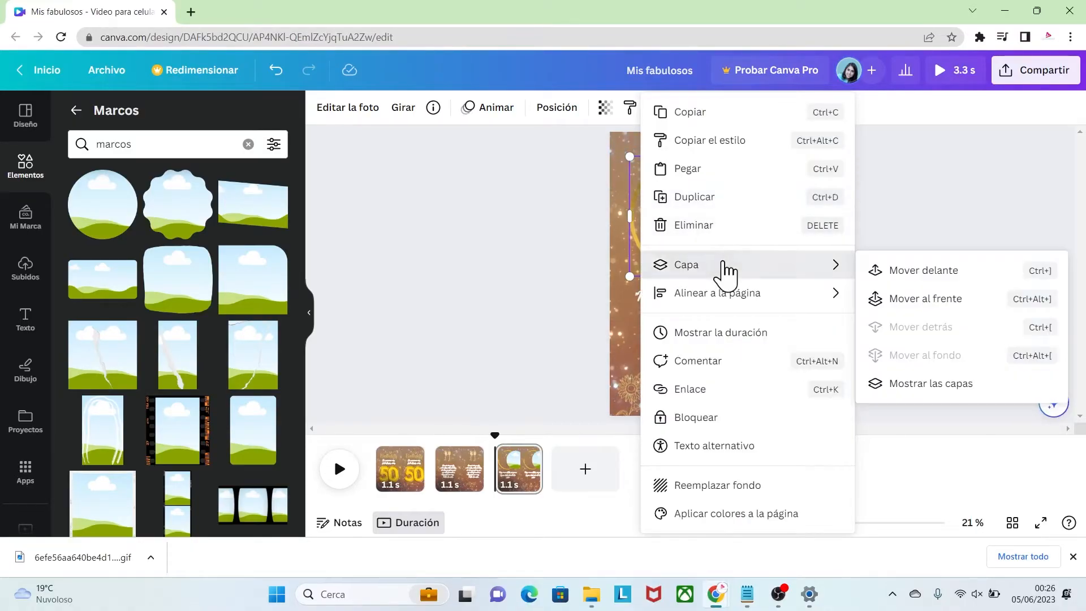
pyautogui.click(897, 271)
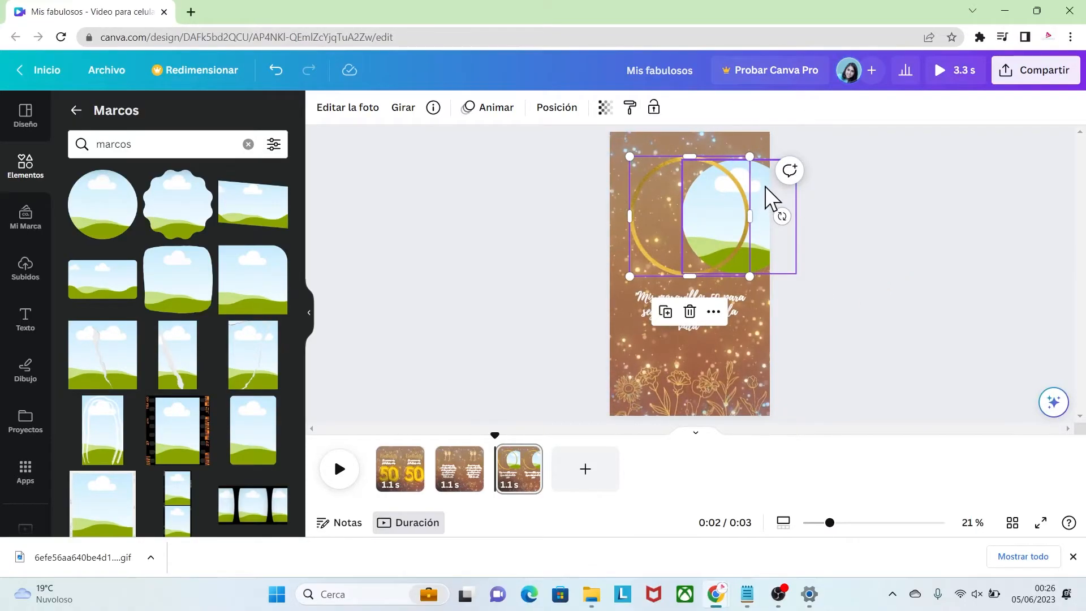
pyautogui.moveTo(776, 194); pyautogui.dragTo(716, 186)
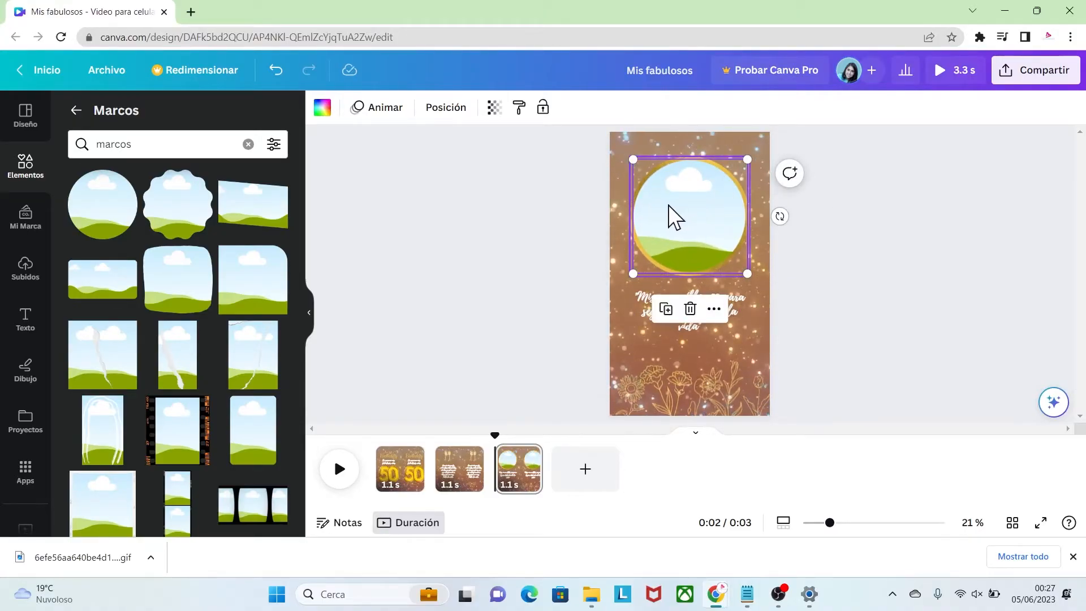
# Move the gold ring down off the circular frame and fill the frame with the uploaded portrait of the smiling woman
pyautogui.click(25, 269)
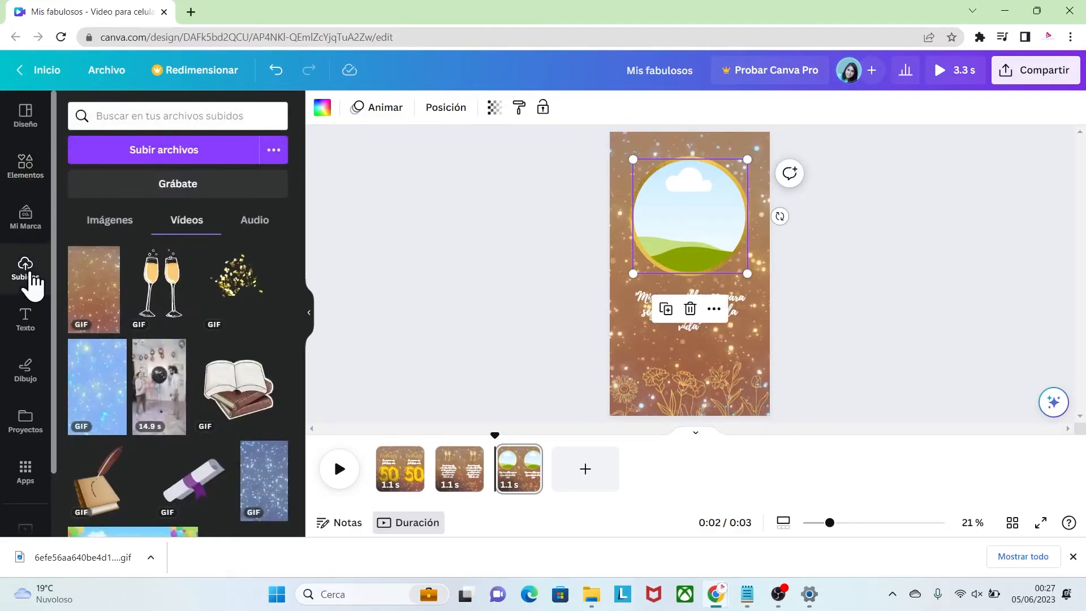
pyautogui.click(116, 222)
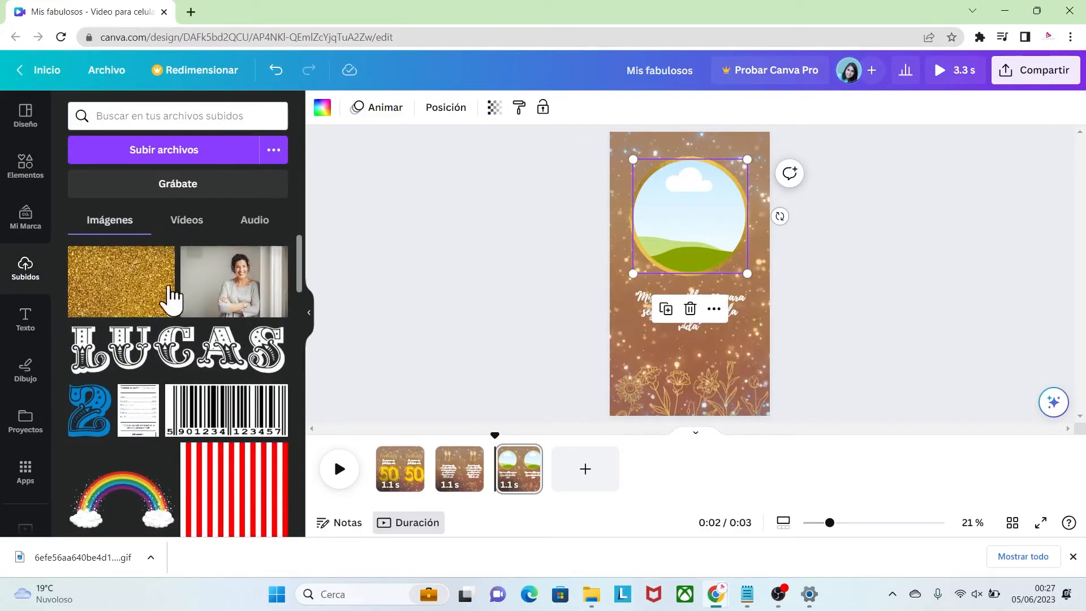
pyautogui.moveTo(229, 277); pyautogui.dragTo(227, 276)
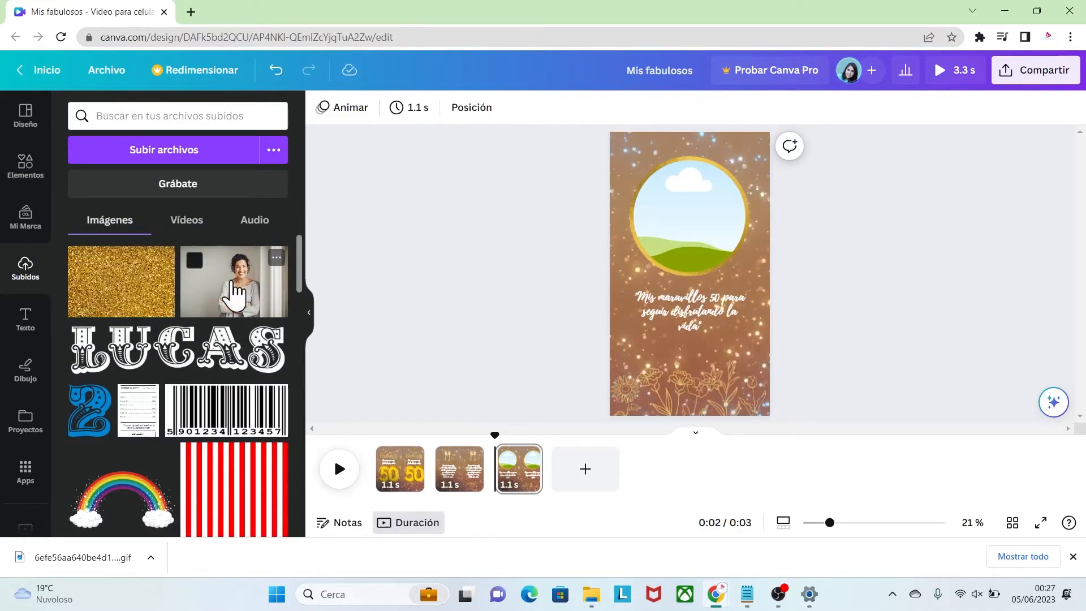
pyautogui.moveTo(657, 169); pyautogui.dragTo(659, 306)
pyautogui.click(679, 195)
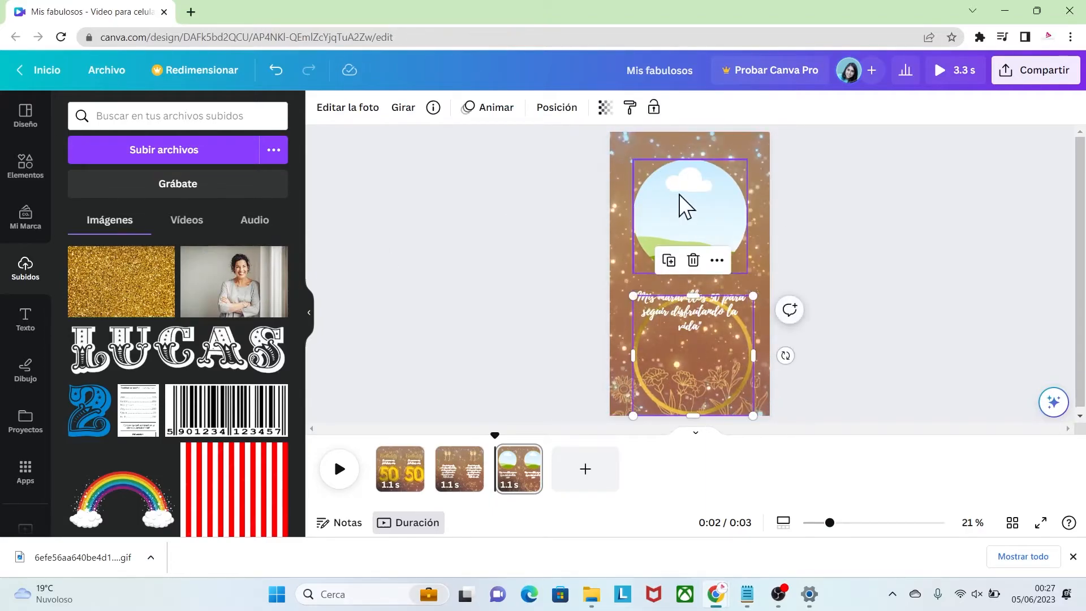
pyautogui.click(242, 291)
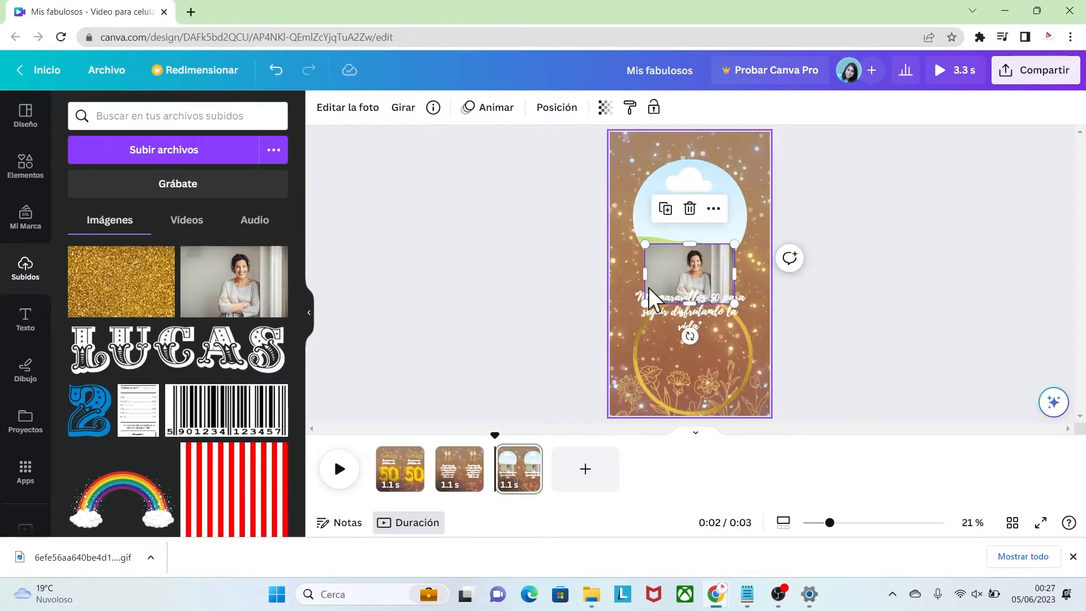
pyautogui.moveTo(671, 265); pyautogui.dragTo(672, 209)
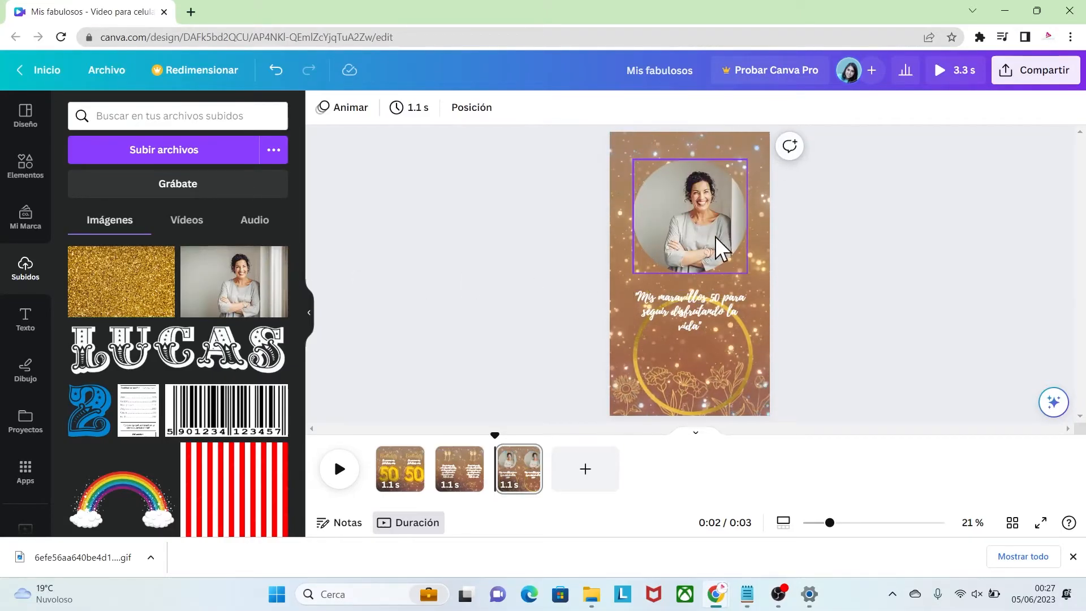
# Enlarge and reposition the portrait within its circular crop so the woman's face and shoulders fill the frame
pyautogui.click(708, 218)
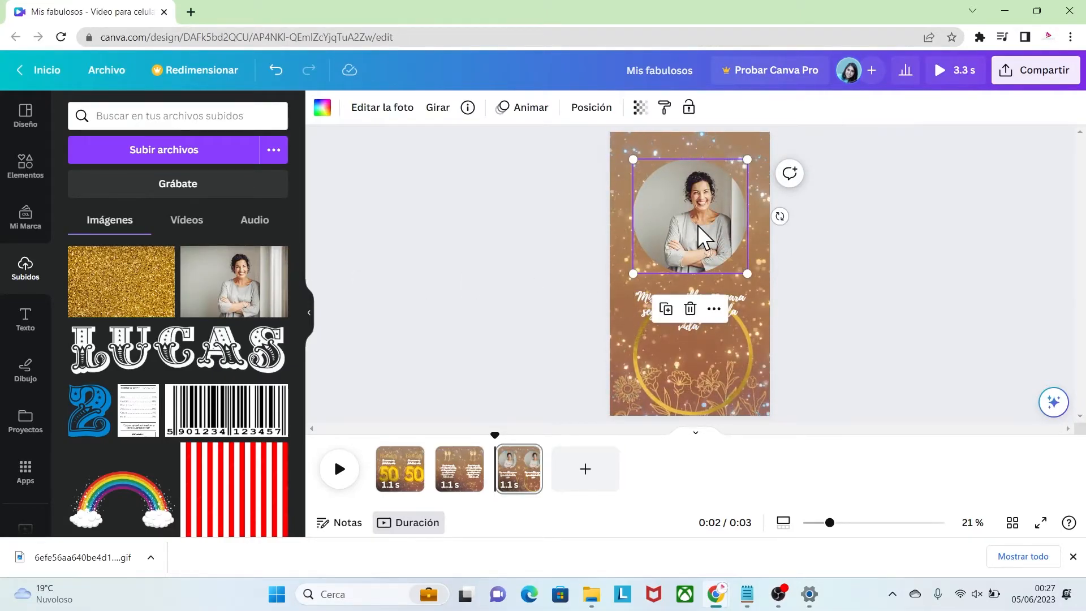
pyautogui.doubleClick(697, 225)
pyautogui.moveTo(605, 159); pyautogui.dragTo(563, 133)
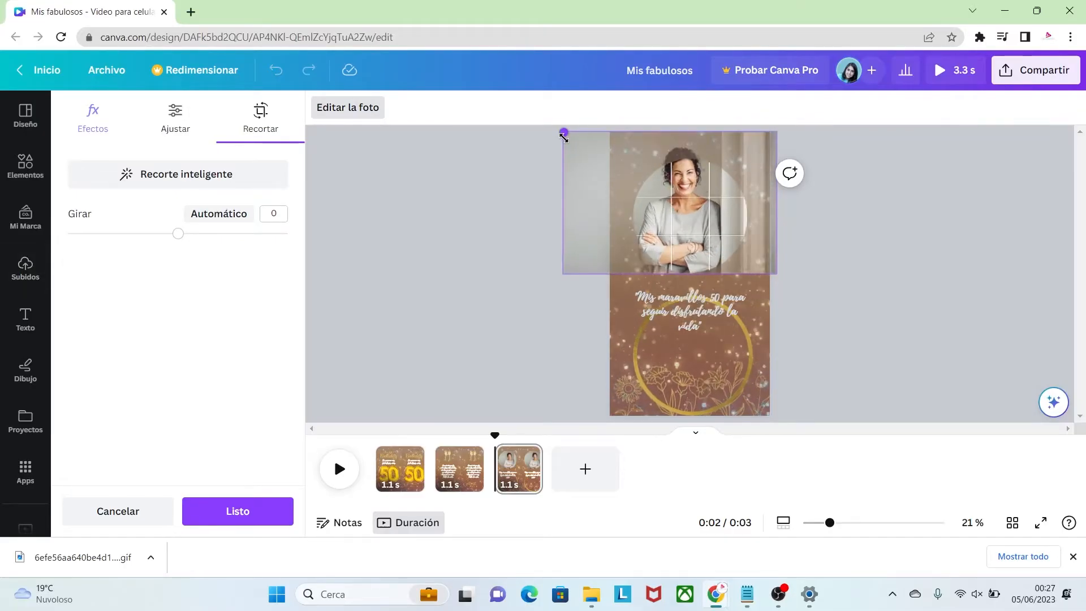
pyautogui.moveTo(673, 212); pyautogui.dragTo(677, 231)
pyautogui.moveTo(783, 293); pyautogui.dragTo(818, 321)
pyautogui.moveTo(730, 283); pyautogui.dragTo(710, 283)
pyautogui.moveTo(801, 320); pyautogui.dragTo(825, 336)
pyautogui.moveTo(722, 286); pyautogui.dragTo(709, 286)
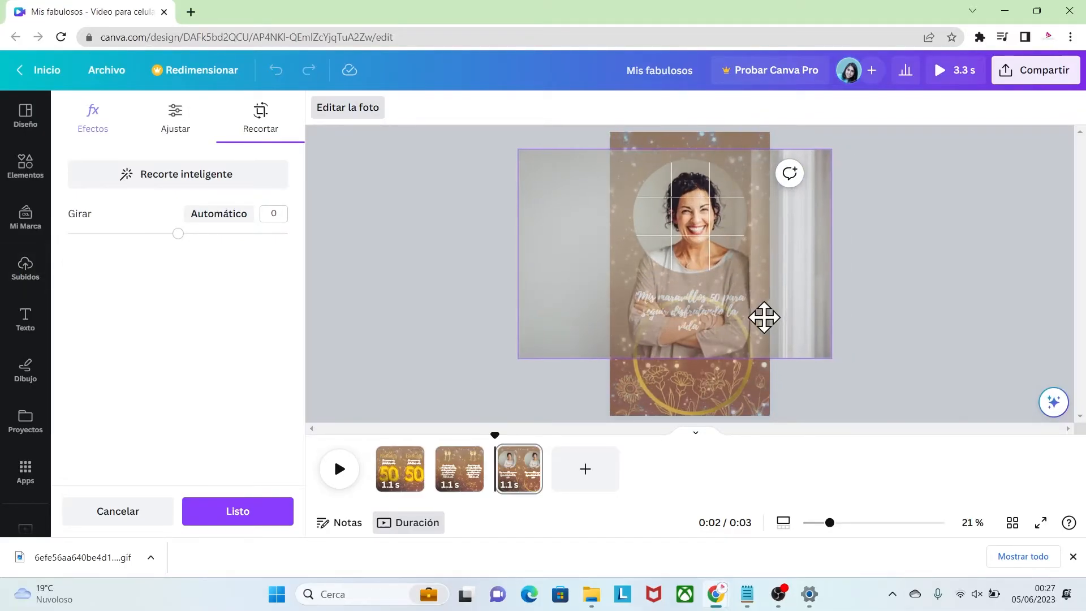
pyautogui.click(860, 308)
# Move the gold ring partway up toward the portrait and lock the framed photo in place
pyautogui.click(750, 355)
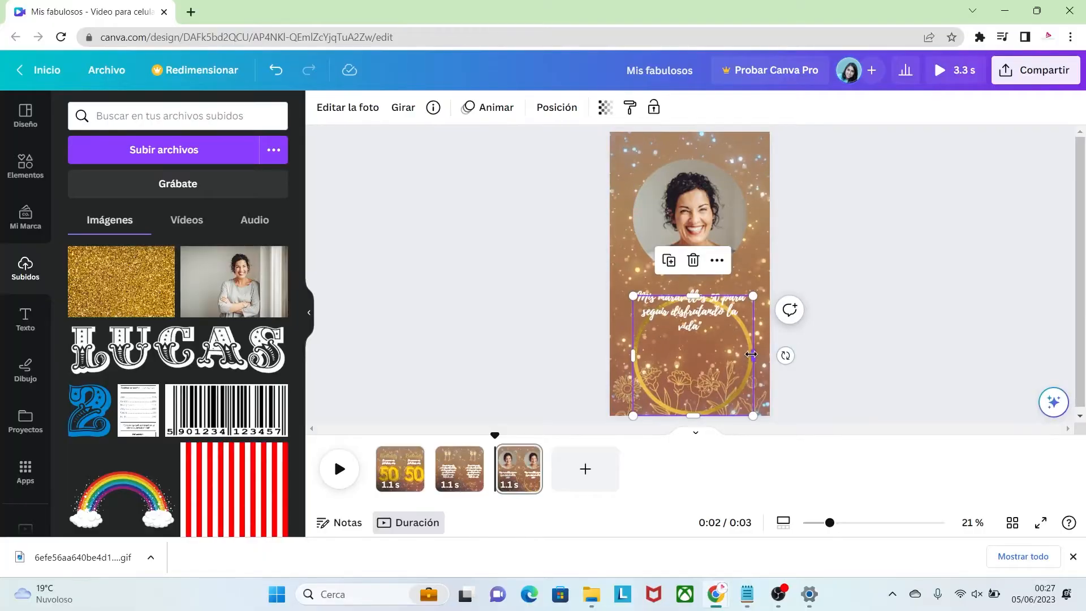
pyautogui.moveTo(746, 342); pyautogui.dragTo(748, 304)
pyautogui.click(696, 192)
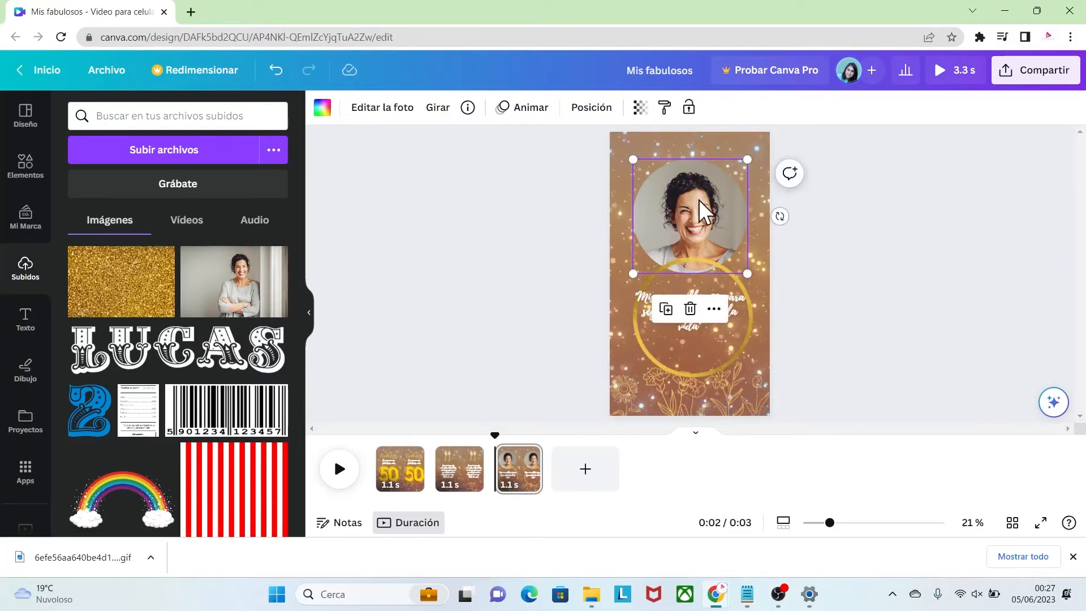
pyautogui.rightClick(680, 185)
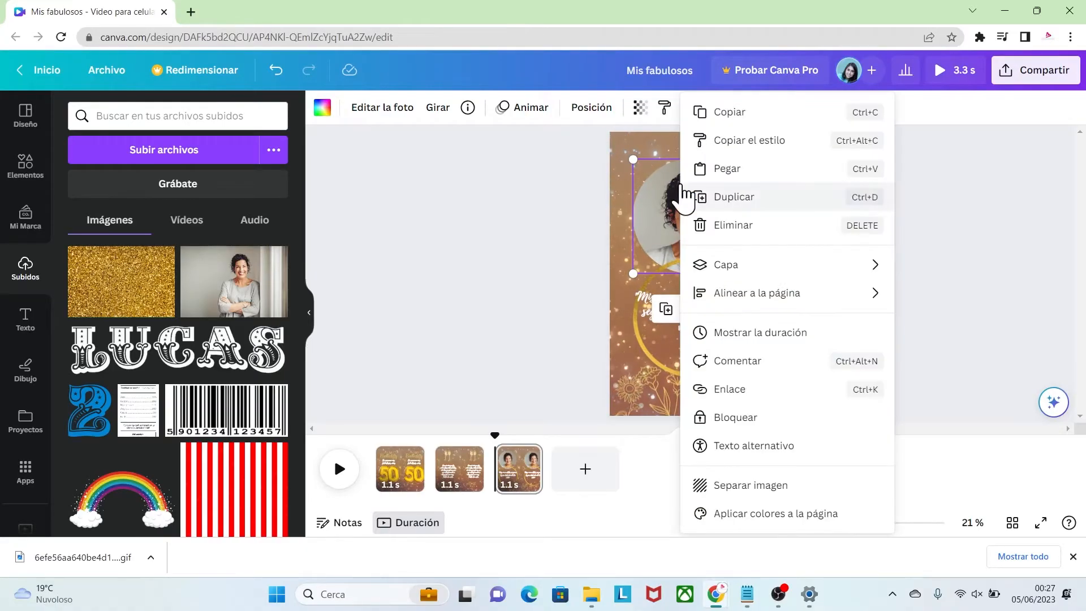
pyautogui.click(733, 418)
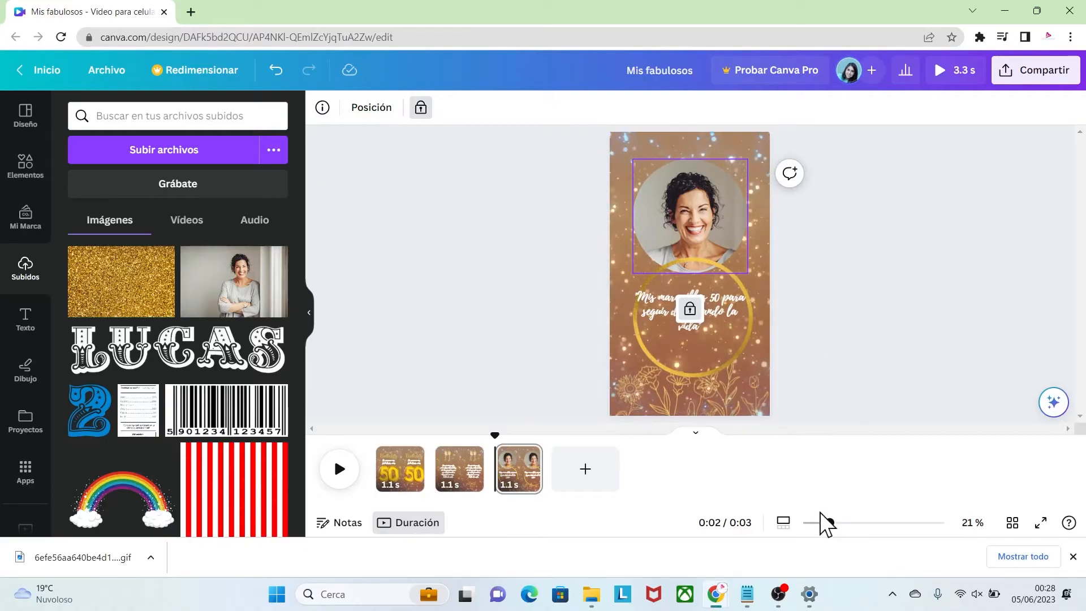
# Move the gold ring up and centre it around the locked portrait as a border
pyautogui.moveTo(832, 523); pyautogui.dragTo(841, 523)
pyautogui.click(860, 310)
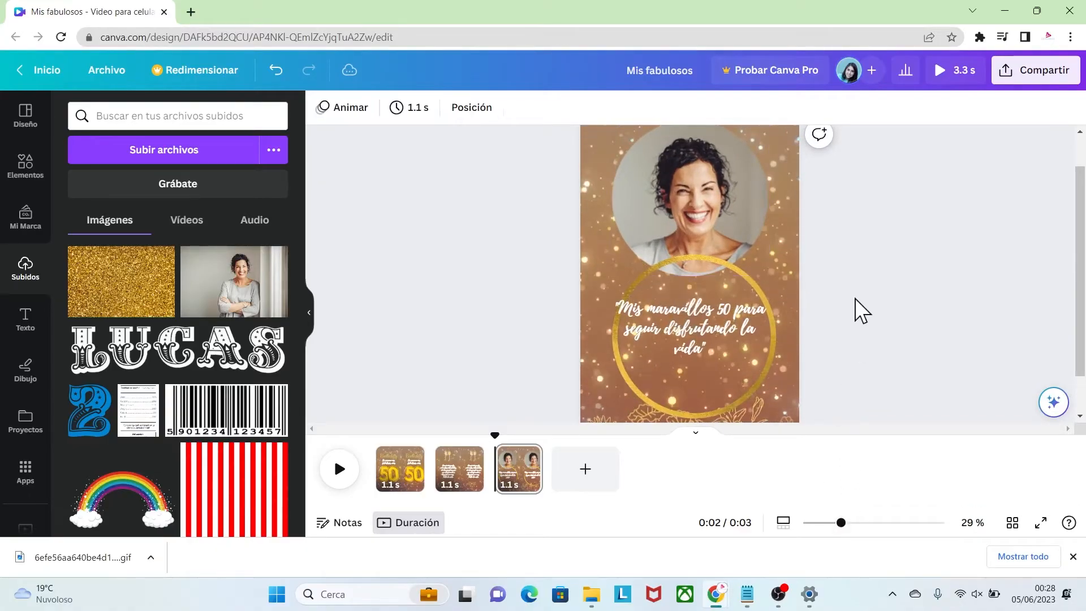
pyautogui.scroll(1, 792, 294)
pyautogui.click(738, 303)
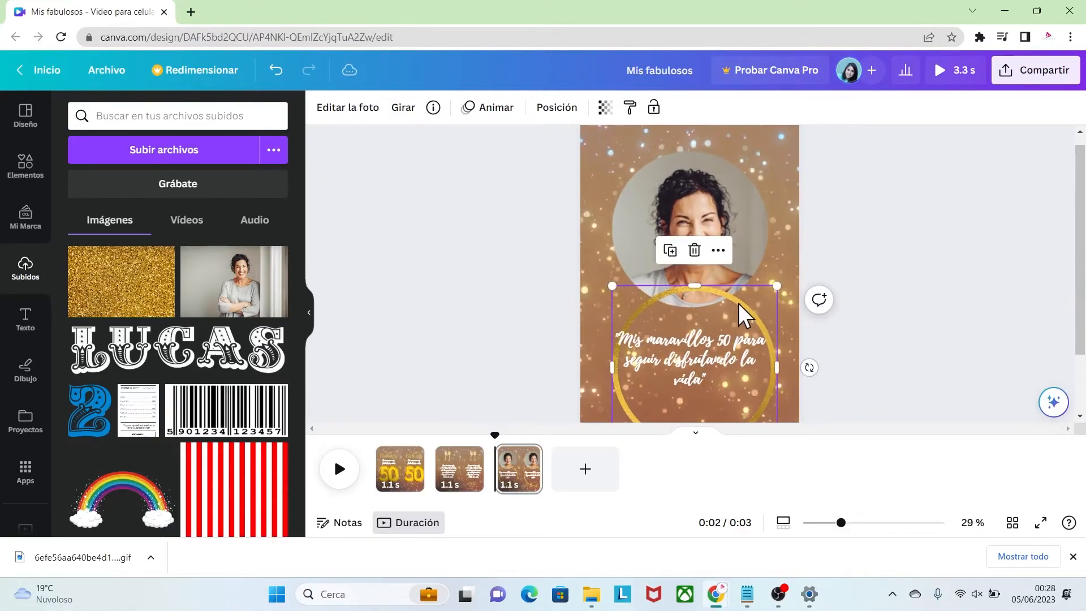
pyautogui.moveTo(742, 307); pyautogui.dragTo(737, 172)
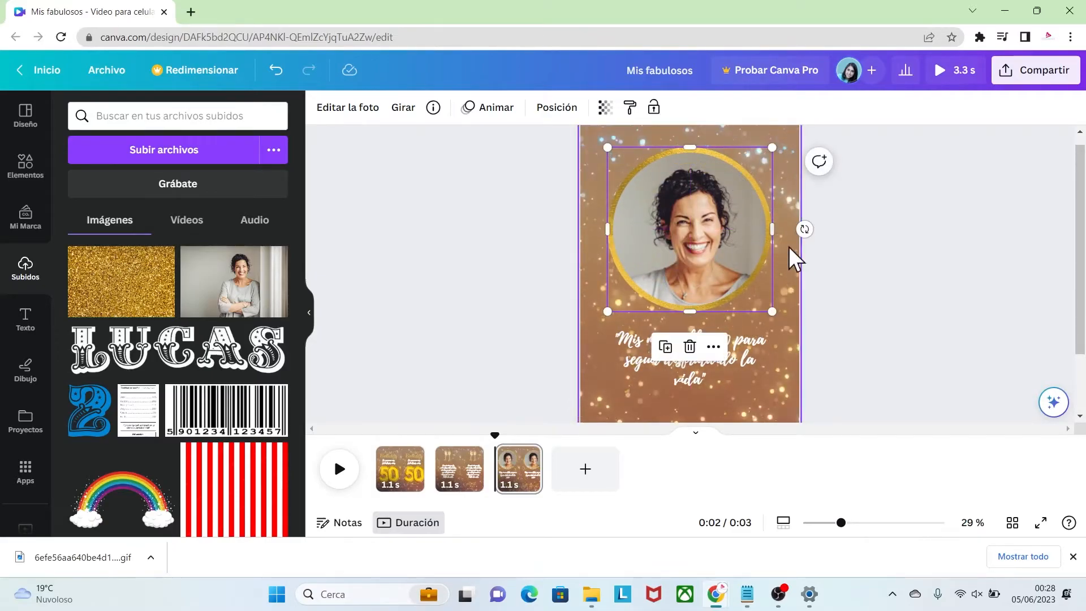
pyautogui.click(853, 294)
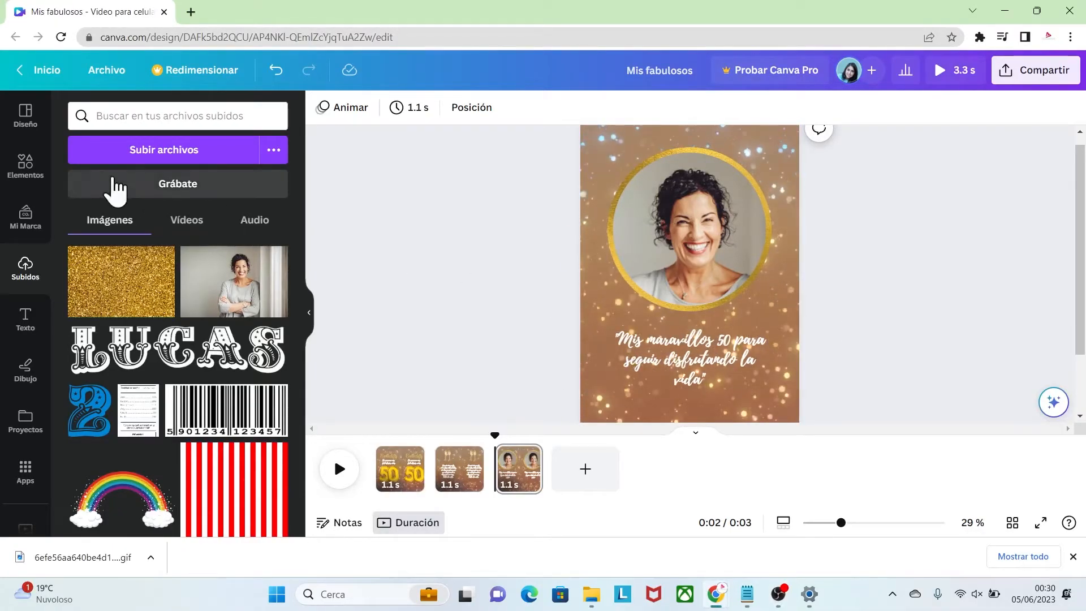
# Search the elements for "brush glitter" and show all the graphic results
pyautogui.click(27, 167)
pyautogui.click(77, 111)
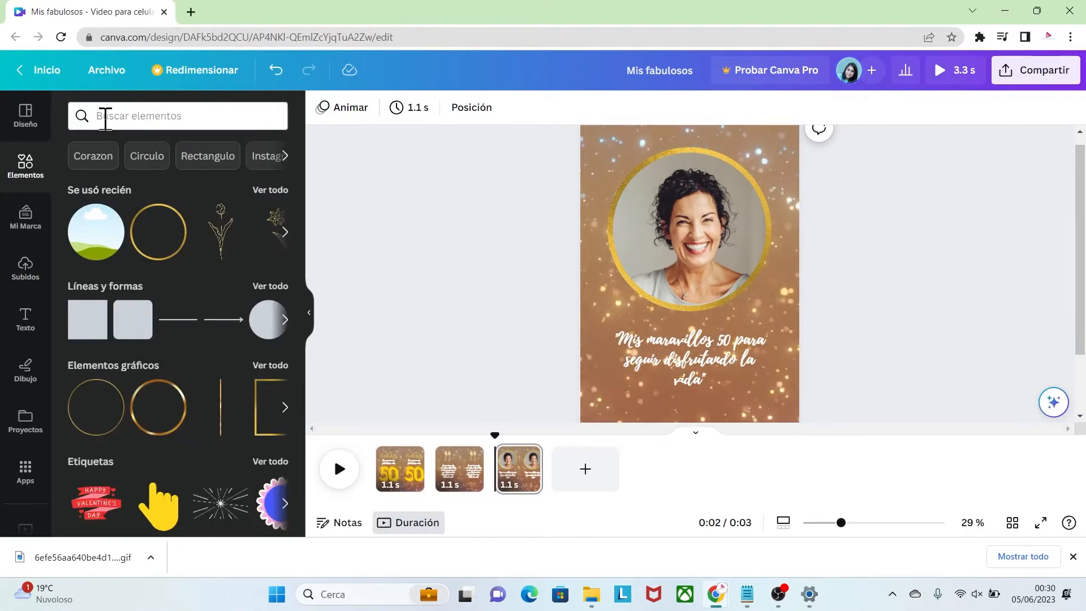
pyautogui.click(103, 116)
pyautogui.write('brush glitter')
pyautogui.press('Return')
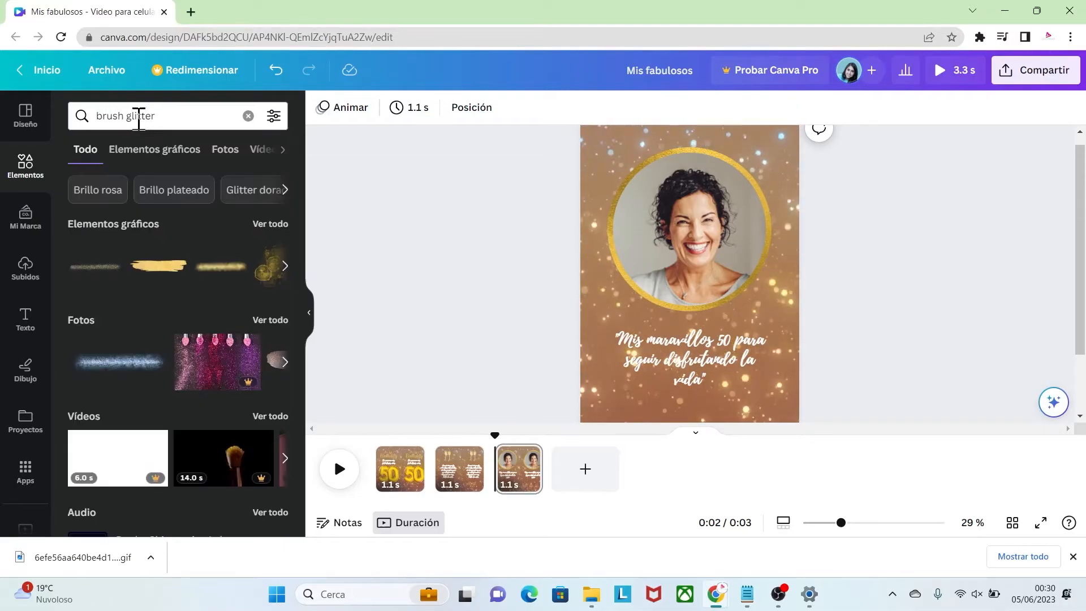
pyautogui.click(254, 225)
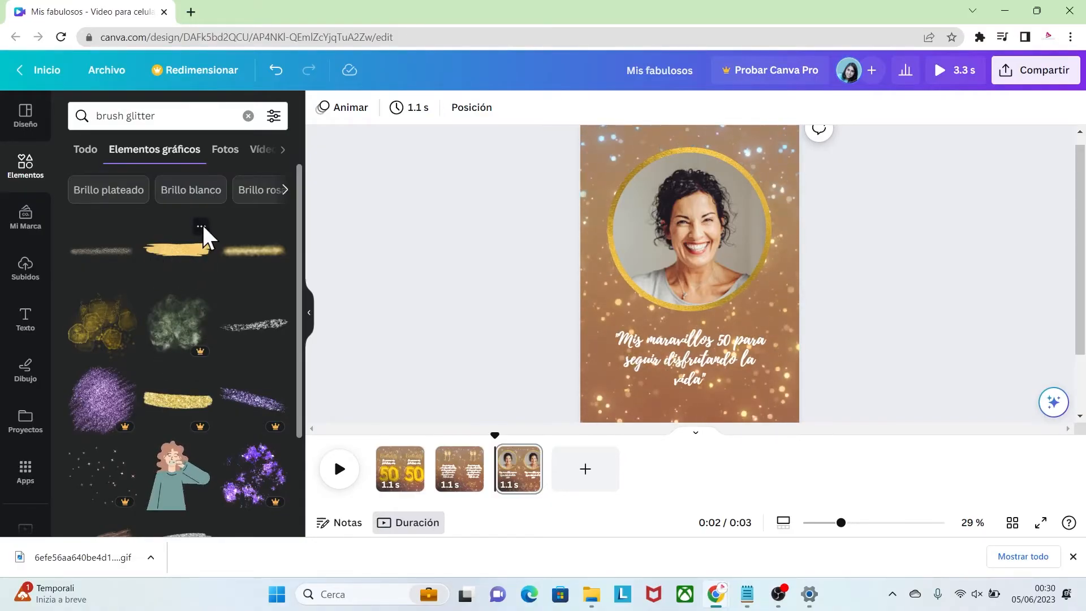
# Add the Gold Glitter Brush Stroke graphic and stretch it across the lower edge of the portrait ring, above the phrase
pyautogui.click(201, 226)
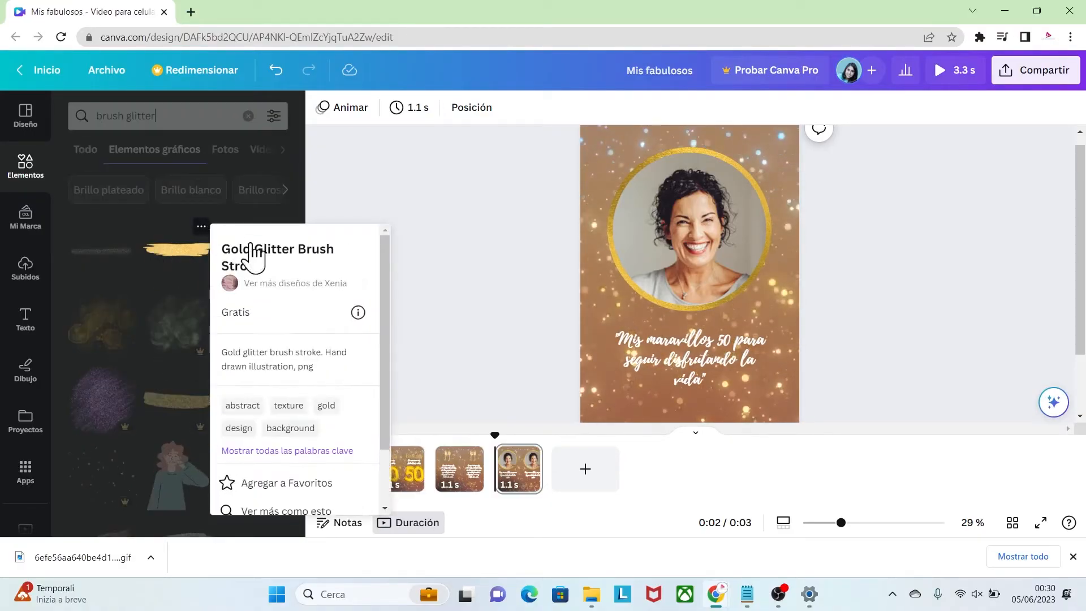
pyautogui.click(176, 250)
pyautogui.moveTo(727, 308)
pyautogui.mouseDown()
pyautogui.moveTo(717, 303)
pyautogui.moveTo(781, 322)
pyautogui.mouseUp()
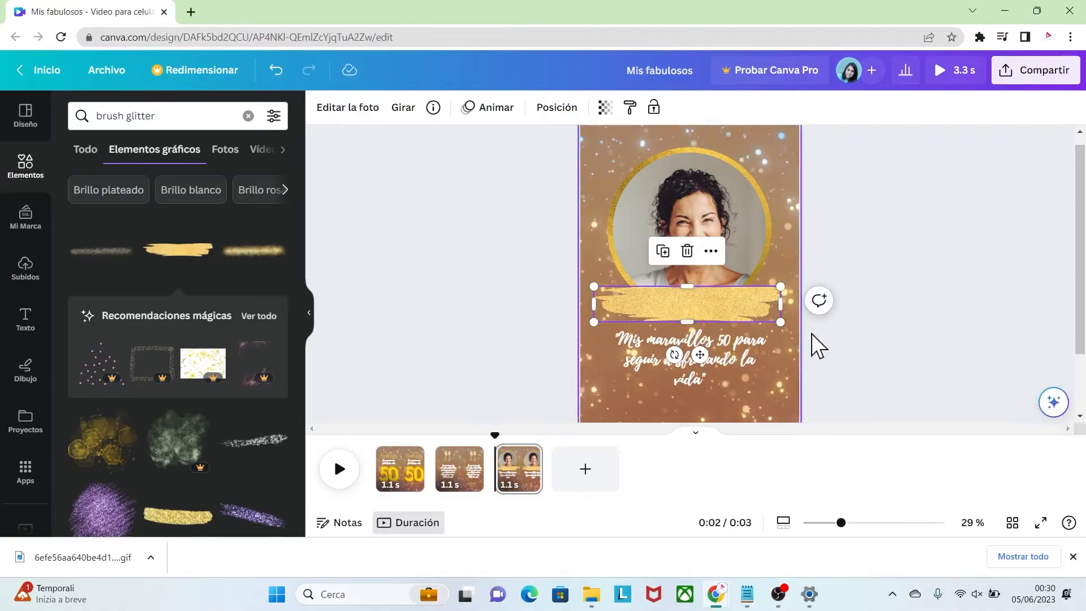
pyautogui.click(832, 345)
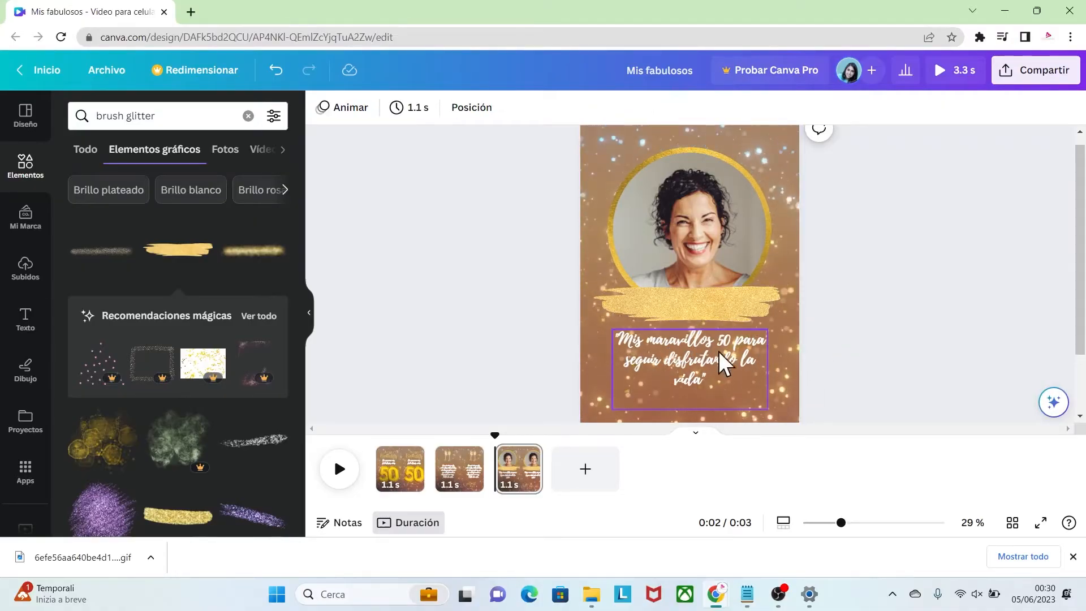
# Duplicate the phrase onto the gold brush stroke and replace its text with the birthday person's first name in large black script
pyautogui.click(700, 347)
pyautogui.moveTo(700, 347); pyautogui.dragTo(702, 275)
pyautogui.doubleClick(724, 296)
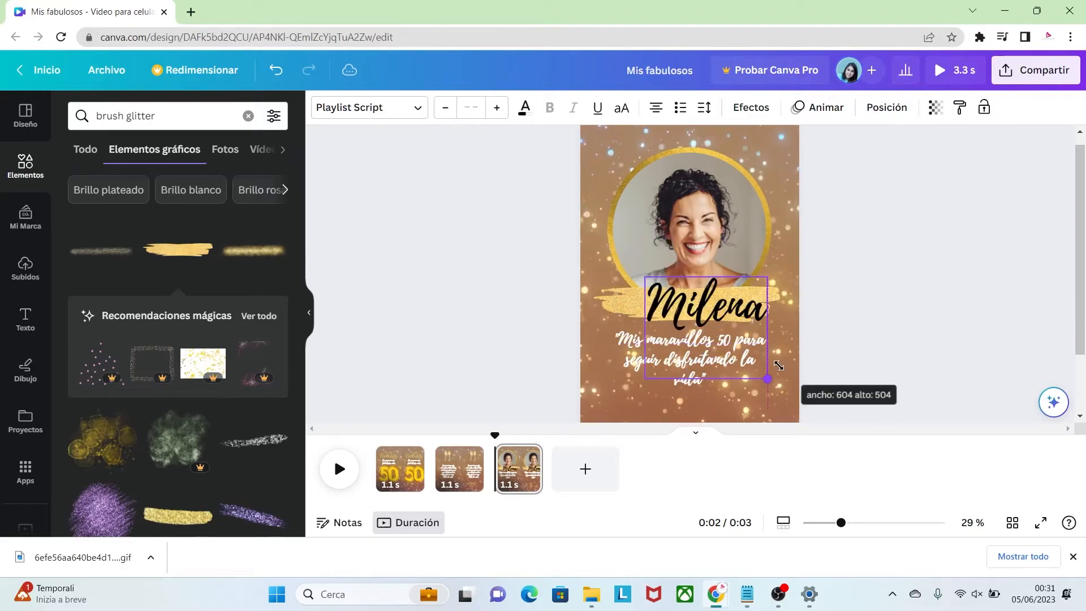
pyautogui.moveTo(769, 380); pyautogui.dragTo(768, 379)
pyautogui.moveTo(711, 297); pyautogui.dragTo(701, 291)
pyautogui.click(869, 357)
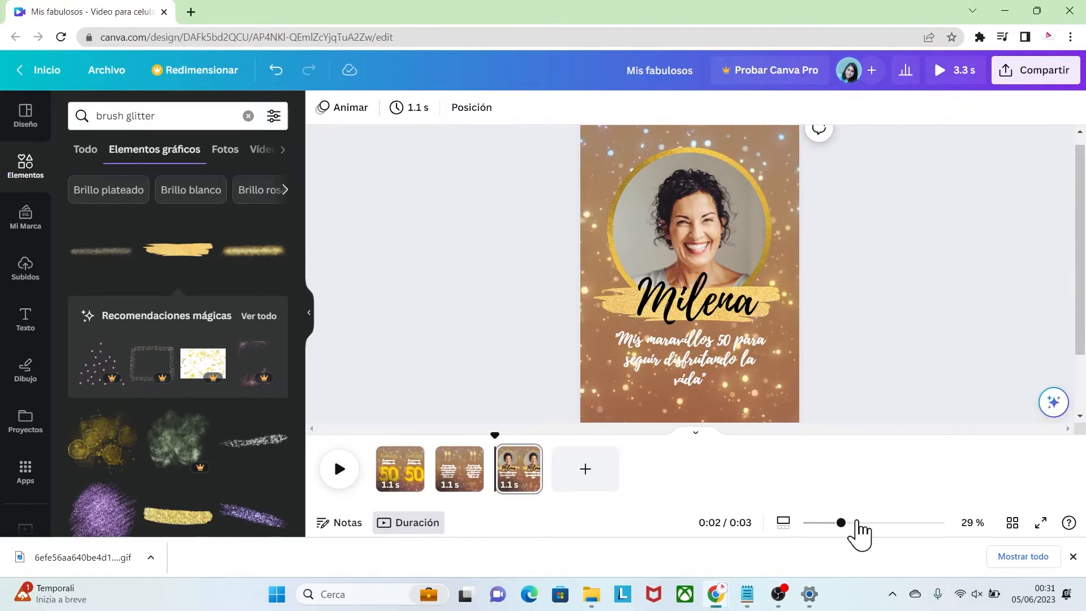
pyautogui.moveTo(839, 522); pyautogui.dragTo(825, 522)
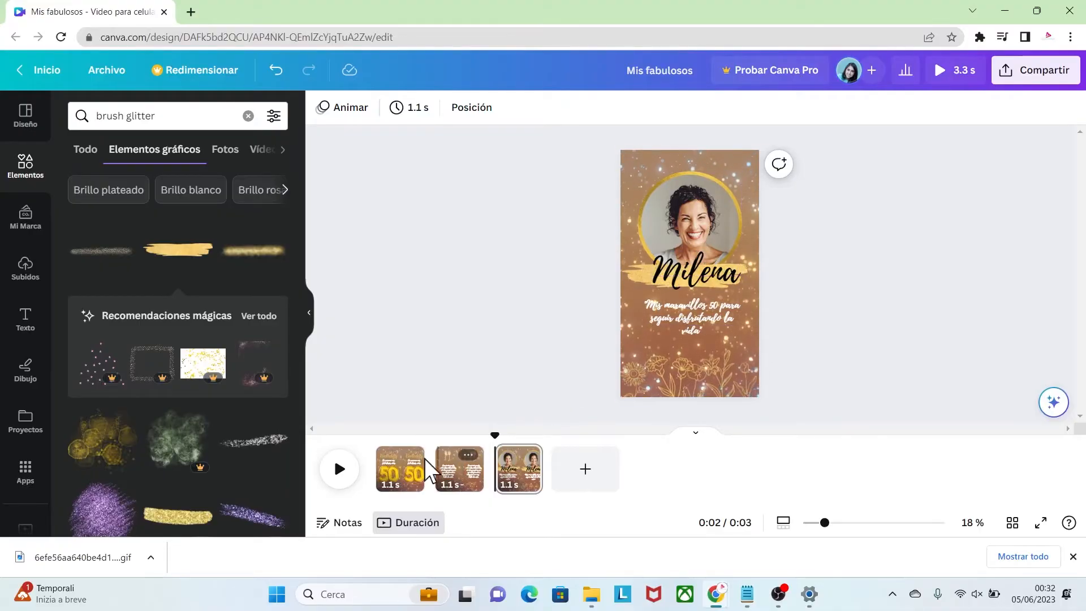
# Copy the golden sparkle circle surrounding the 50 on the first page and paste it onto the portrait page
pyautogui.click(395, 472)
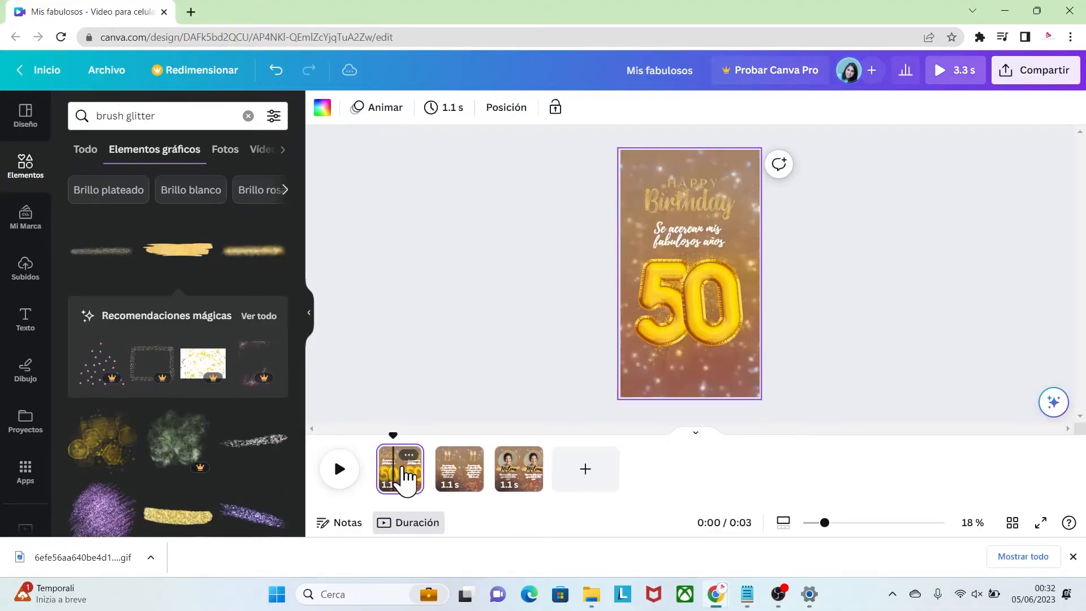
pyautogui.click(678, 356)
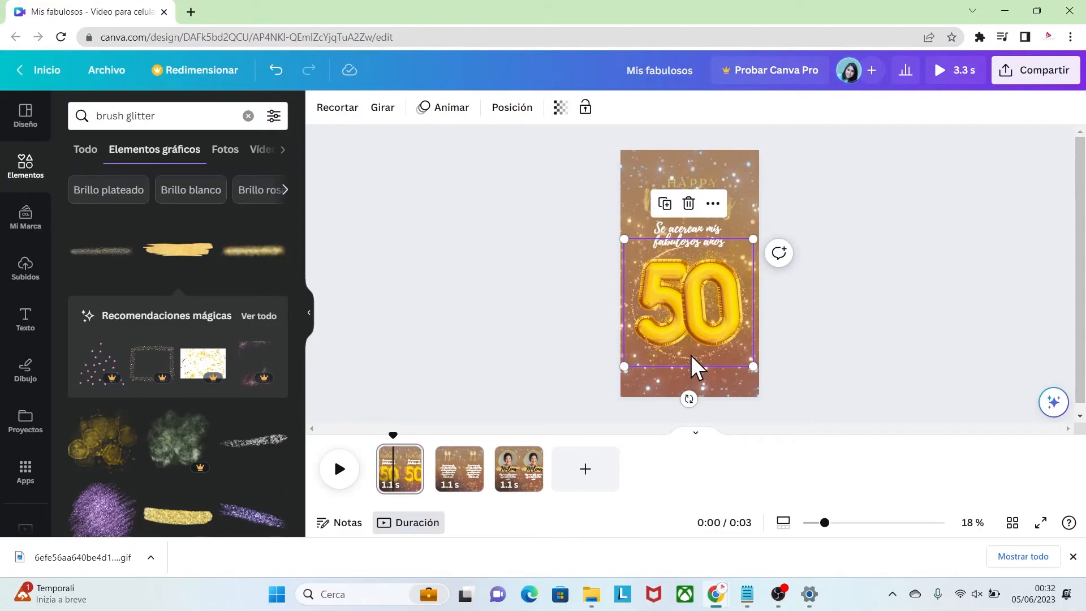
pyautogui.click(518, 486)
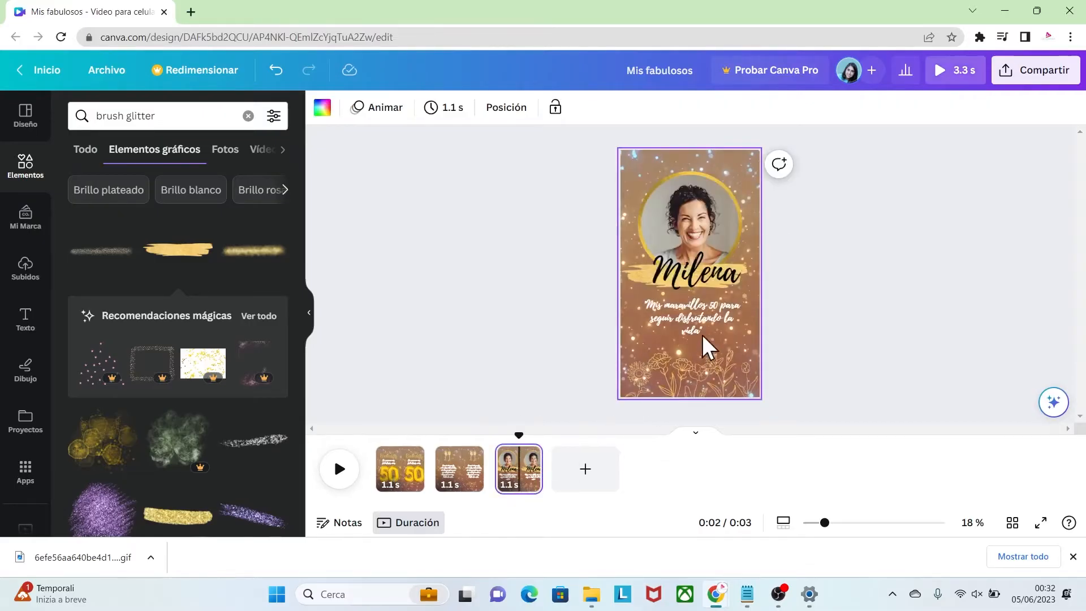
pyautogui.click(711, 304)
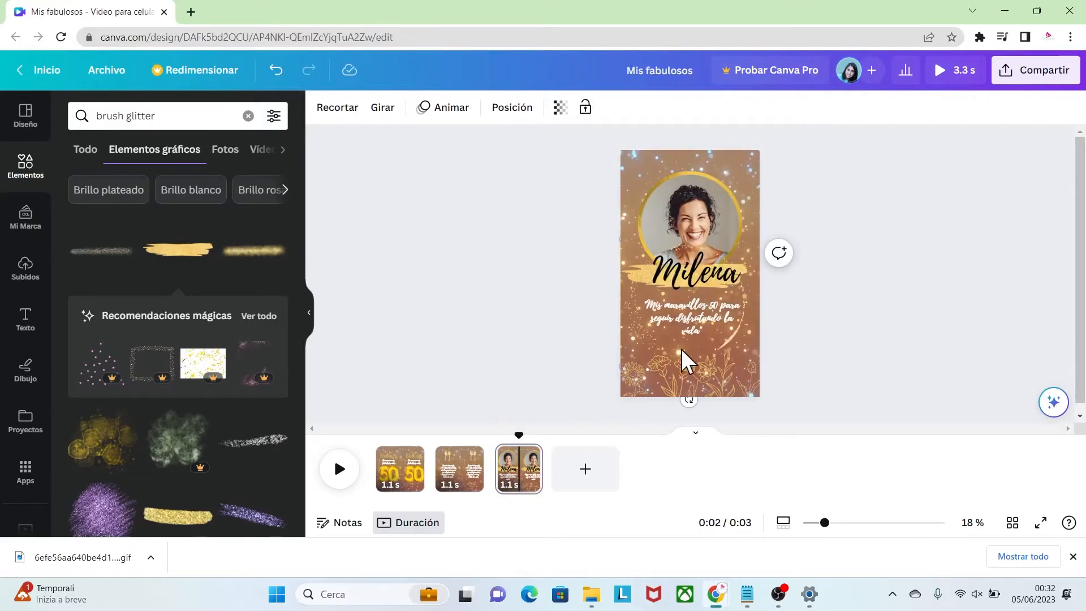
# Move the pasted golden sparkle circle up around the portrait and resize it to follow the gold ring
pyautogui.moveTo(695, 354); pyautogui.dragTo(694, 280)
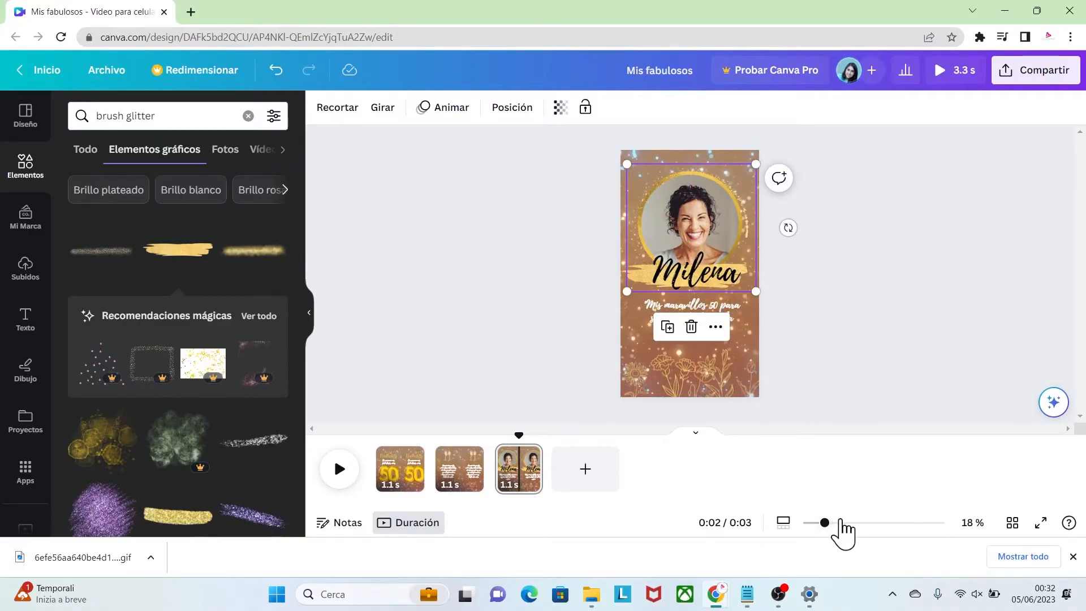
pyautogui.moveTo(826, 523); pyautogui.dragTo(841, 521)
pyautogui.moveTo(792, 306); pyautogui.dragTo(781, 296)
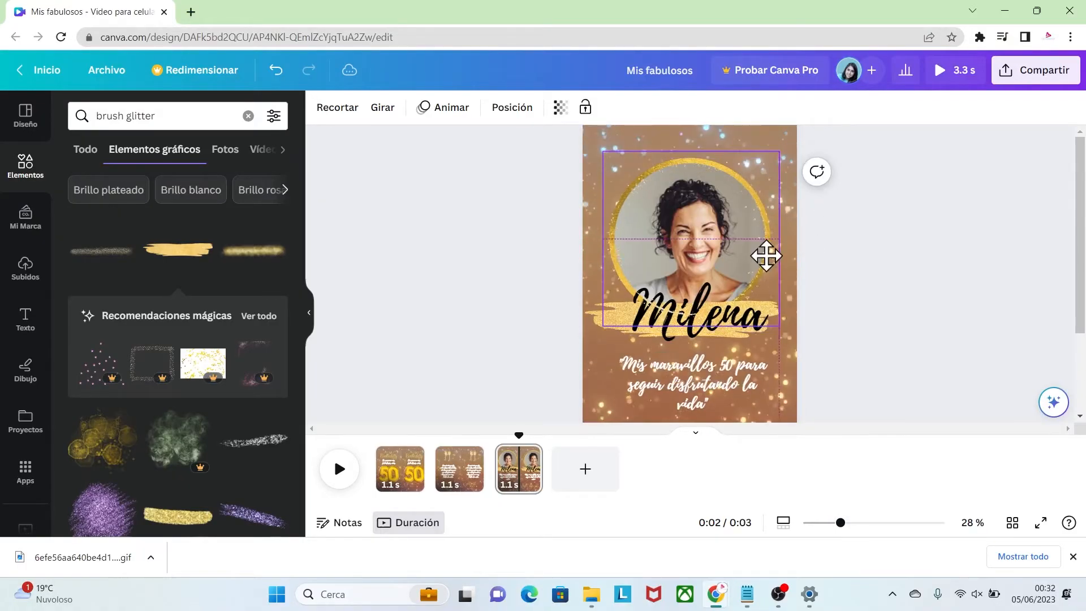
pyautogui.moveTo(765, 256); pyautogui.dragTo(766, 252)
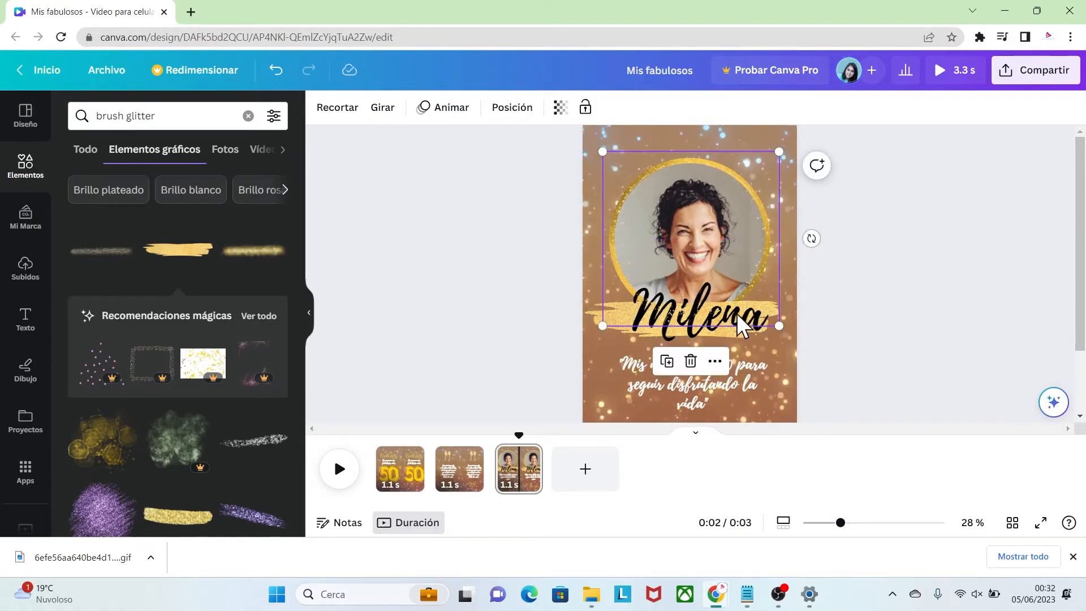
# Bring the name text on the portrait page forward one layer, over the sparkle circle
pyautogui.click(690, 337)
pyautogui.rightClick(694, 339)
pyautogui.moveTo(759, 337)
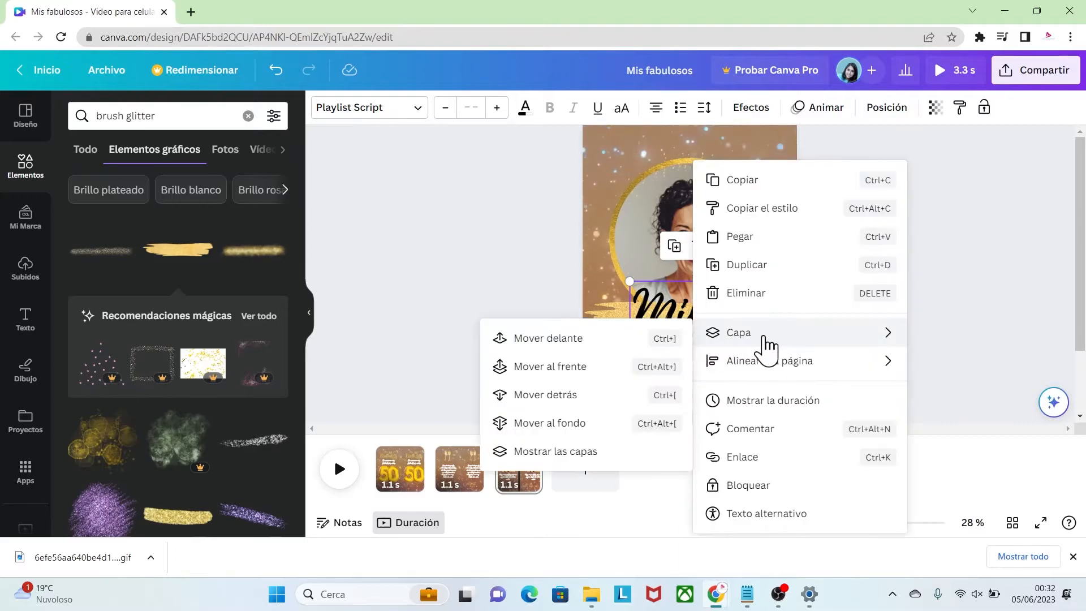
pyautogui.click(597, 340)
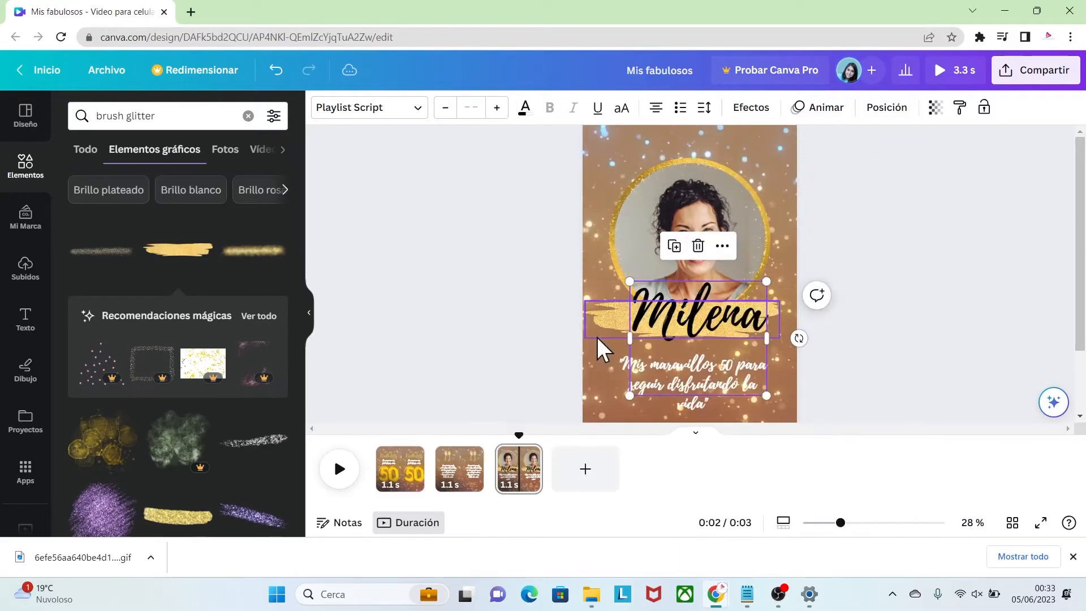
pyautogui.click(863, 380)
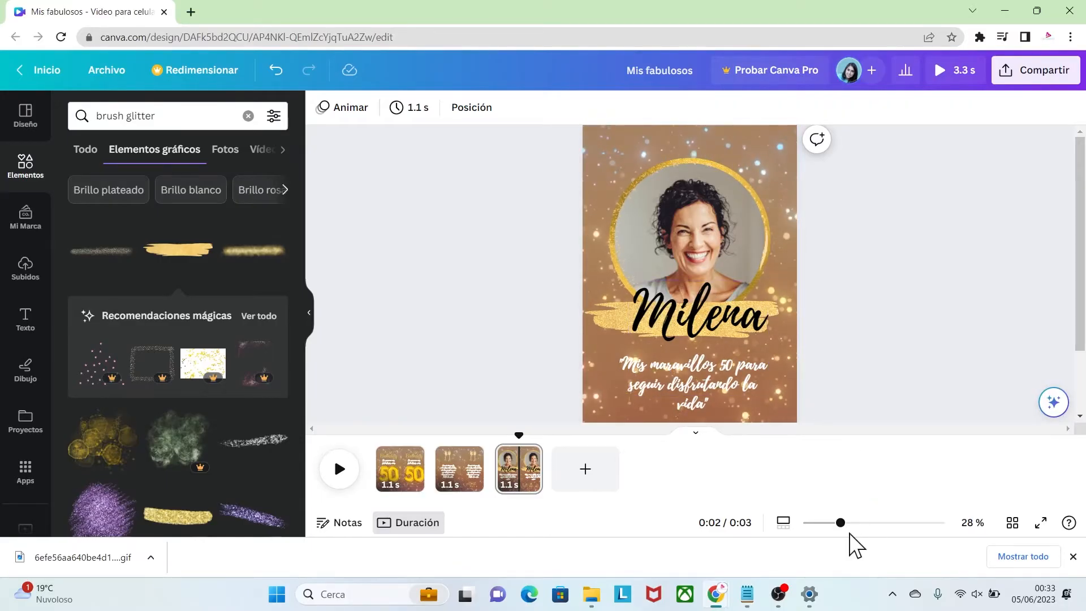
# Duplicate the portrait page, page 3, as the base for a fourth page
pyautogui.moveTo(839, 522); pyautogui.dragTo(826, 523)
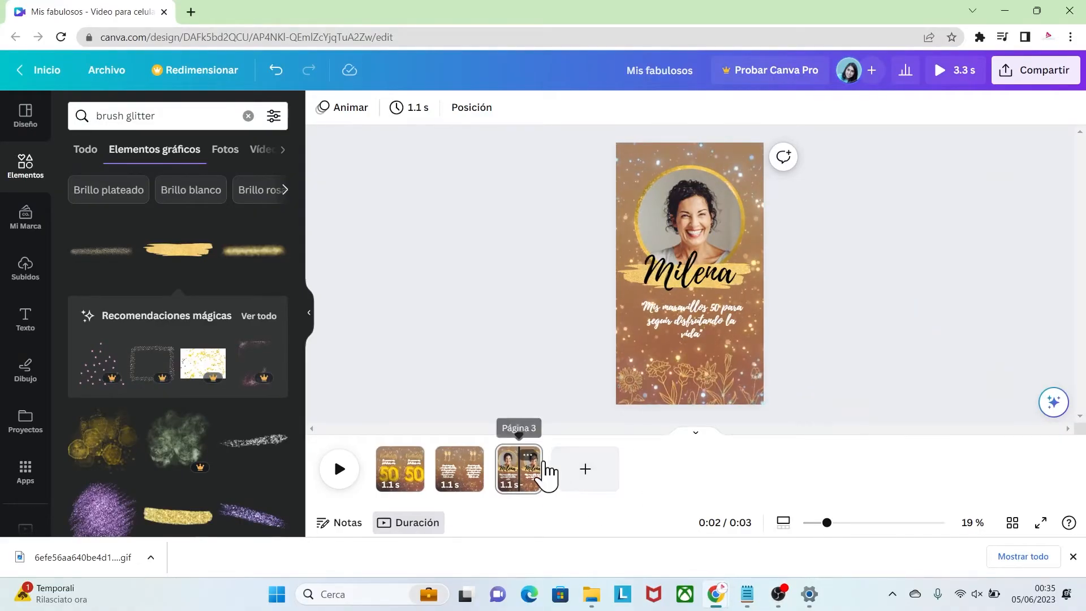
pyautogui.click(530, 456)
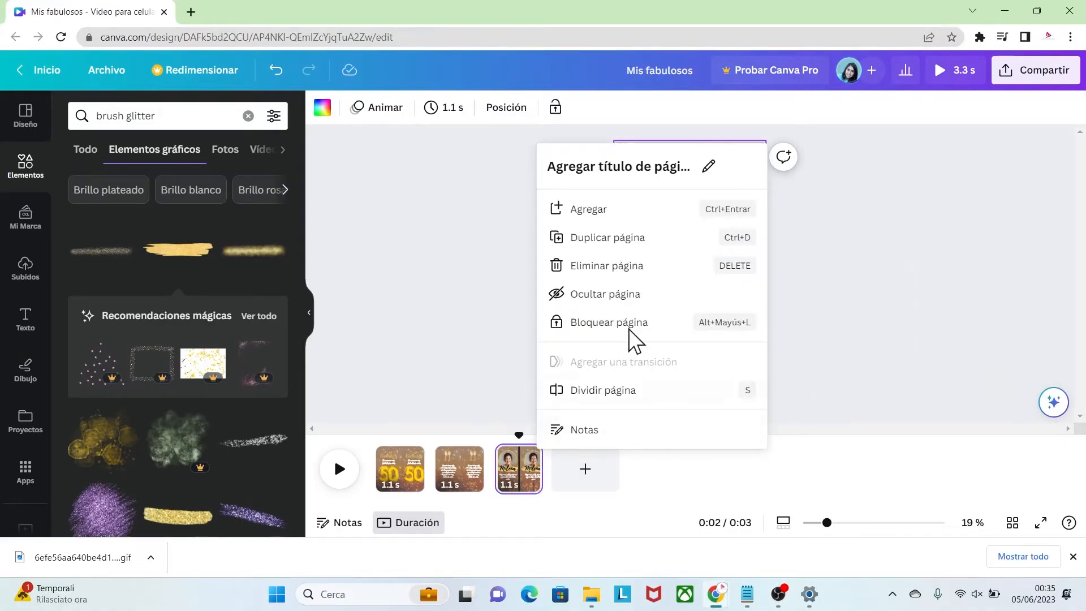
pyautogui.click(629, 241)
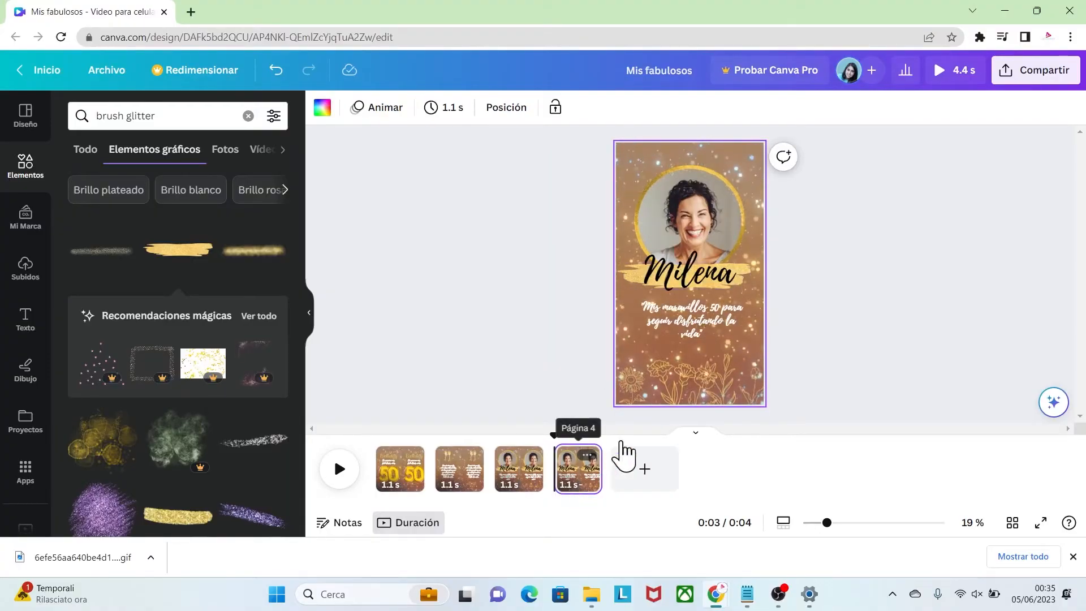
# Delete the golden flowers, the gold ring, the portrait photo and its circular frame from page 4
pyautogui.click(683, 373)
pyautogui.moveTo(683, 372); pyautogui.dragTo(656, 380)
pyautogui.press('Delete')
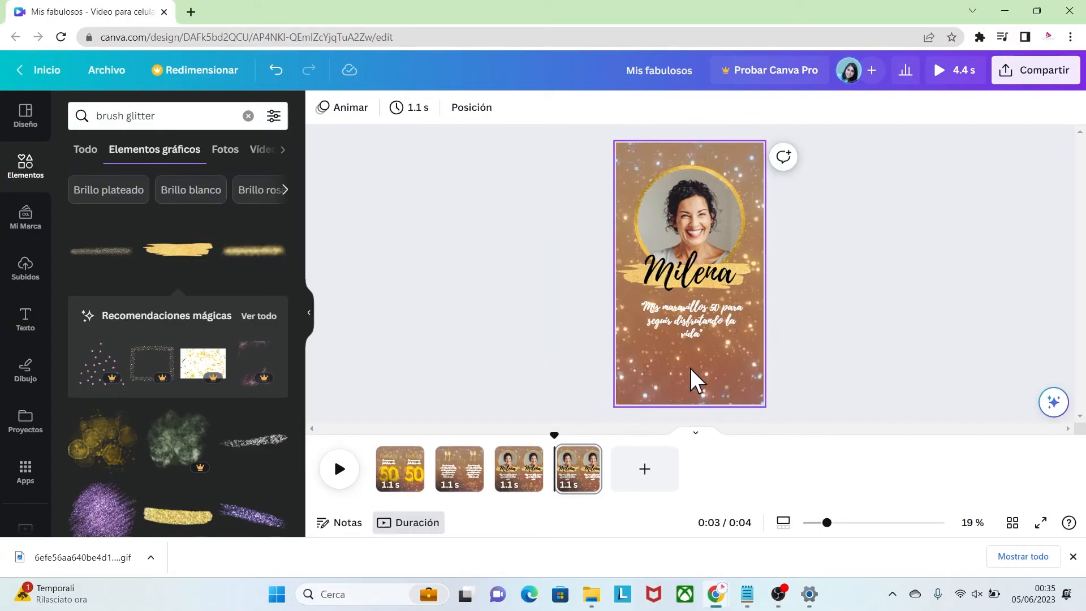
pyautogui.click(701, 181)
pyautogui.press('Delete')
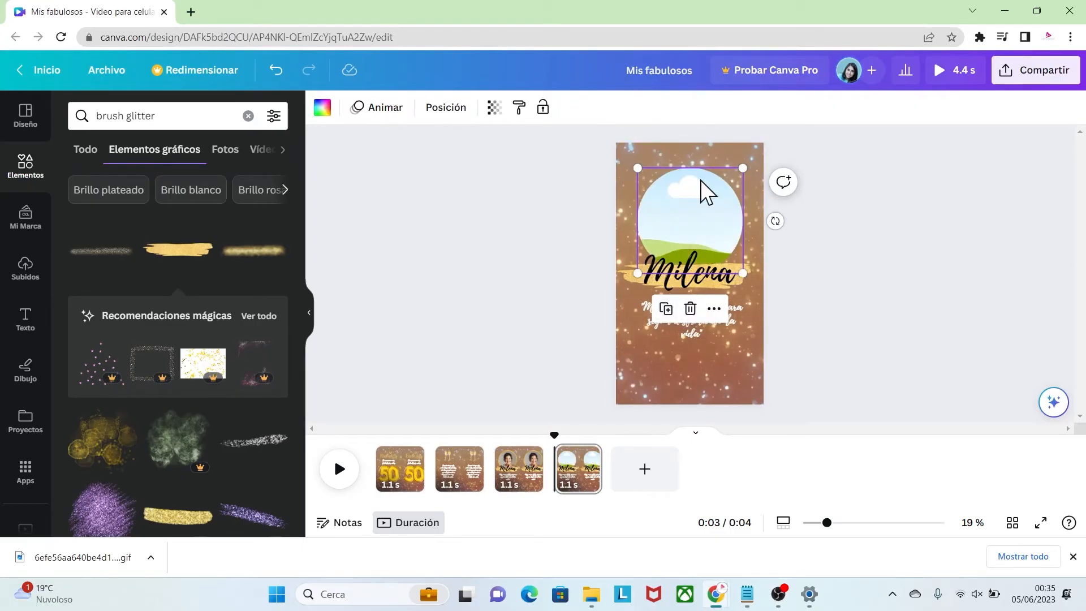
pyautogui.press('Delete')
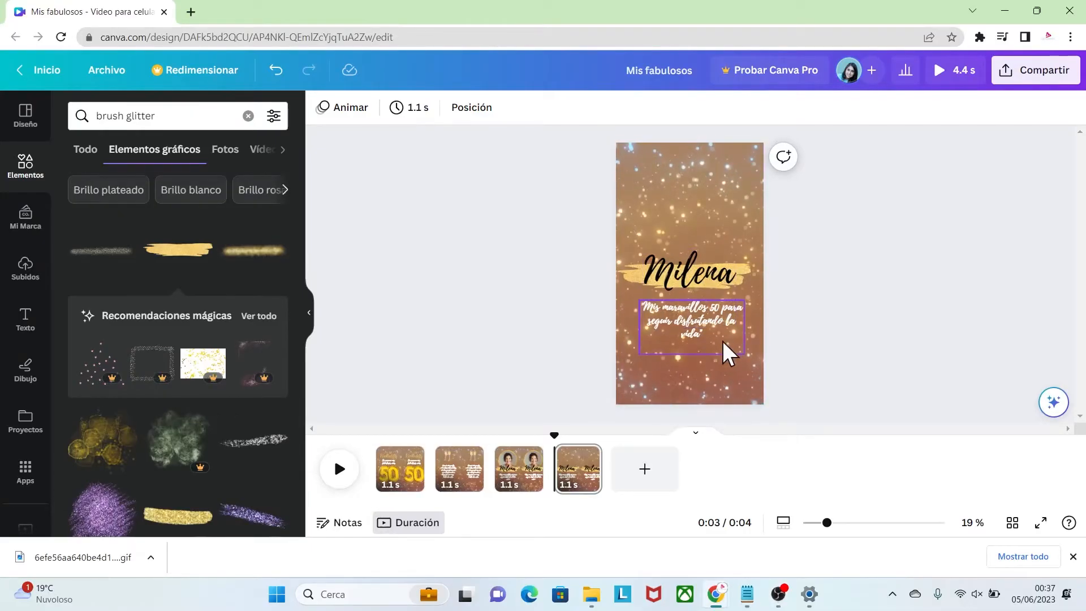
# Move the brush stroke, name and phrase together toward page 4's lower right corner, partly off the page
pyautogui.moveTo(605, 229); pyautogui.dragTo(771, 351)
pyautogui.moveTo(671, 272); pyautogui.dragTo(746, 331)
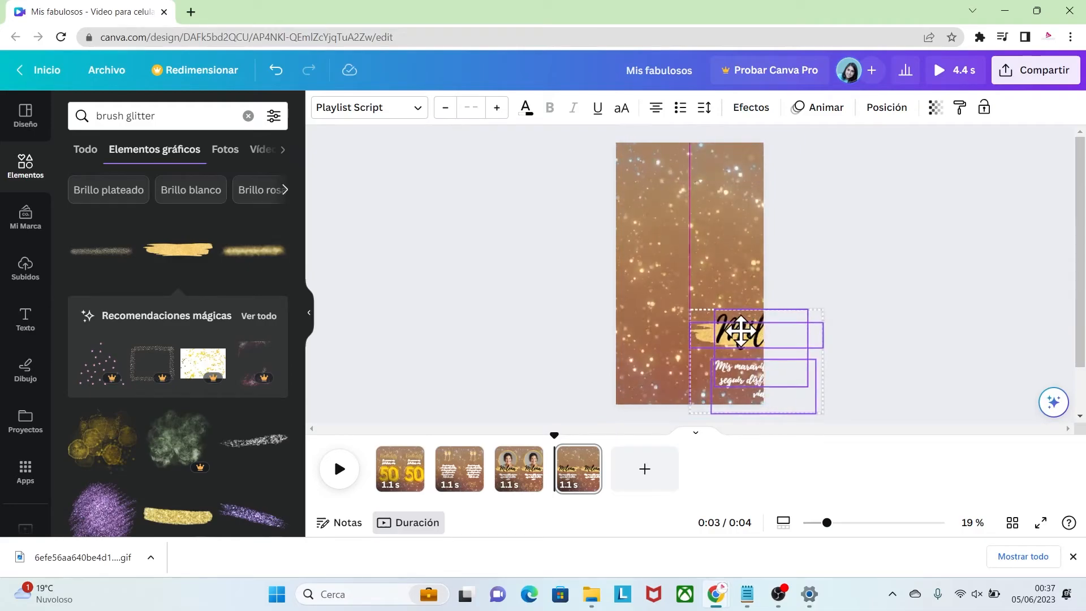
pyautogui.click(671, 247)
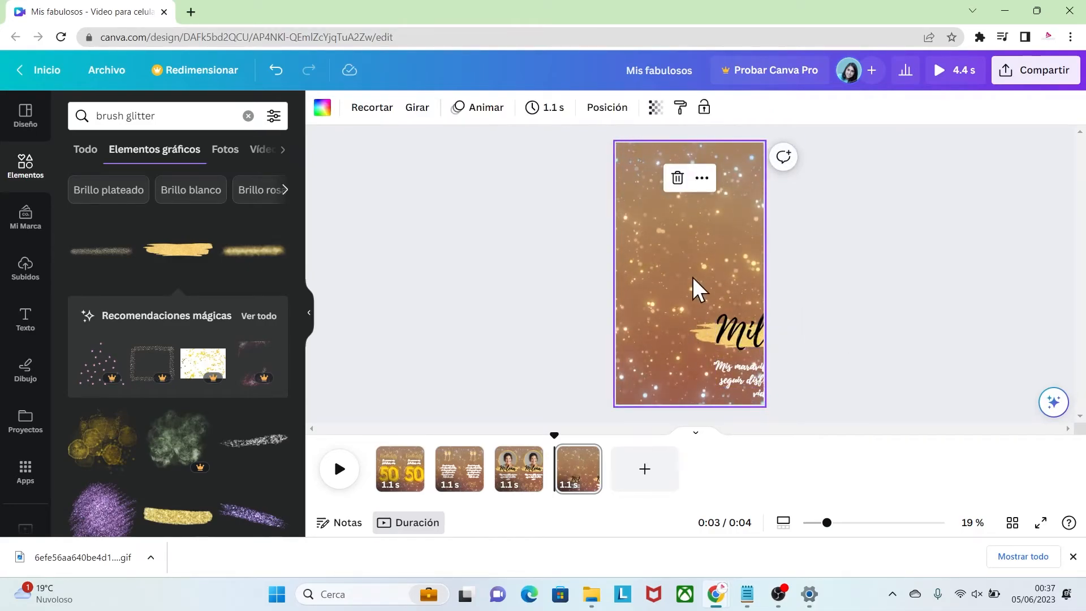
# Search the elements for "marco gold"
pyautogui.moveTo(175, 116); pyautogui.dragTo(97, 120)
pyautogui.press('BackSpace')
pyautogui.write('ma')
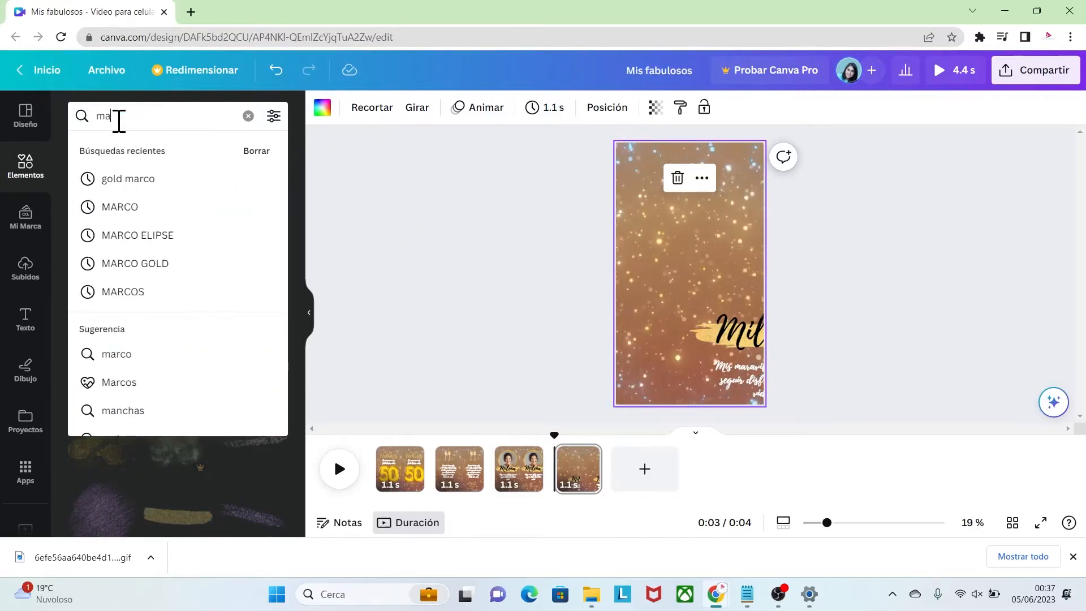
pyautogui.write('rco gold')
pyautogui.press('Return')
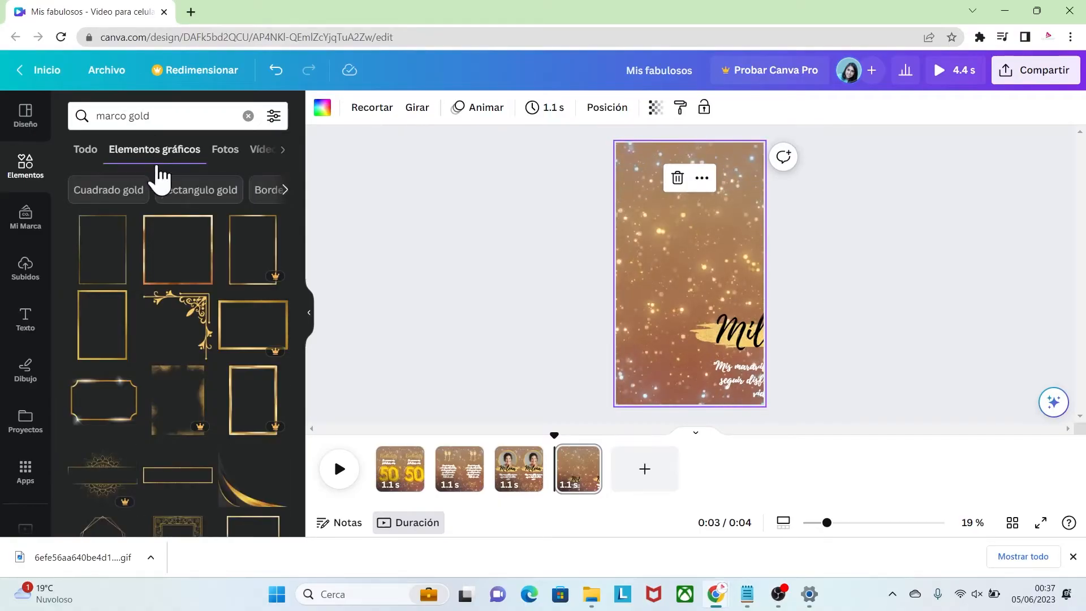
# Add the Gold Square Border graphic to page 4 and enlarge it slightly in the middle of the page
pyautogui.click(126, 302)
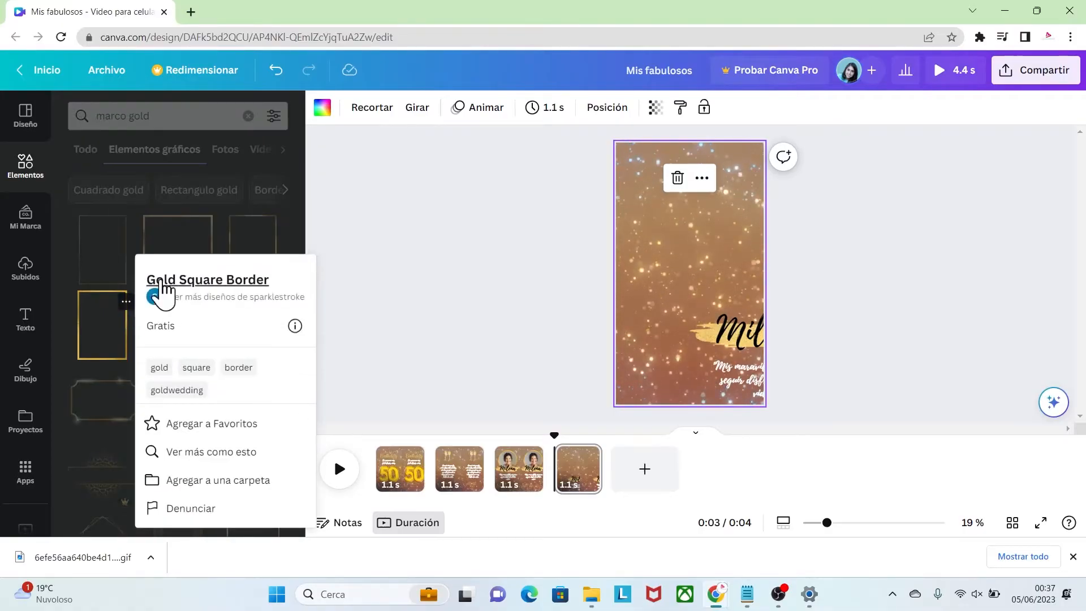
pyautogui.click(107, 331)
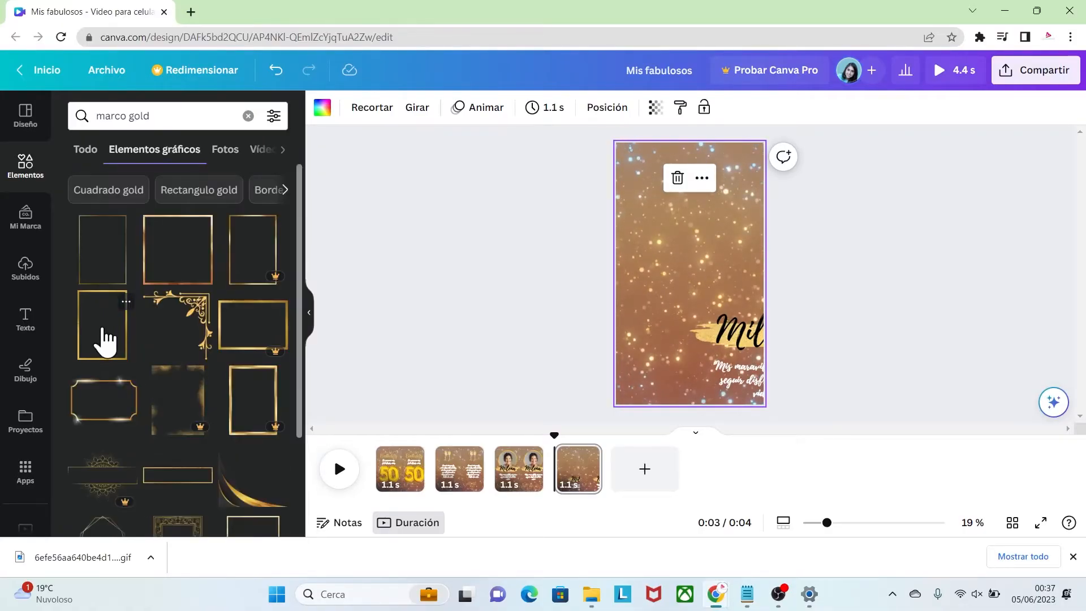
pyautogui.click(102, 337)
pyautogui.click(812, 310)
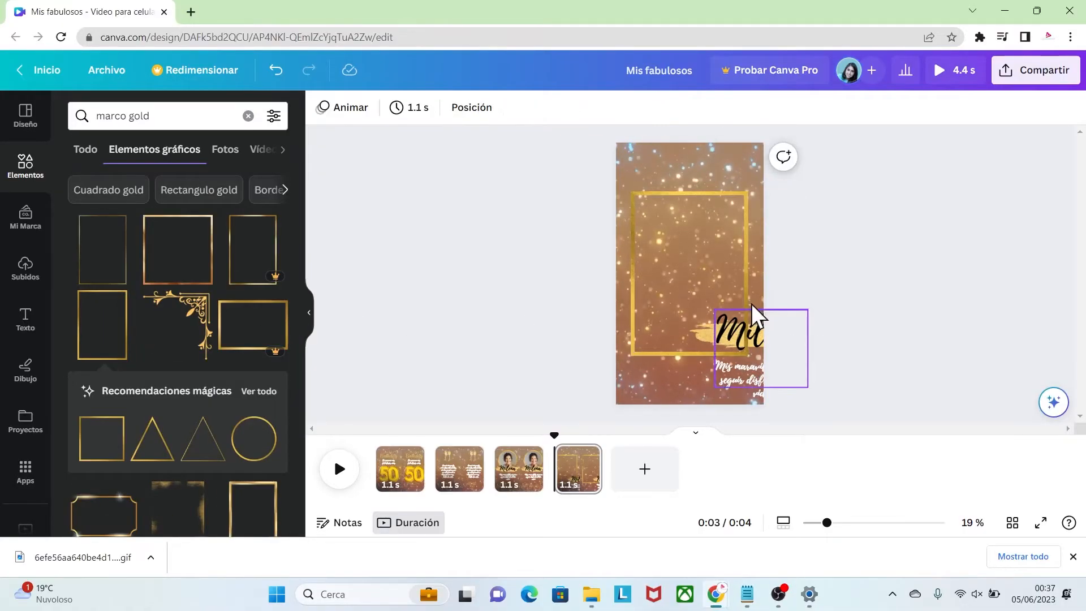
pyautogui.click(717, 209)
pyautogui.moveTo(630, 191); pyautogui.dragTo(631, 186)
pyautogui.moveTo(746, 218); pyautogui.dragTo(748, 220)
pyautogui.click(818, 270)
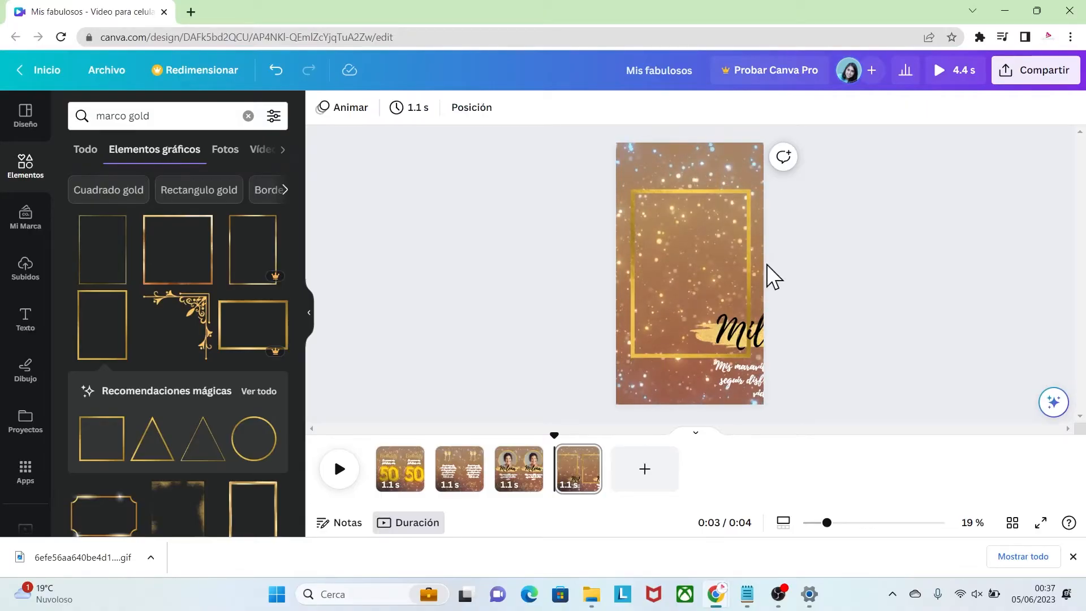
# Add the uploaded gold glitter image, rotate it upright and enlarge it to the size of the gold border
pyautogui.click(31, 271)
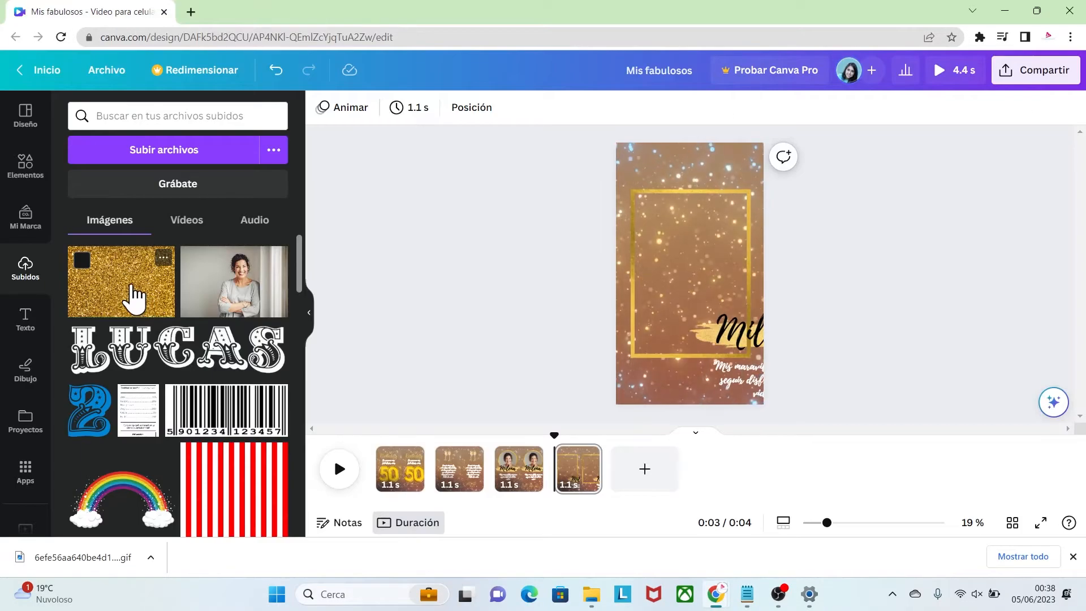
pyautogui.click(133, 298)
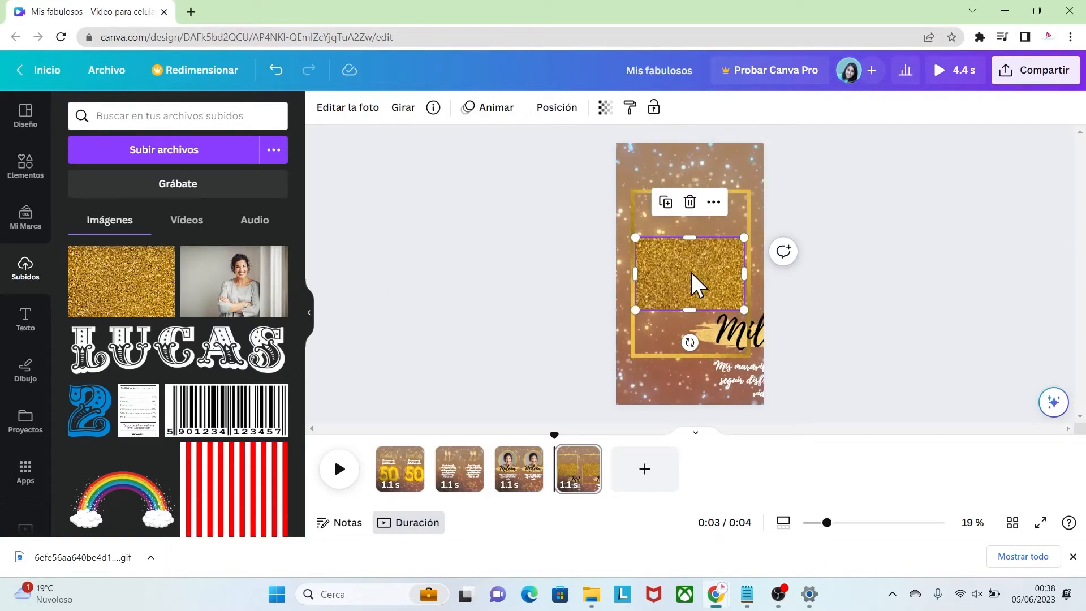
pyautogui.moveTo(689, 342); pyautogui.dragTo(603, 286)
pyautogui.moveTo(689, 277); pyautogui.dragTo(666, 249)
pyautogui.moveTo(703, 298); pyautogui.dragTo(748, 346)
pyautogui.moveTo(740, 271); pyautogui.dragTo(747, 271)
pyautogui.moveTo(689, 262); pyautogui.dragTo(711, 263)
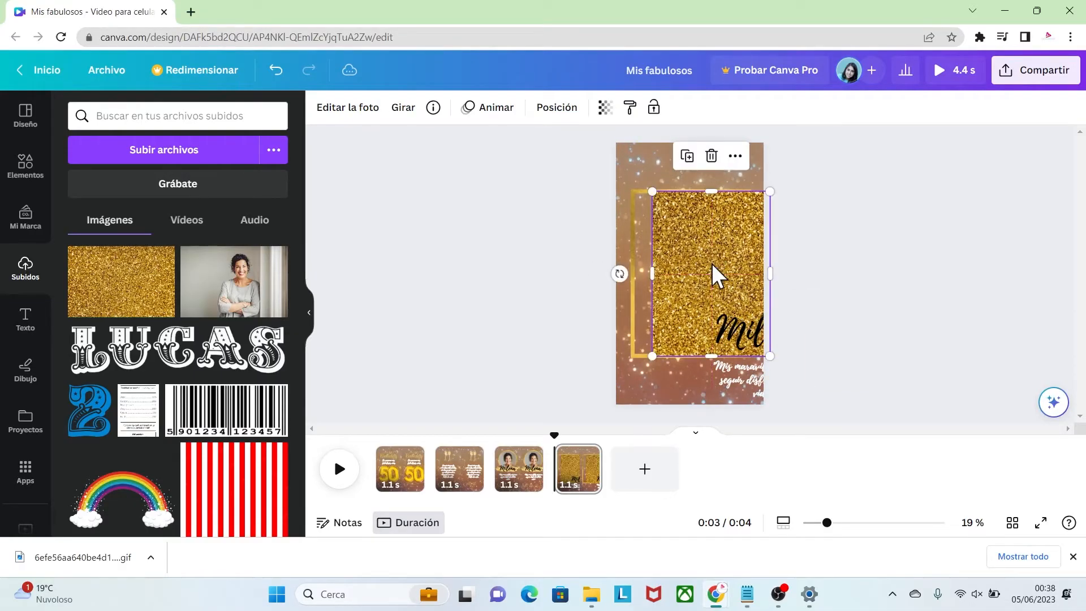
# Try to change the gold border's layer order relative to the glitter image, and undo the change
pyautogui.rightClick(633, 249)
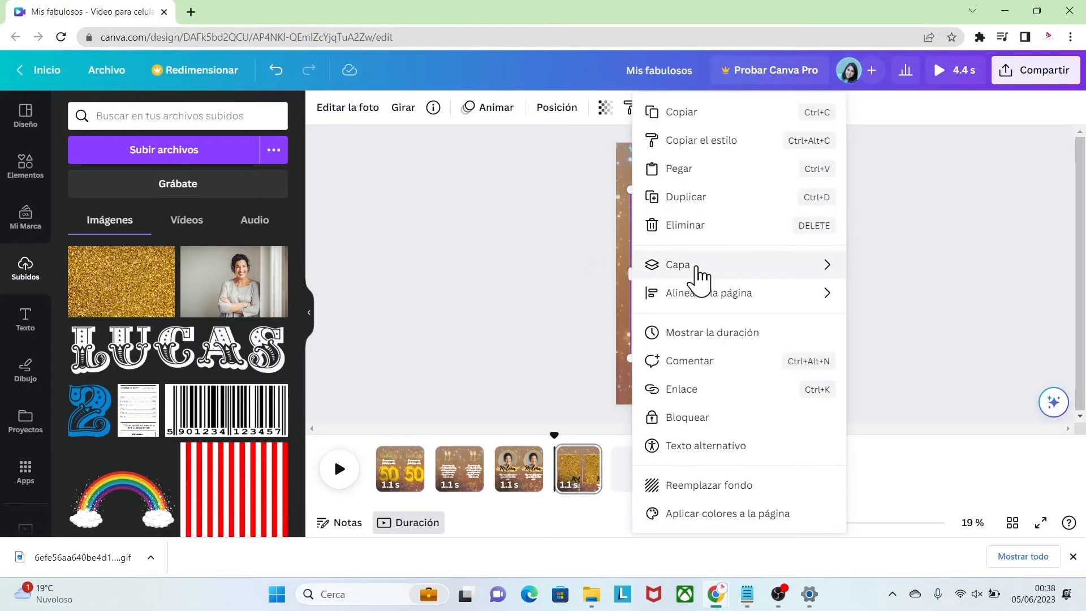
pyautogui.moveTo(751, 266)
pyautogui.click(890, 270)
pyautogui.click(878, 280)
pyautogui.hotkey('ctrl', 'z')
# Set the glitter image's transparency to 49 and align the image inside the gold border
pyautogui.click(762, 216)
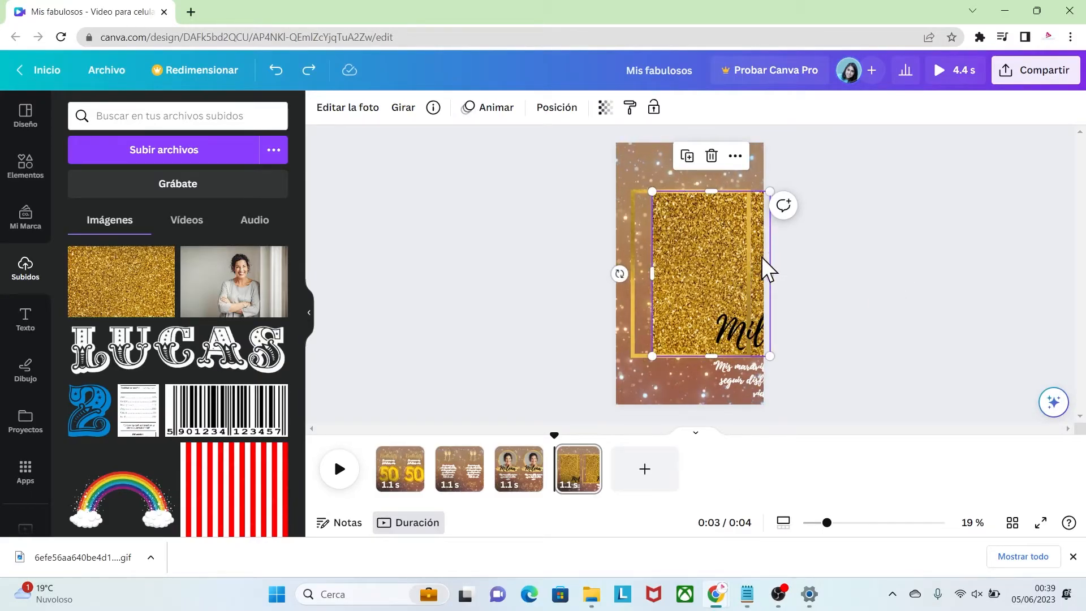
pyautogui.click(605, 109)
pyautogui.moveTo(607, 164); pyautogui.dragTo(537, 165)
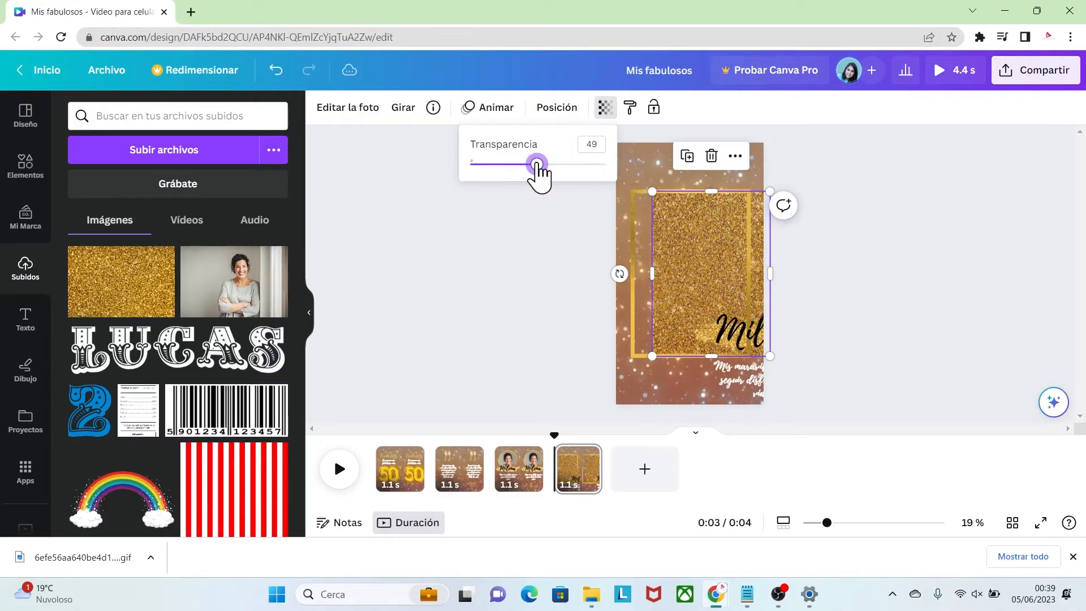
pyautogui.moveTo(713, 254); pyautogui.dragTo(686, 247)
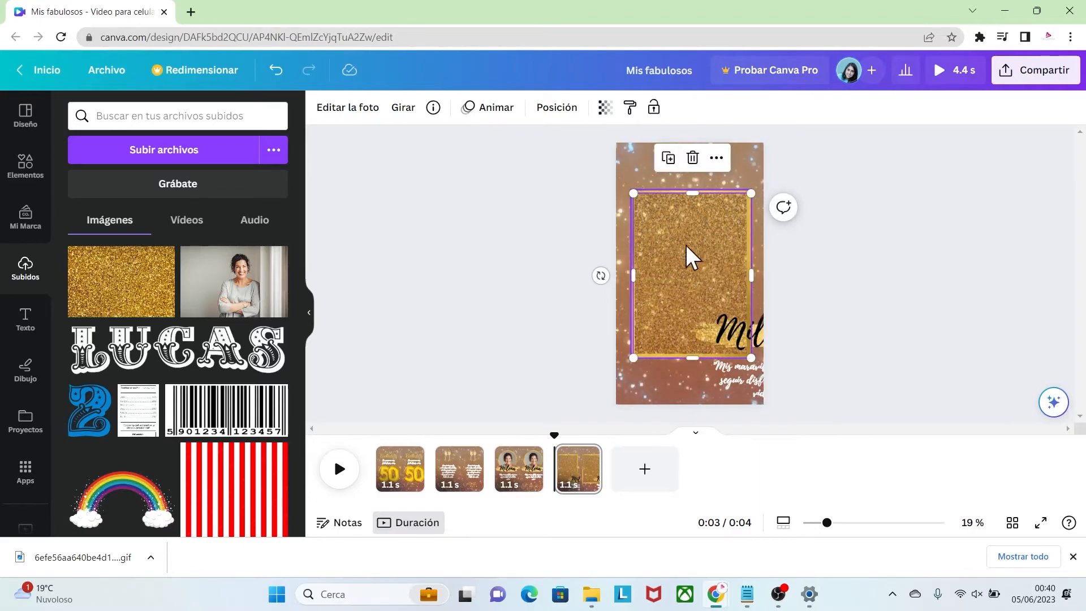
pyautogui.click(820, 297)
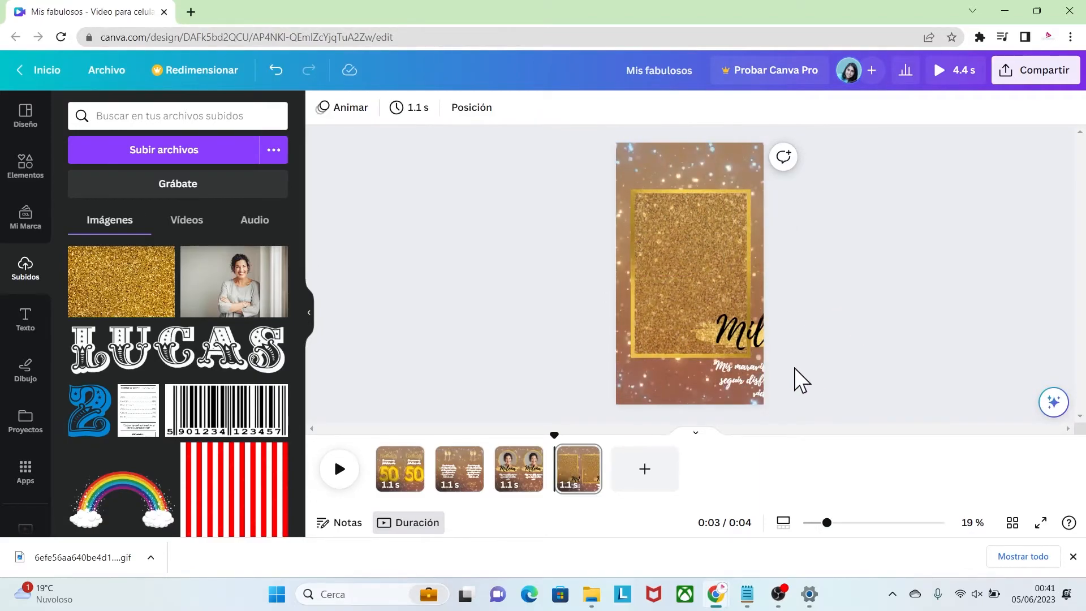
# Search the elements for "globo gold"
pyautogui.click(24, 167)
pyautogui.moveTo(155, 114); pyautogui.dragTo(111, 119)
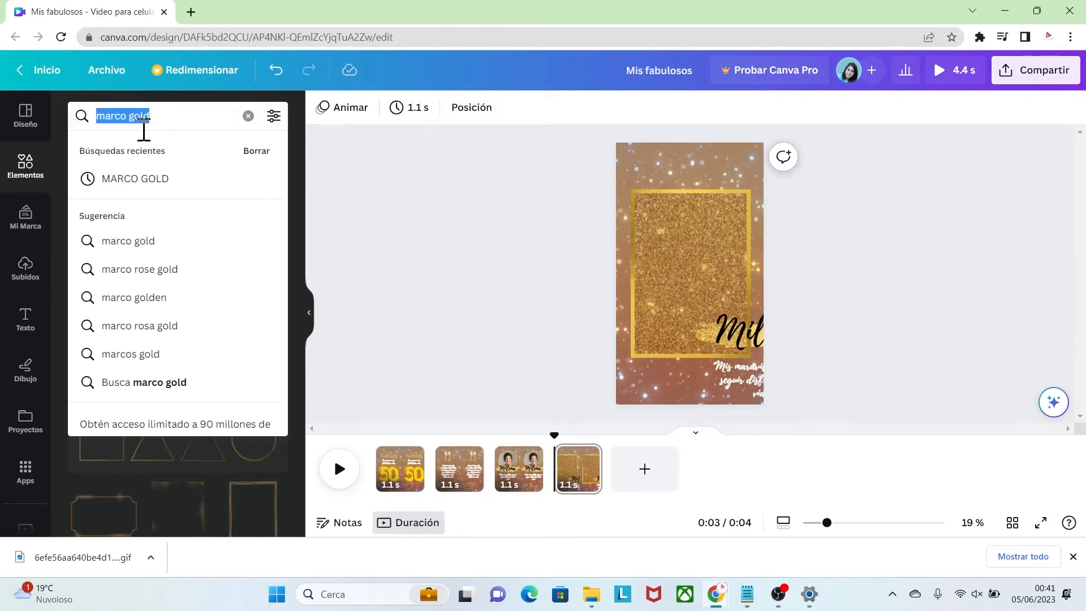
pyautogui.press('BackSpace')
pyautogui.write('globo go')
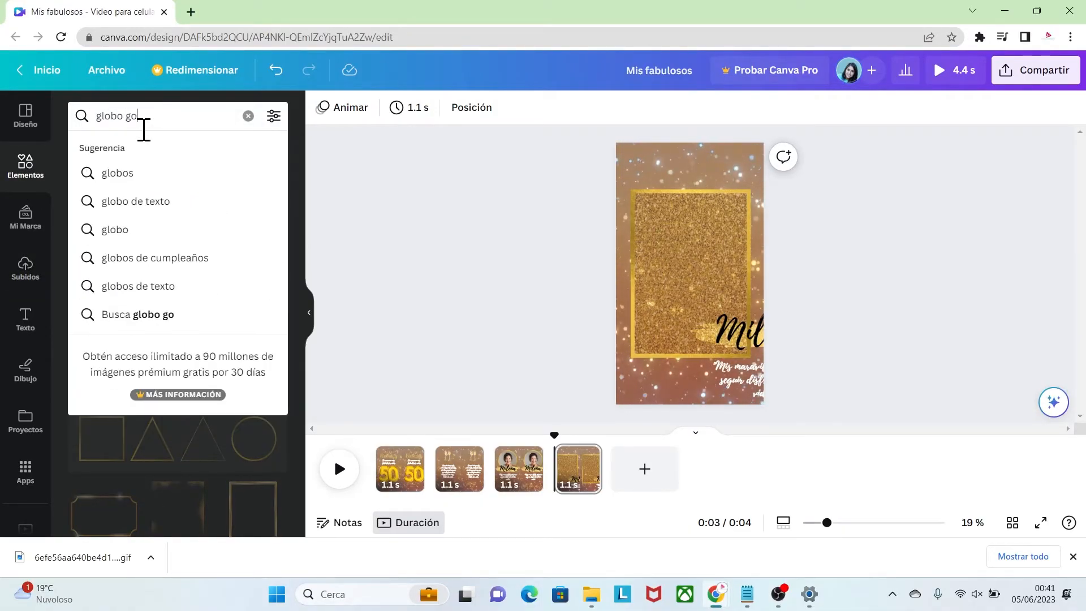
pyautogui.press('Return')
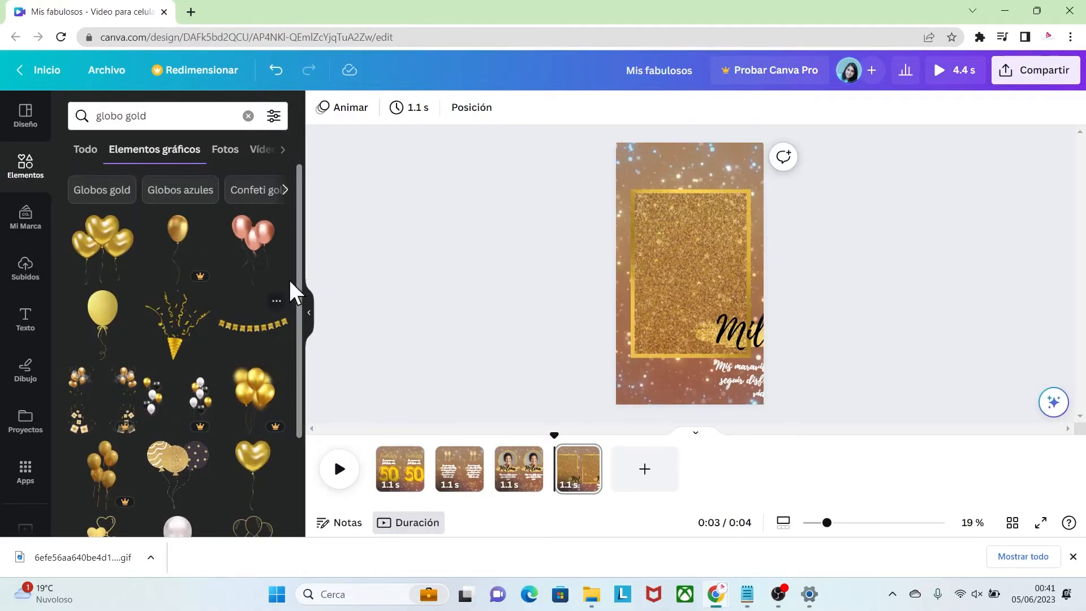
# Add the free Adult Birthday Gold Sparkly Balloons sticker and place it over the upper part of the gold border
pyautogui.moveTo(297, 273); pyautogui.dragTo(298, 343)
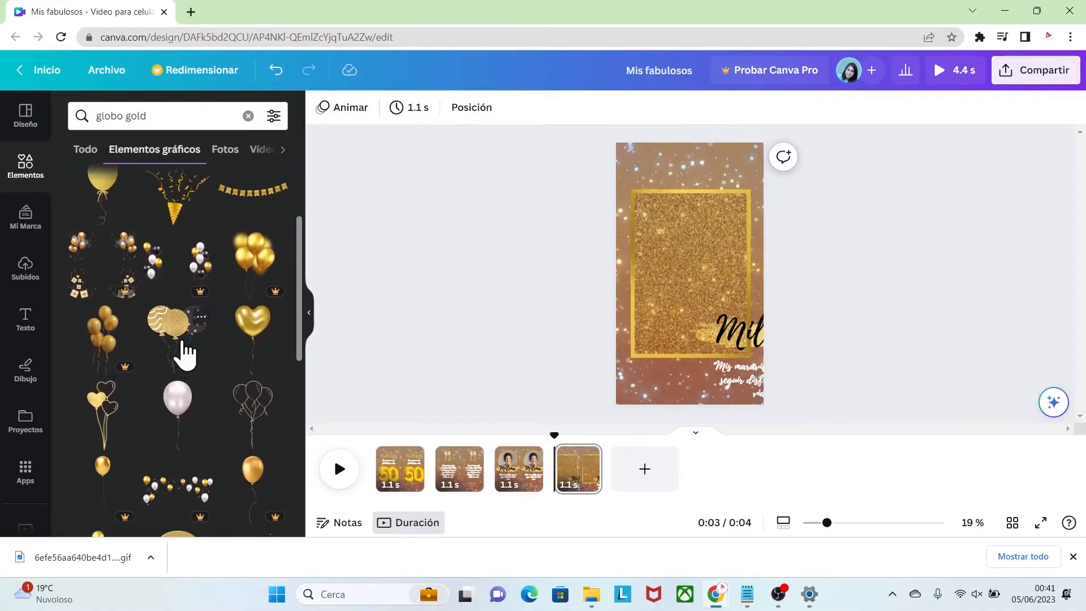
pyautogui.click(199, 317)
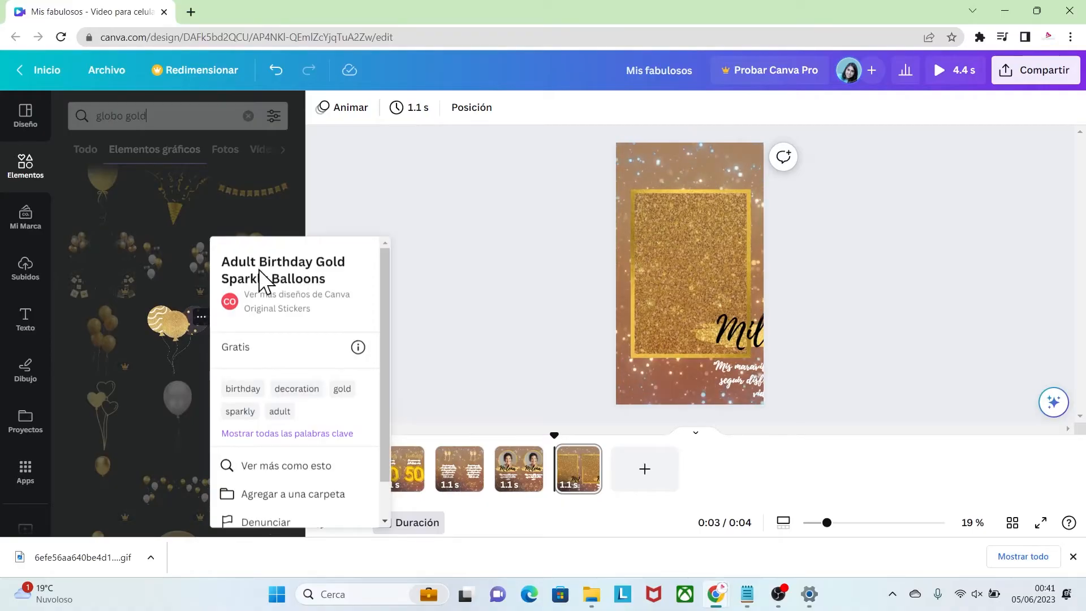
pyautogui.click(194, 324)
pyautogui.click(170, 327)
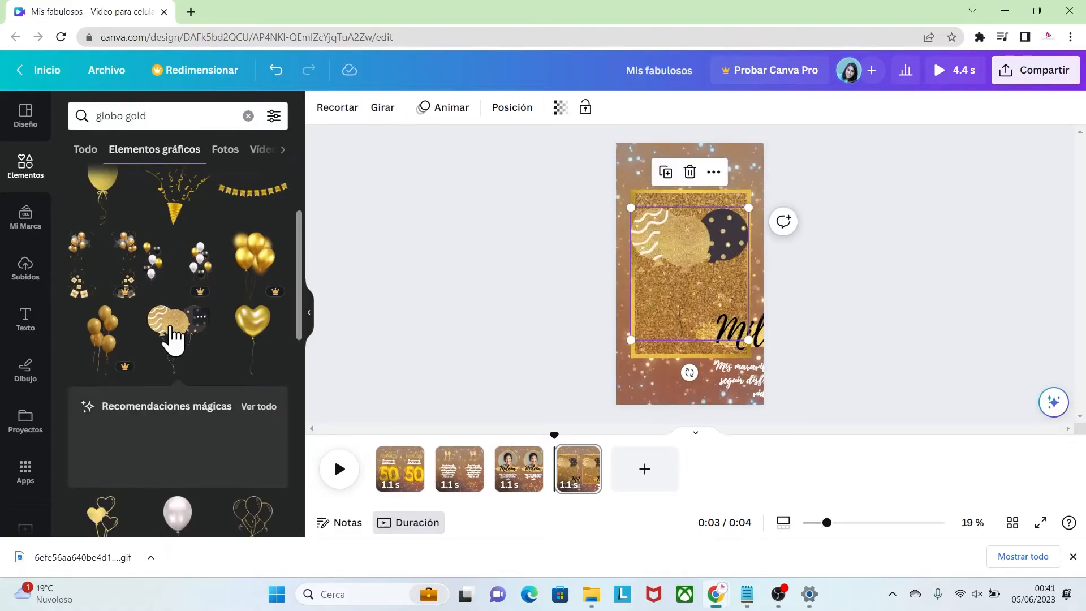
pyautogui.moveTo(683, 239); pyautogui.dragTo(688, 178)
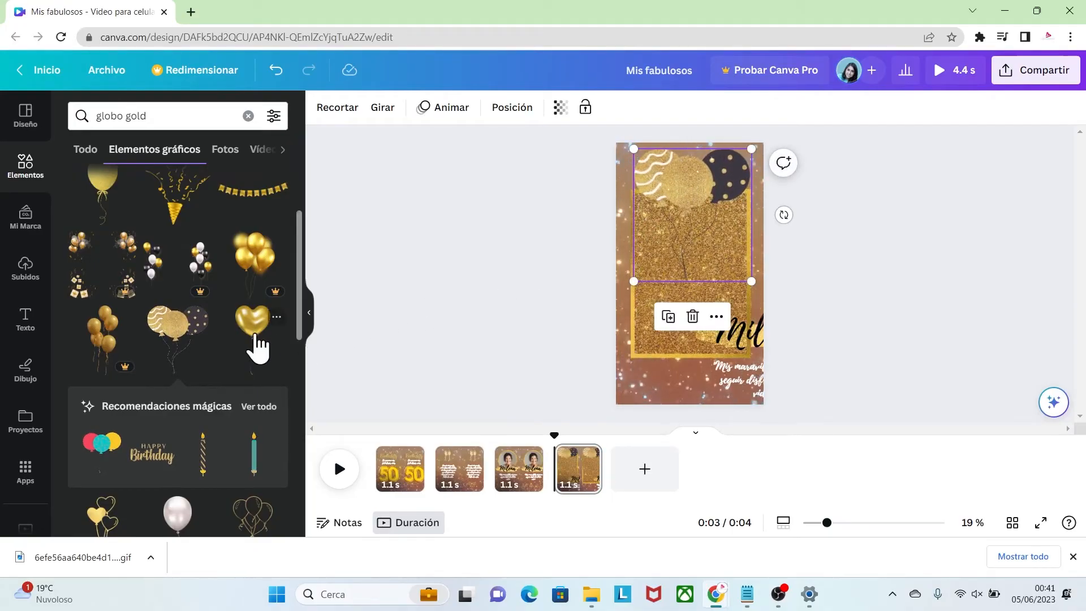
# Add the free Metallic Celebratory Heart Shape Balloon graphic, shrink it and place it over the lower-left corner of the gold border
pyautogui.click(277, 318)
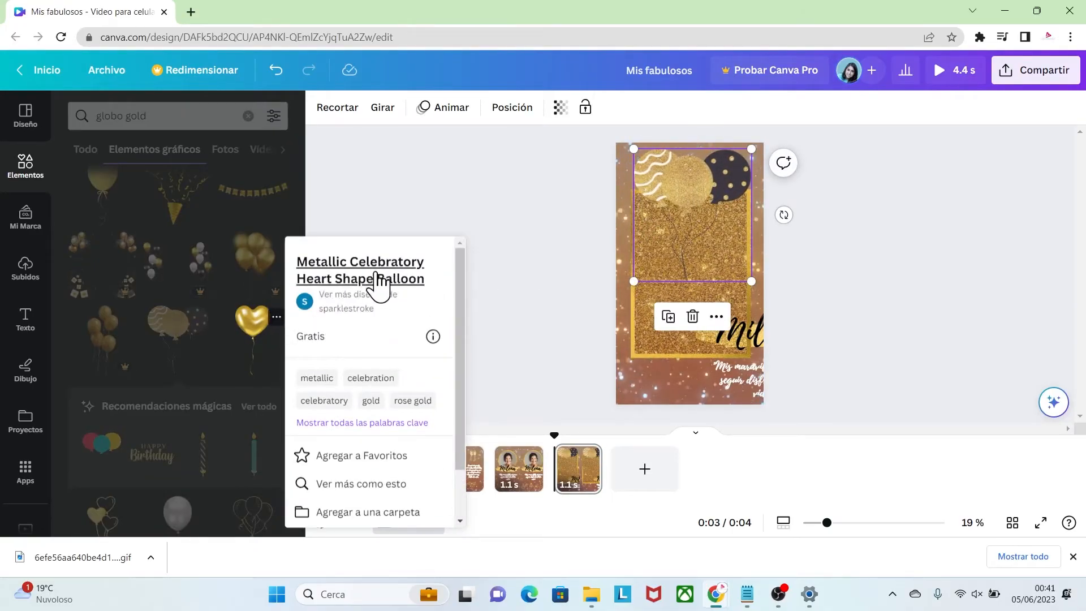
pyautogui.click(250, 322)
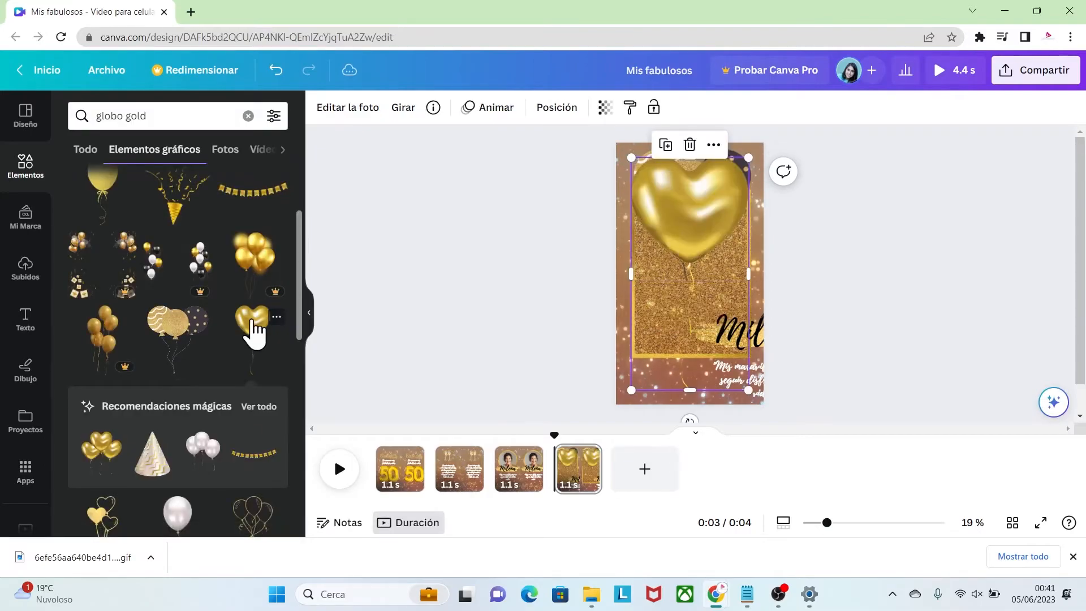
pyautogui.moveTo(679, 196); pyautogui.dragTo(669, 232)
pyautogui.moveTo(621, 194); pyautogui.dragTo(686, 308)
pyautogui.moveTo(693, 329); pyautogui.dragTo(647, 320)
# Shrink the sparkly balloons sticker and centre it above the top edge of the gold border
pyautogui.click(687, 198)
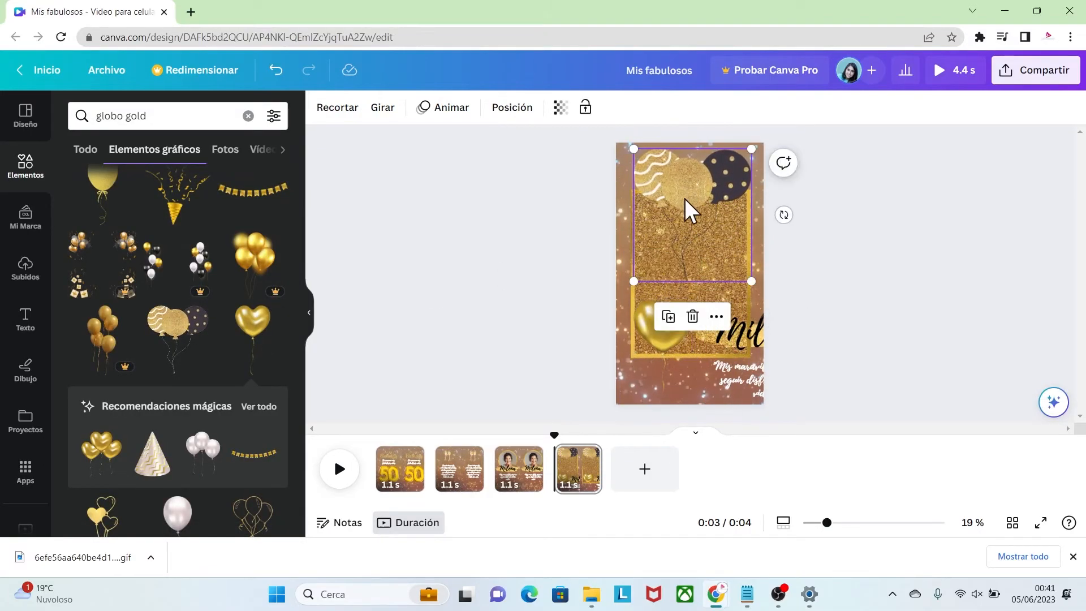
pyautogui.moveTo(747, 277); pyautogui.dragTo(715, 240)
pyautogui.moveTo(674, 180)
pyautogui.mouseDown()
pyautogui.moveTo(686, 175)
pyautogui.moveTo(690, 186)
pyautogui.mouseUp()
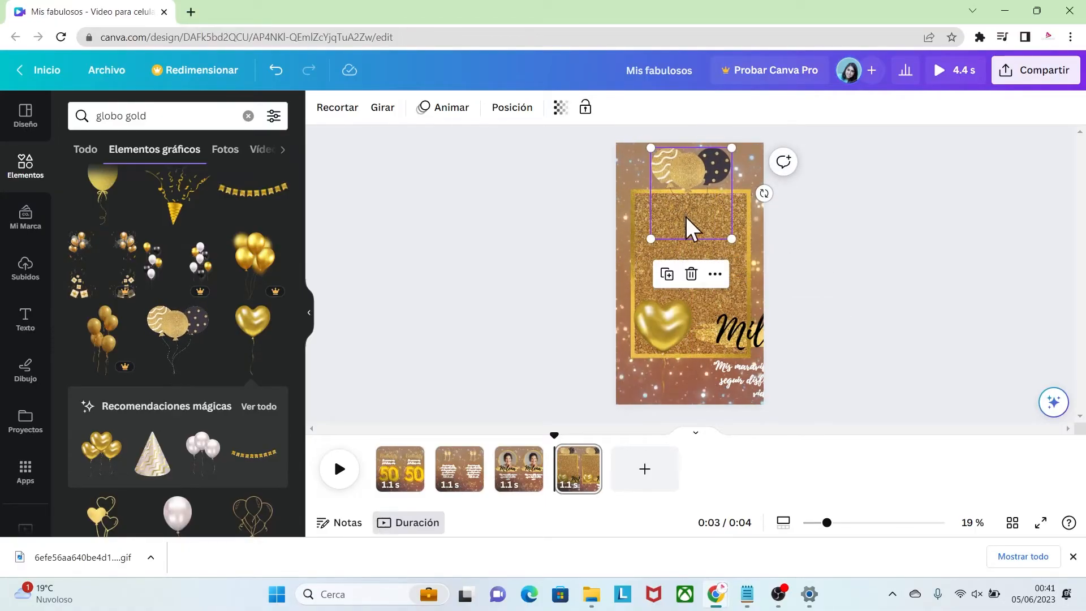
# Crop the lower part of the sparkly balloons sticker to remove the strings hanging over the glitter panel
pyautogui.moveTo(828, 523); pyautogui.dragTo(847, 524)
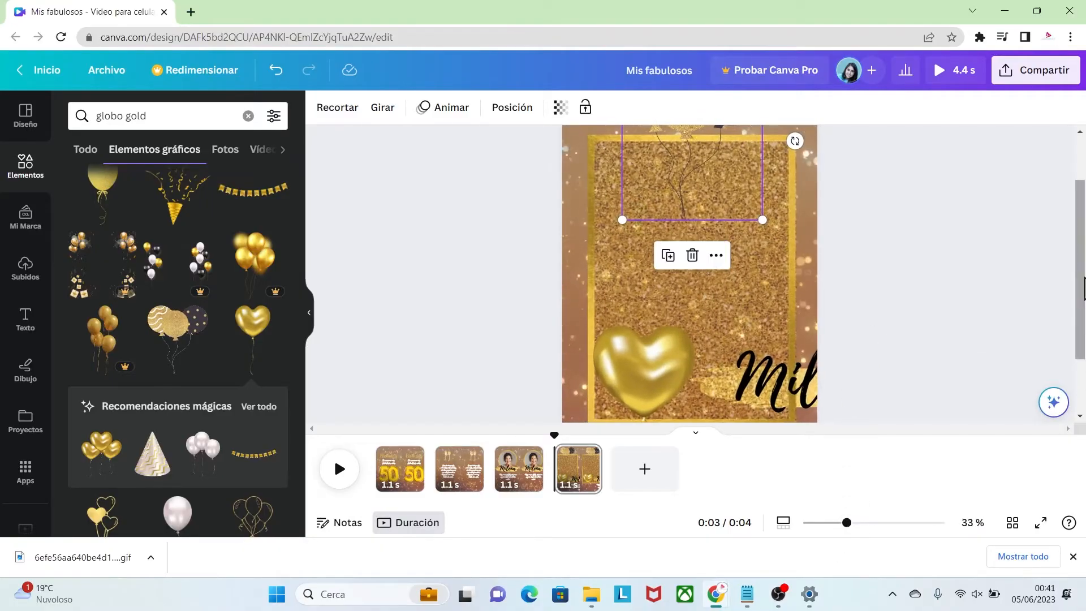
pyautogui.scroll(2, 1080, 277)
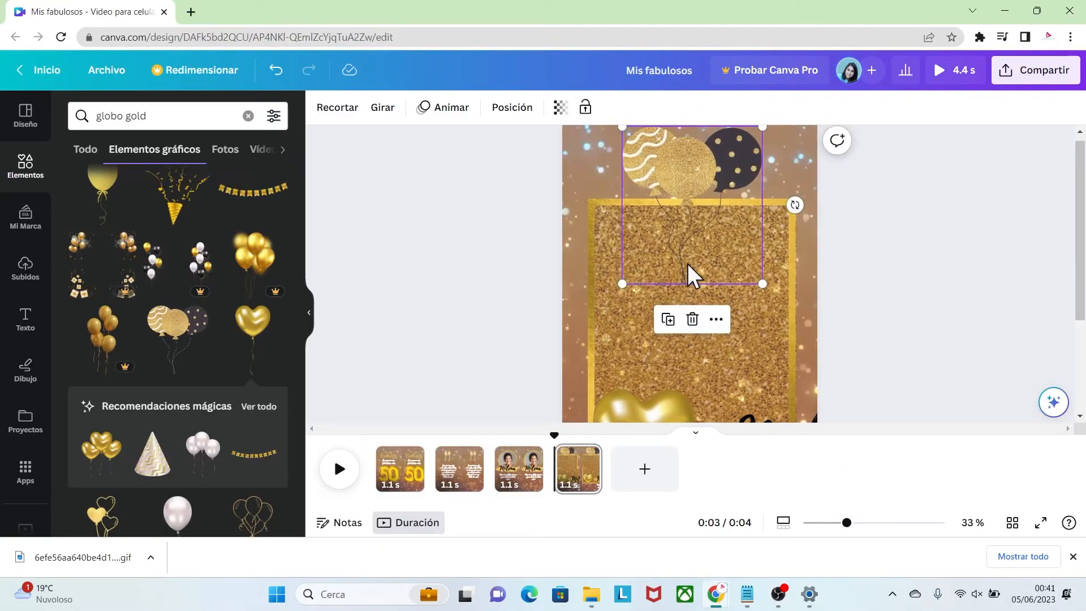
pyautogui.click(330, 111)
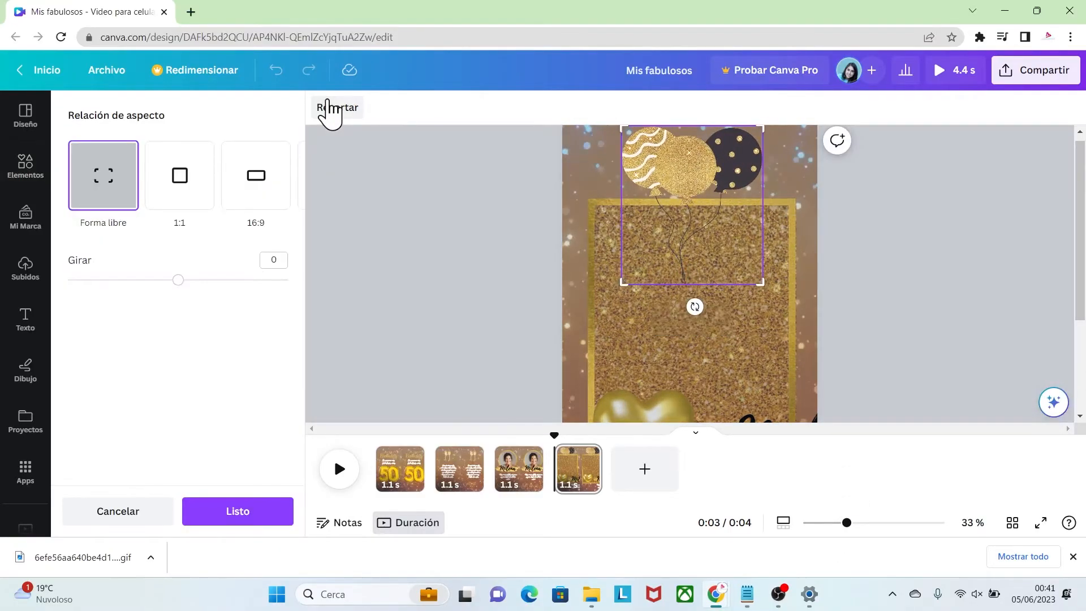
pyautogui.moveTo(620, 268); pyautogui.dragTo(622, 203)
pyautogui.click(892, 264)
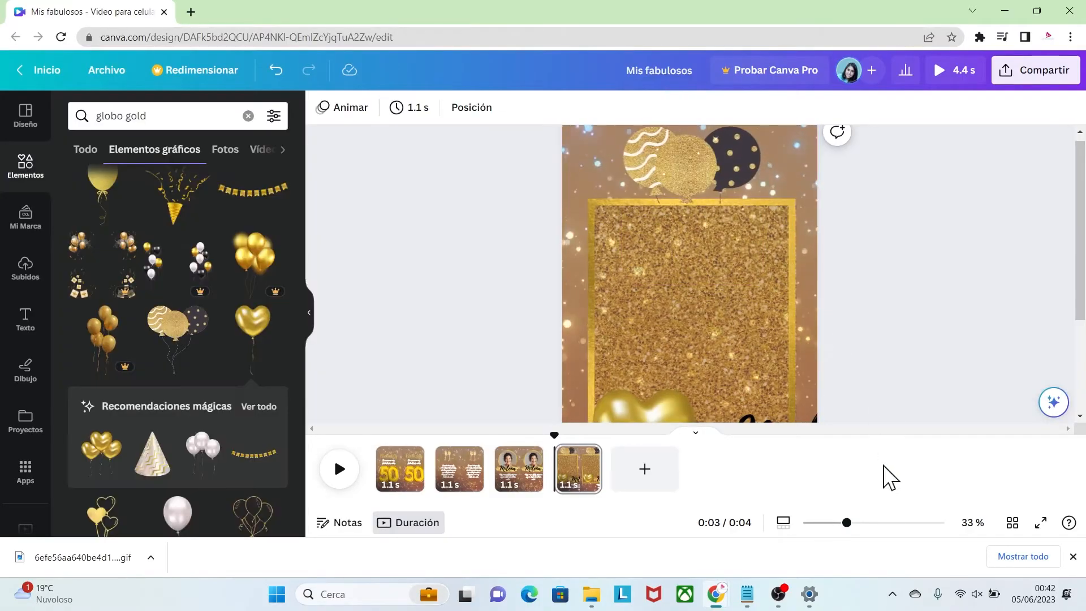
# Go to page one and move the animated sparkle sticker off the 50 number balloons
pyautogui.moveTo(847, 523); pyautogui.dragTo(833, 523)
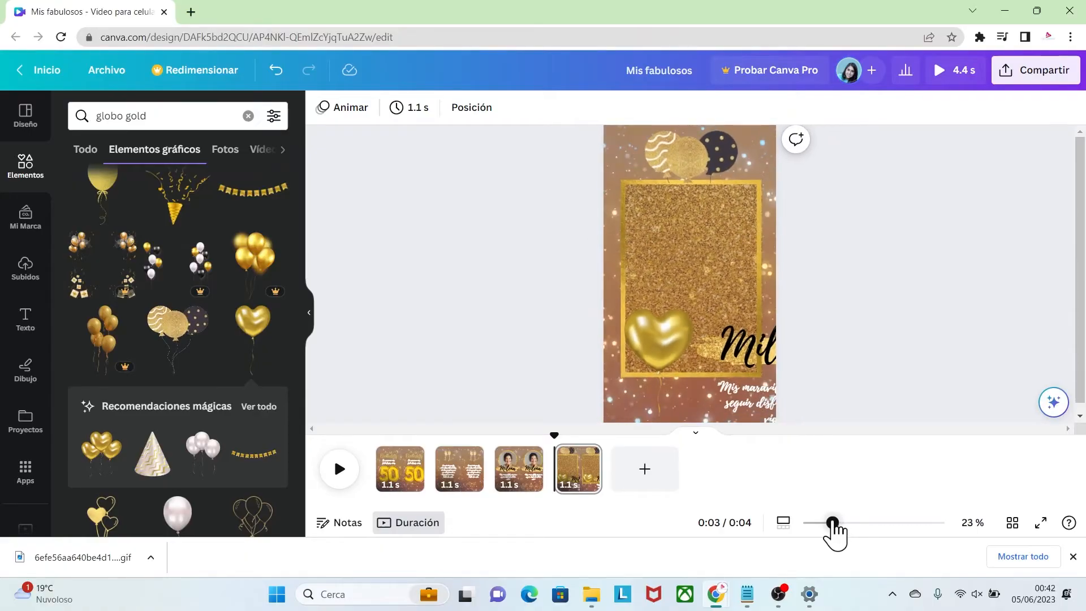
pyautogui.click(408, 482)
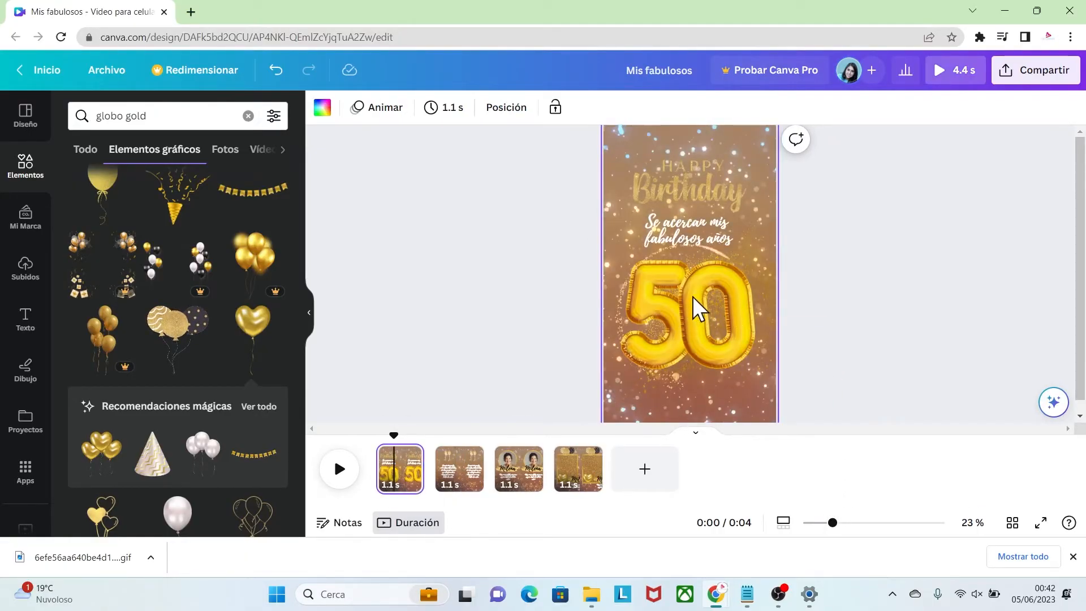
pyautogui.click(689, 347)
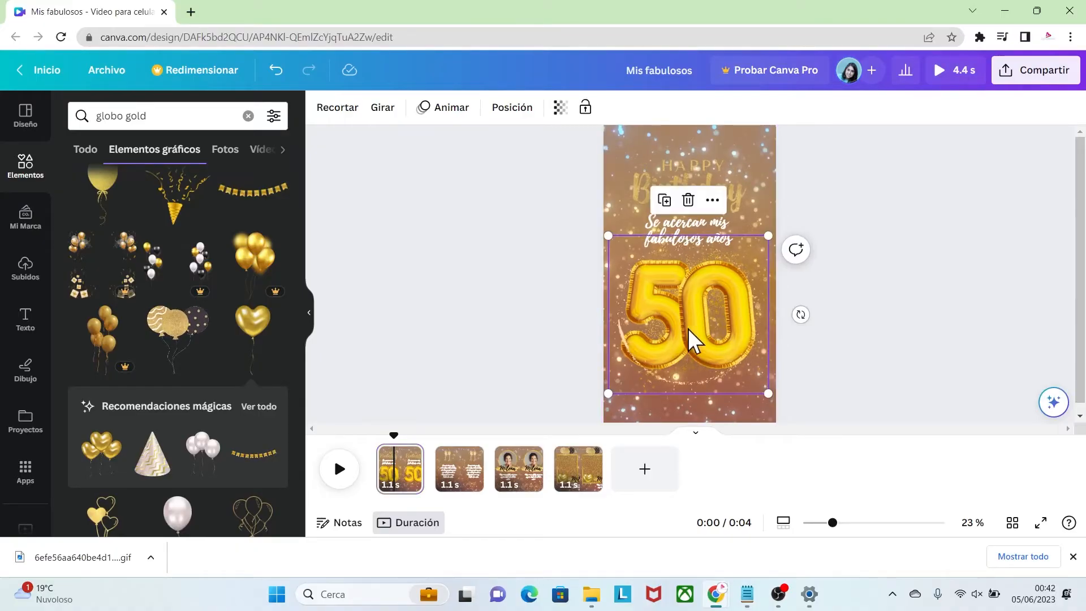
pyautogui.moveTo(694, 296); pyautogui.dragTo(546, 292)
# Copy the 0 and 5 number balloons from page one onto page four
pyautogui.click(703, 339)
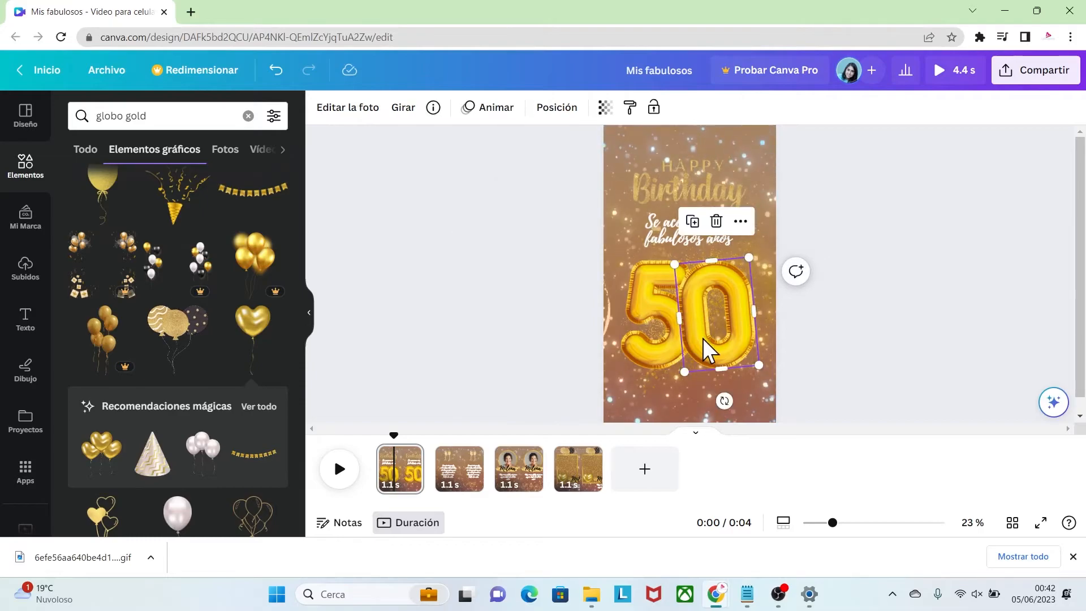
pyautogui.click(577, 479)
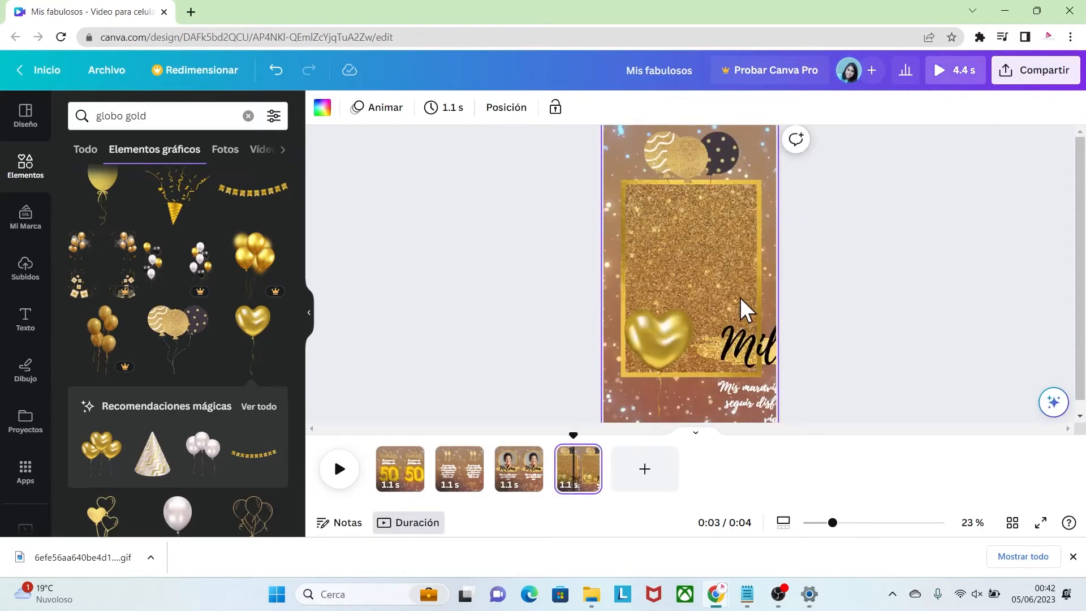
pyautogui.click(408, 483)
pyautogui.click(668, 331)
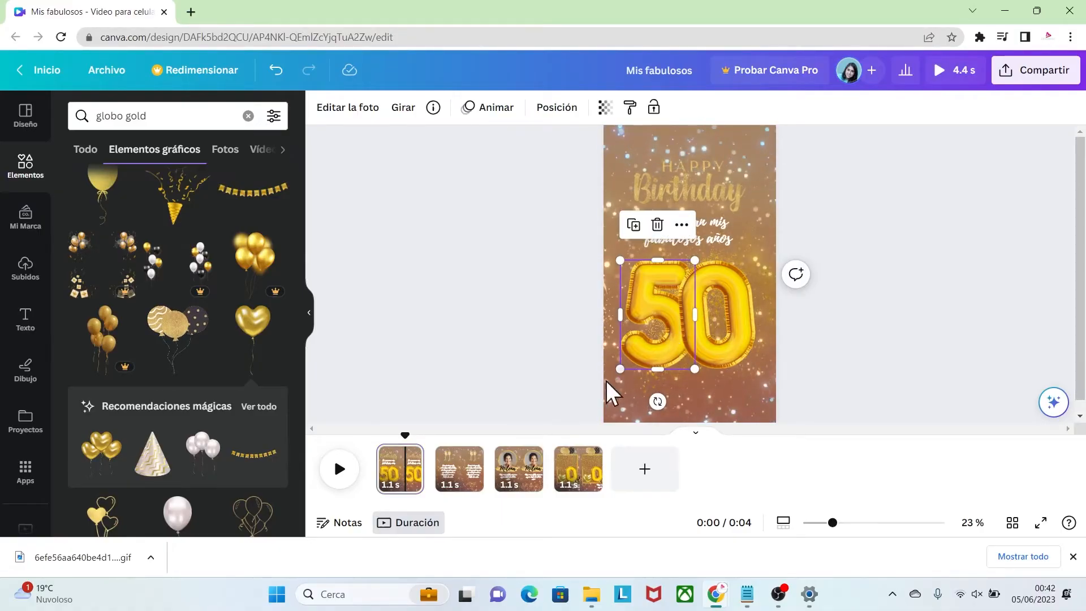
pyautogui.click(574, 477)
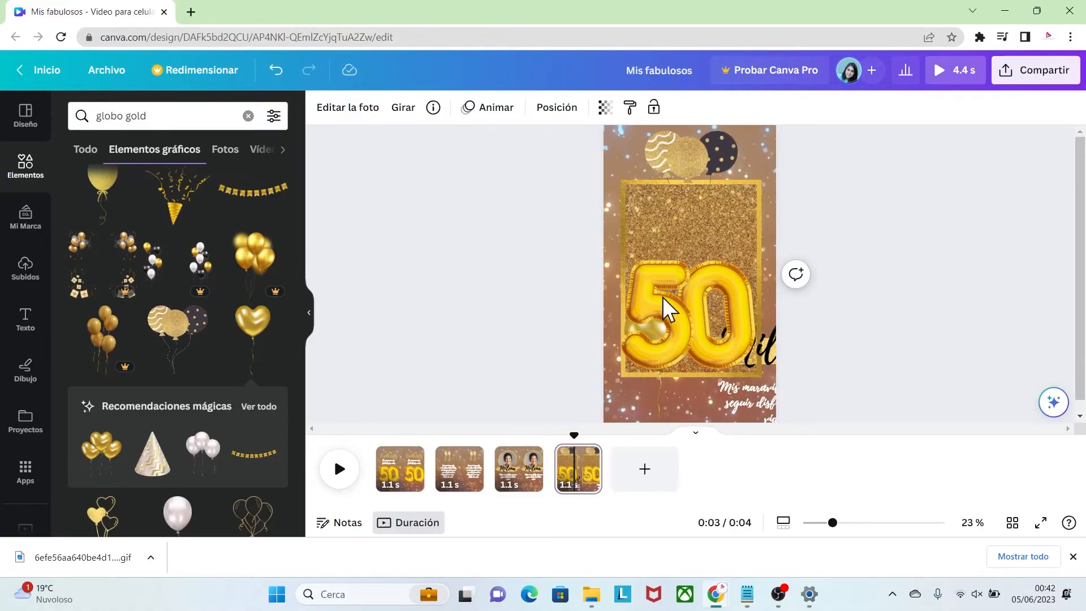
# Move the sparkle sticker on page one back over the 50 number balloons
pyautogui.click(403, 475)
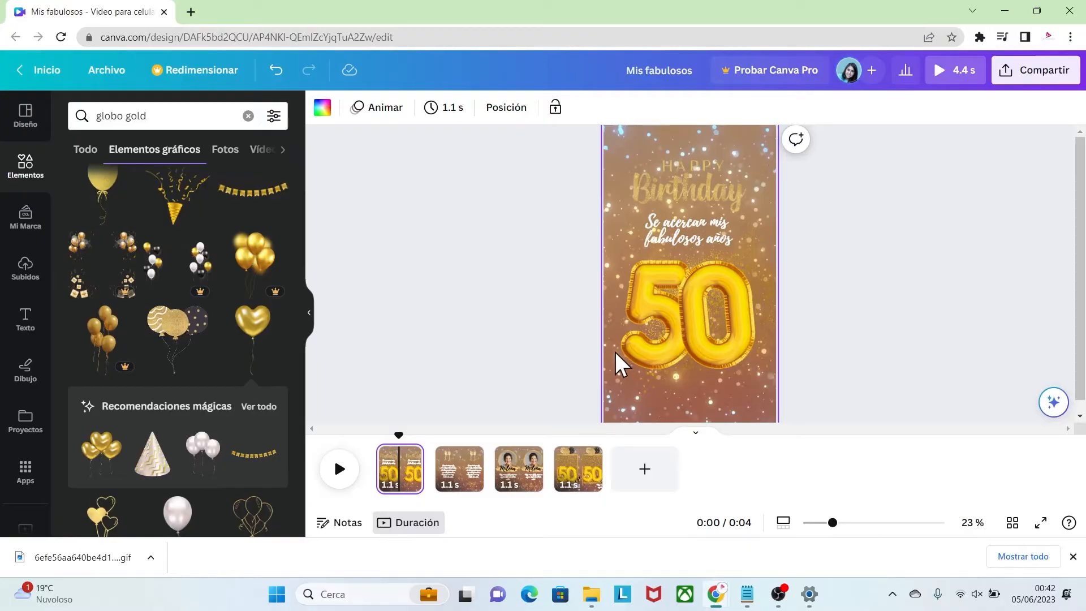
pyautogui.click(615, 352)
pyautogui.moveTo(623, 332); pyautogui.dragTo(758, 332)
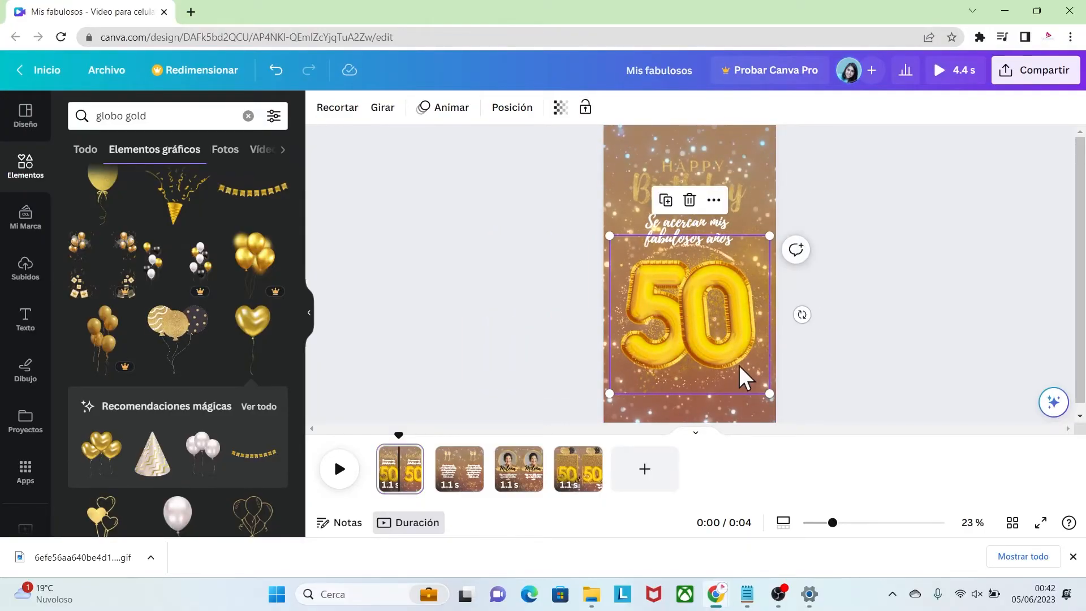
pyautogui.click(812, 376)
# On page four, shrink and tilt the 5 and 0 balloons and arrange them with the heart balloon over the border's top edge
pyautogui.click(585, 484)
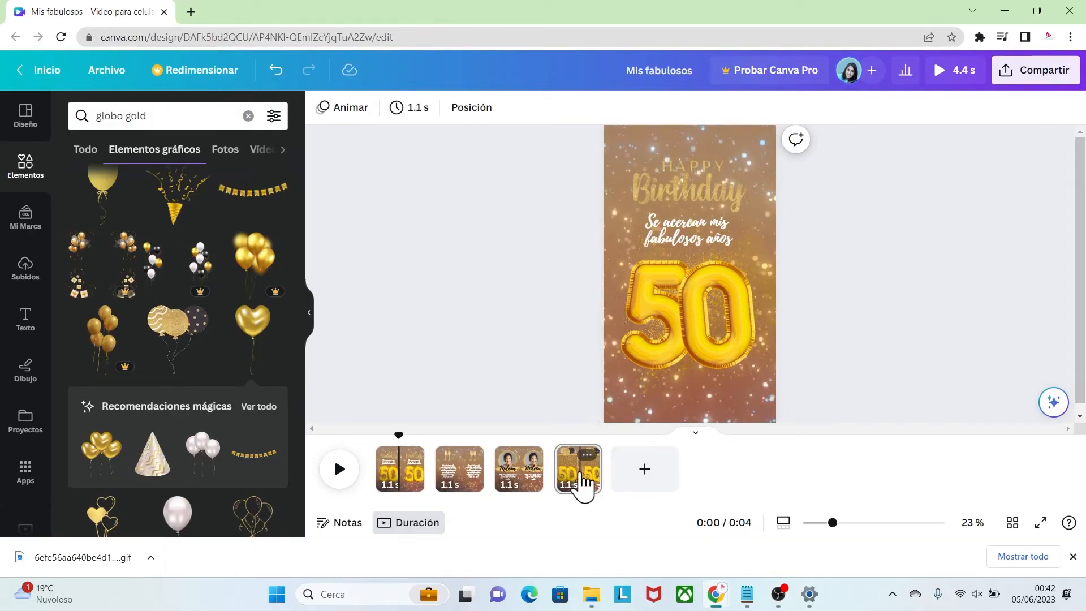
pyautogui.moveTo(661, 310); pyautogui.dragTo(670, 212)
pyautogui.moveTo(703, 271); pyautogui.dragTo(710, 159)
pyautogui.click(714, 317)
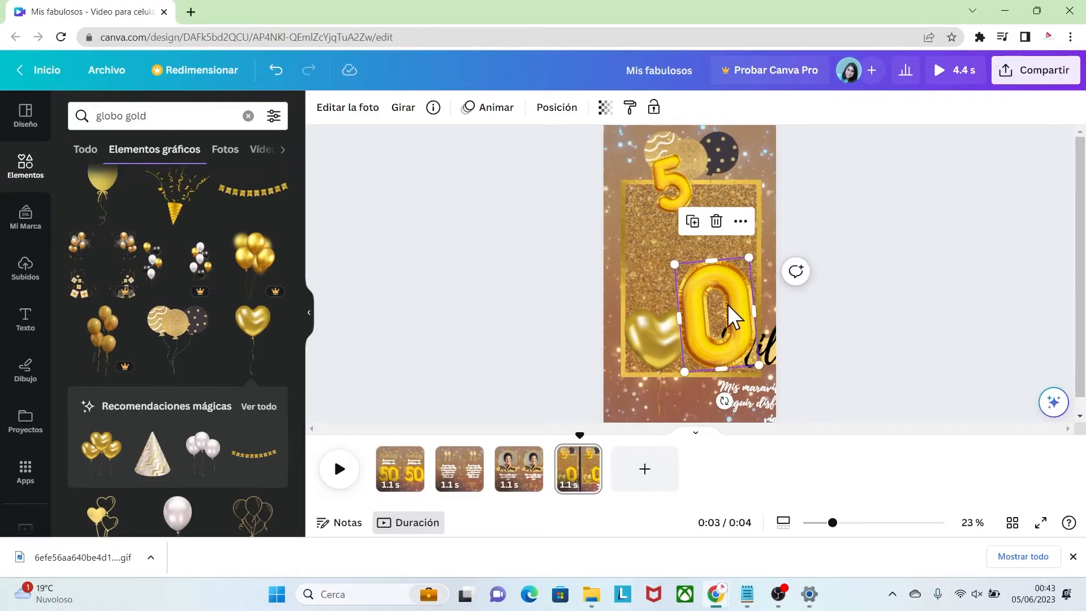
pyautogui.moveTo(714, 316); pyautogui.dragTo(715, 266)
pyautogui.moveTo(759, 315); pyautogui.dragTo(730, 268)
pyautogui.moveTo(716, 225); pyautogui.dragTo(677, 189)
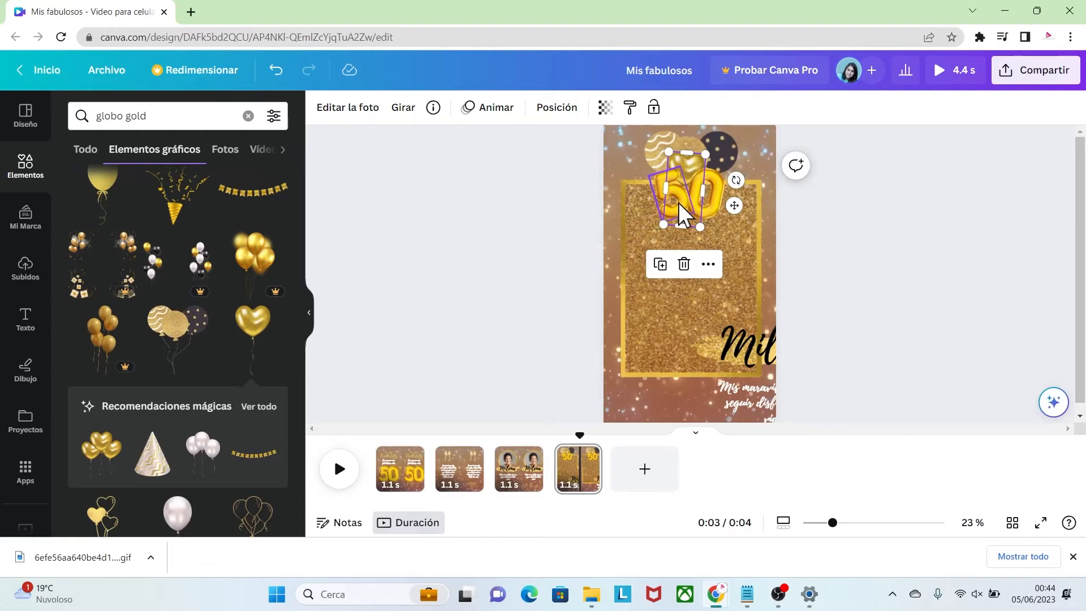
pyautogui.moveTo(680, 207); pyautogui.dragTo(667, 209)
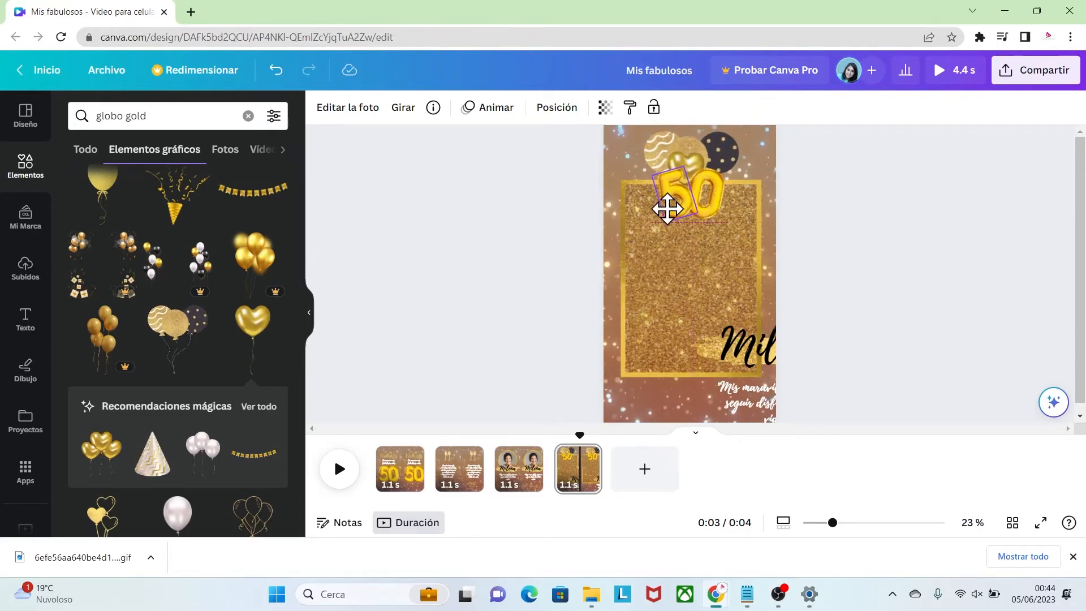
pyautogui.click(805, 297)
# Move the black name text and the gold brush stroke up over the glitter panel
pyautogui.moveTo(762, 347)
pyautogui.mouseDown()
pyautogui.moveTo(733, 264)
pyautogui.moveTo(666, 279)
pyautogui.mouseUp()
pyautogui.click(772, 354)
pyautogui.moveTo(771, 353)
pyautogui.mouseDown()
pyautogui.moveTo(747, 261)
pyautogui.moveTo(773, 246)
pyautogui.mouseUp()
# Display the page's layer list and move the gold brush stroke to the topmost layer
pyautogui.rightClick(774, 245)
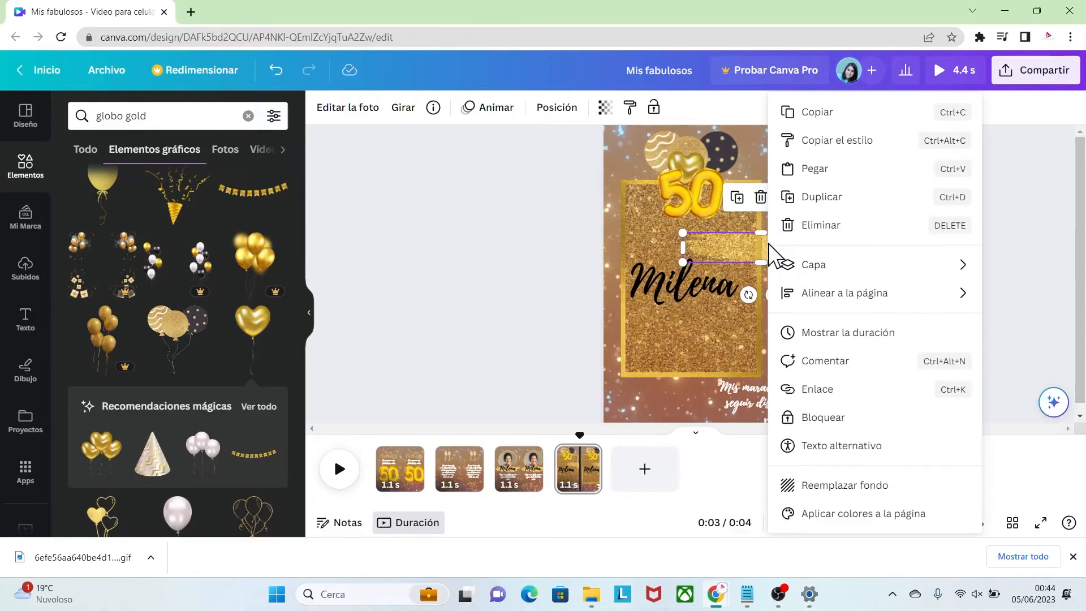
pyautogui.moveTo(792, 265)
pyautogui.click(645, 271)
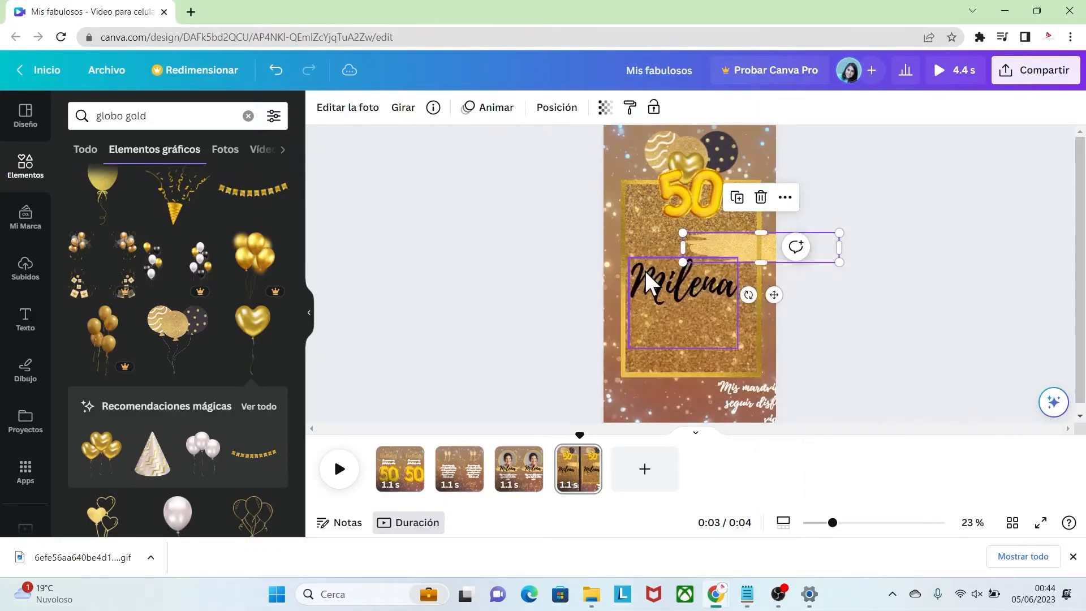
pyautogui.click(718, 253)
pyautogui.click(710, 282)
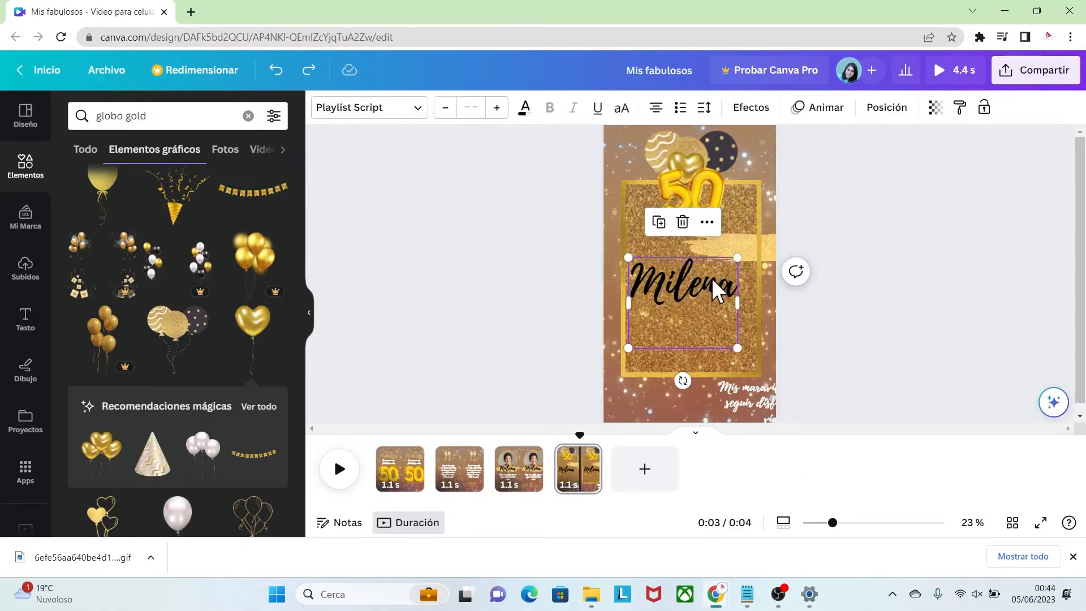
pyautogui.rightClick(712, 284)
pyautogui.moveTo(789, 336)
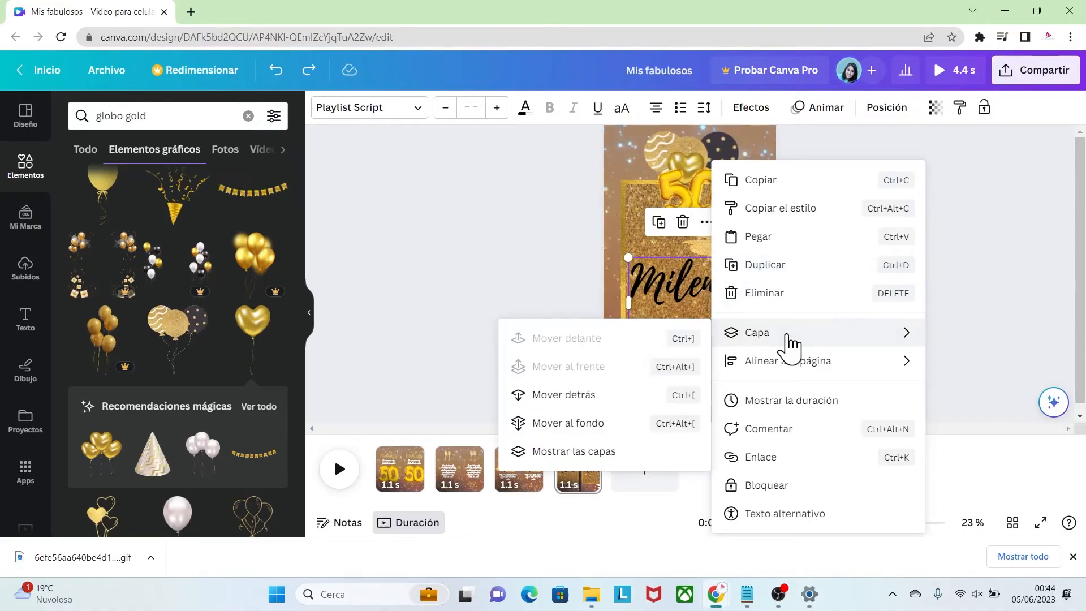
pyautogui.click(573, 455)
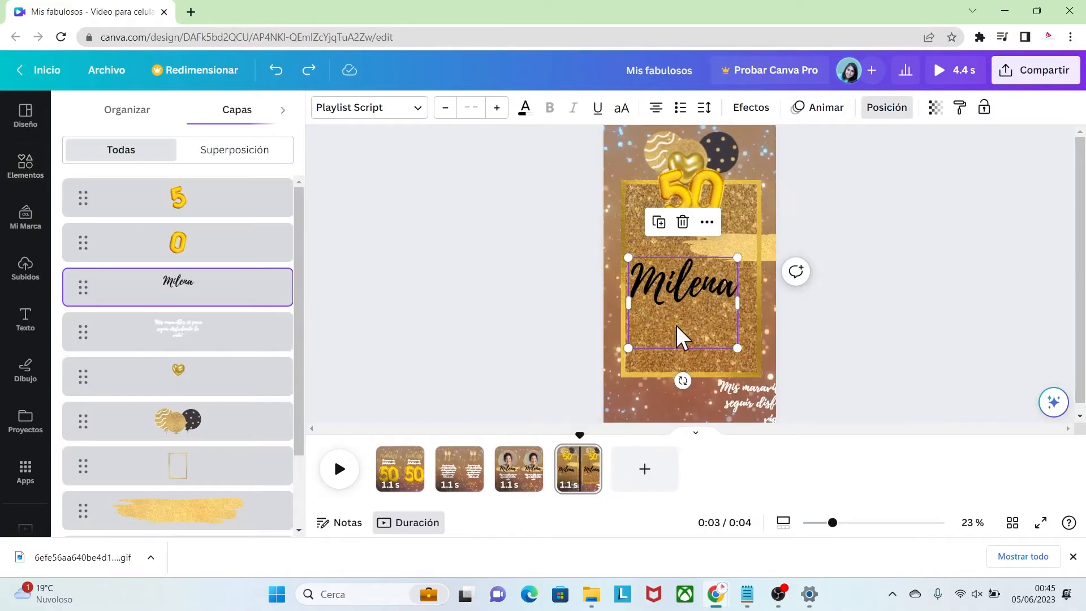
pyautogui.click(768, 249)
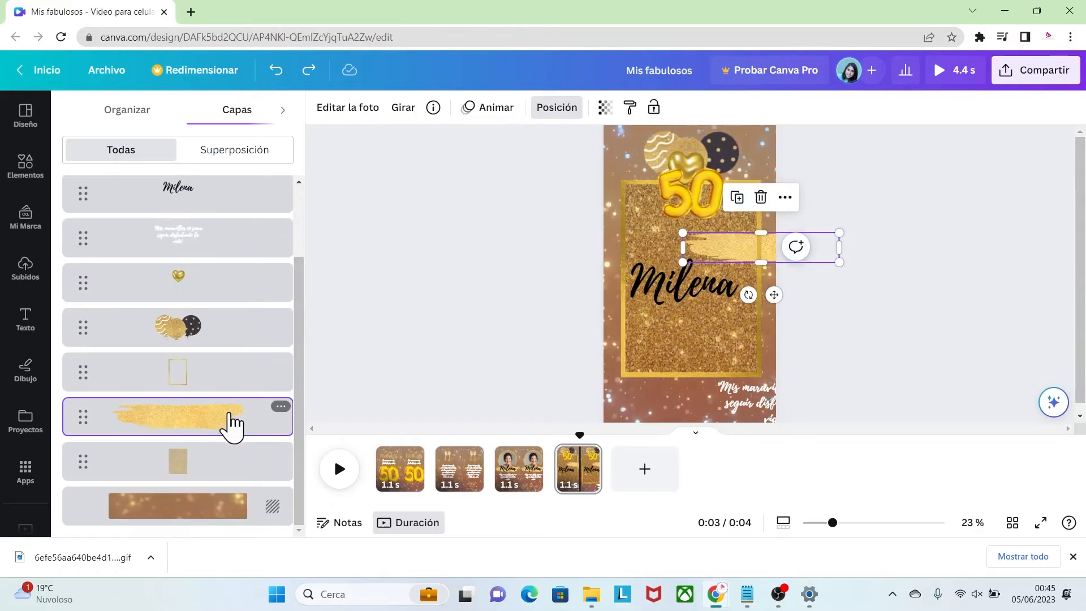
pyautogui.moveTo(235, 418)
pyautogui.mouseDown()
pyautogui.moveTo(223, 221)
pyautogui.moveTo(233, 192)
pyautogui.moveTo(243, 193)
pyautogui.mouseUp()
# Shrink the gold brush stroke and centre it just below the 50 balloons
pyautogui.moveTo(742, 262); pyautogui.dragTo(671, 229)
pyautogui.moveTo(771, 237); pyautogui.dragTo(705, 225)
pyautogui.moveTo(682, 217); pyautogui.dragTo(708, 218)
# Bring the name text to the topmost layer, shrink it and centre it over the gold brush stroke
pyautogui.click(192, 335)
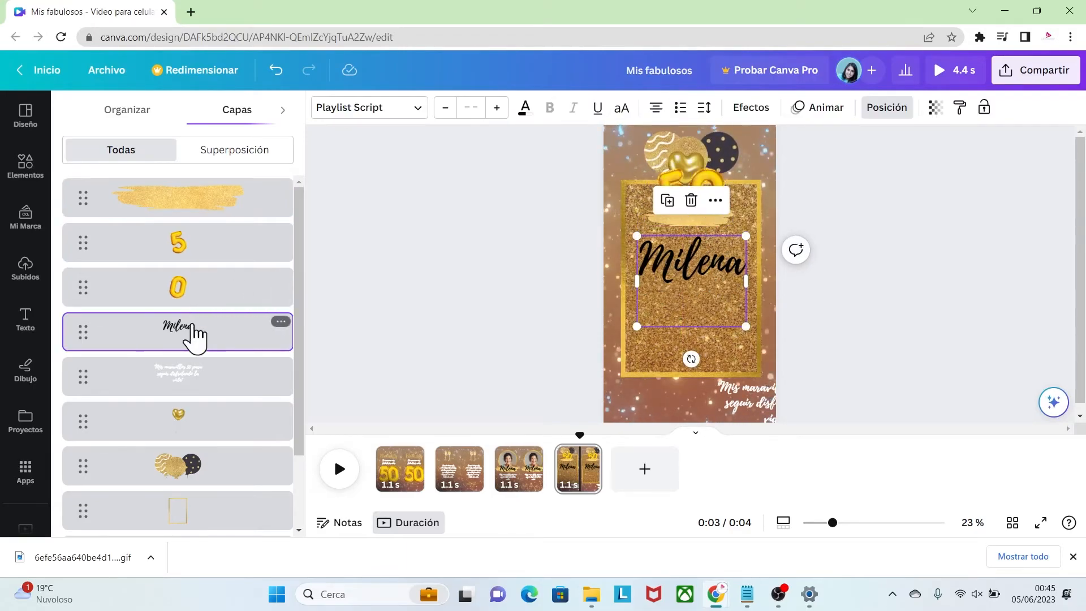
pyautogui.moveTo(211, 333); pyautogui.dragTo(213, 195)
pyautogui.moveTo(703, 281); pyautogui.dragTo(705, 239)
pyautogui.moveTo(747, 285); pyautogui.dragTo(715, 258)
pyautogui.moveTo(673, 221); pyautogui.dragTo(685, 225)
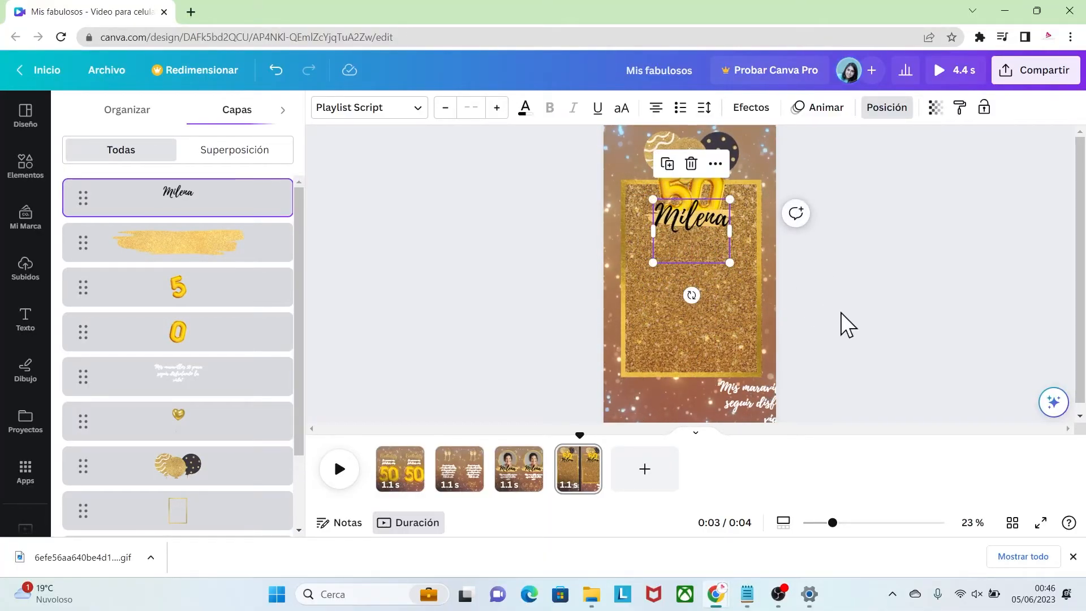
# Move the white message text inside the glitter panel, below the name
pyautogui.click(840, 312)
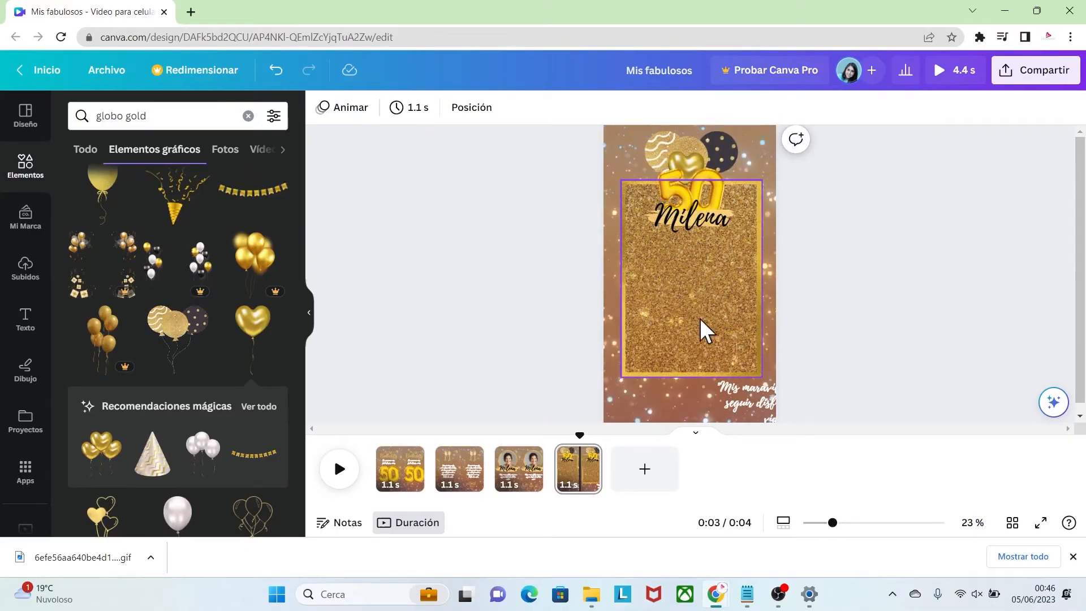
pyautogui.click(738, 388)
pyautogui.moveTo(741, 391); pyautogui.dragTo(662, 264)
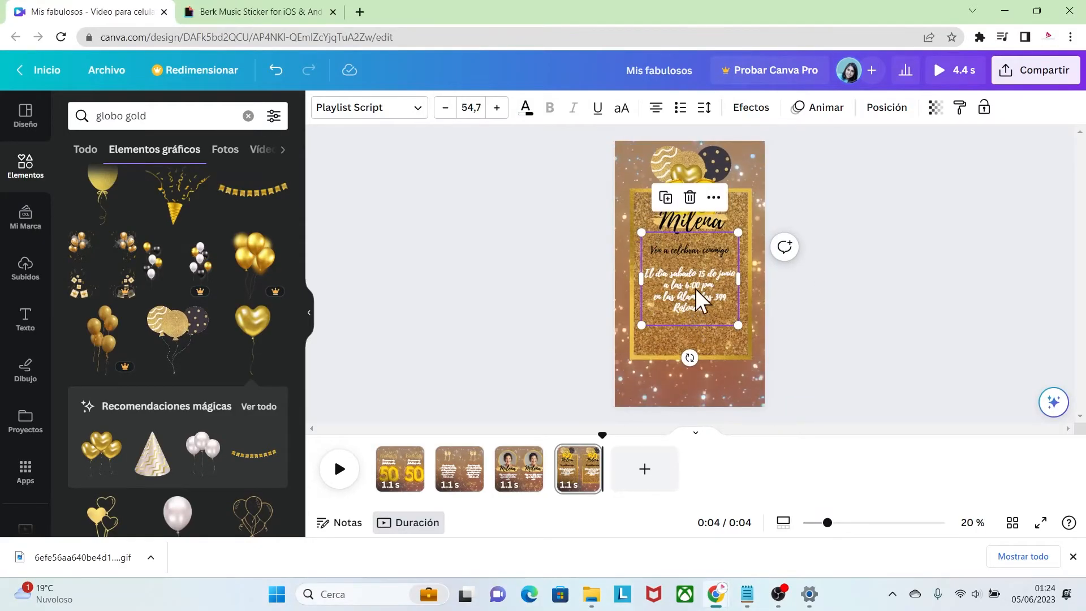
pyautogui.click(772, 313)
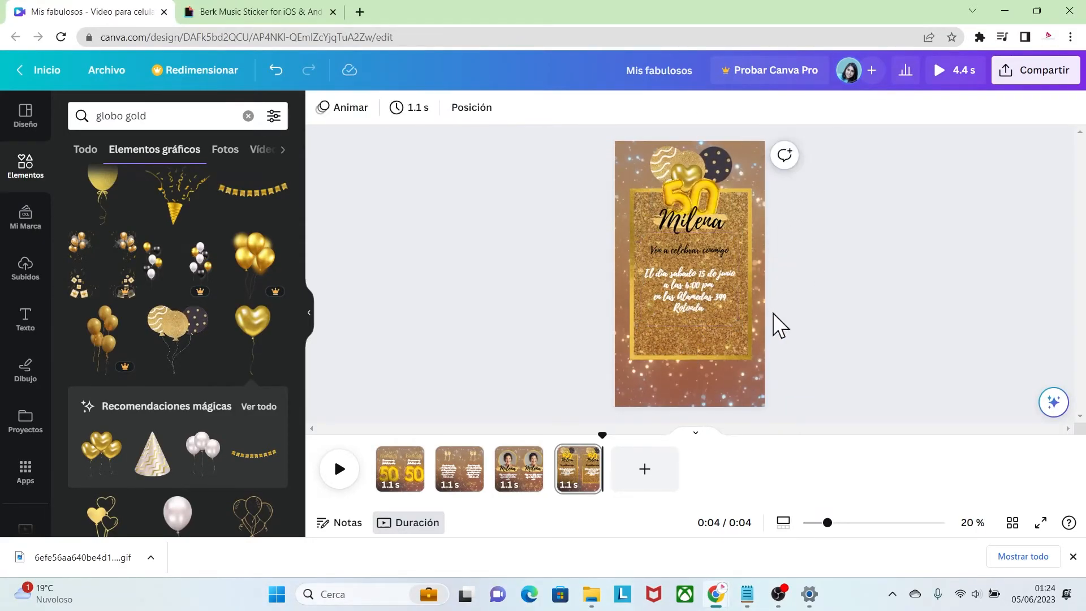
# Duplicate the gold heart balloon twice, placing tilted copies at the panel's lower-left corner and the page's lower-right corner
pyautogui.click(690, 176)
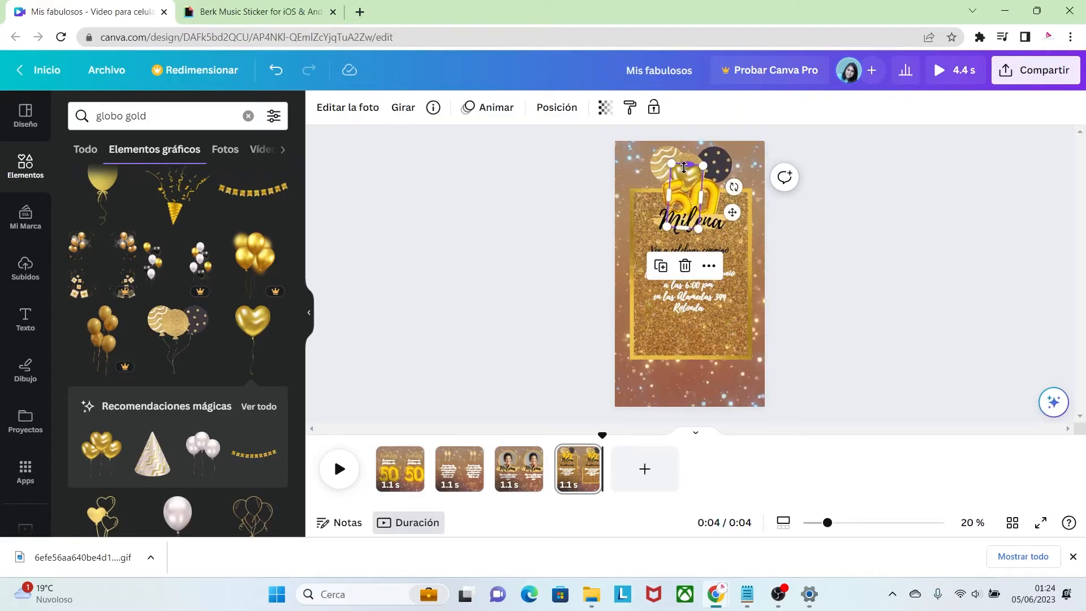
pyautogui.moveTo(688, 192); pyautogui.dragTo(659, 342)
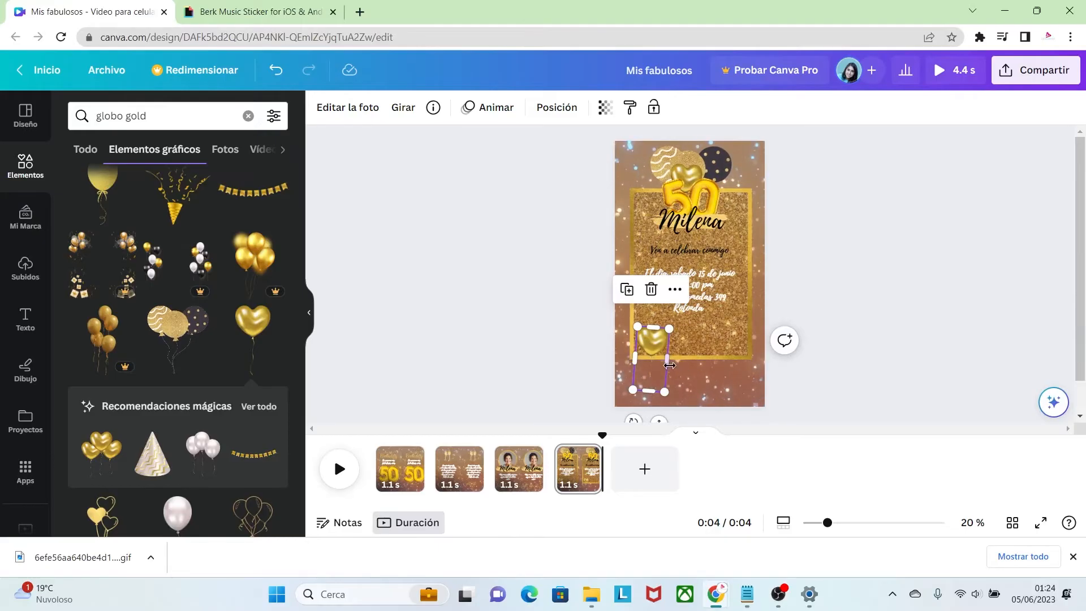
pyautogui.moveTo(636, 421); pyautogui.dragTo(680, 394)
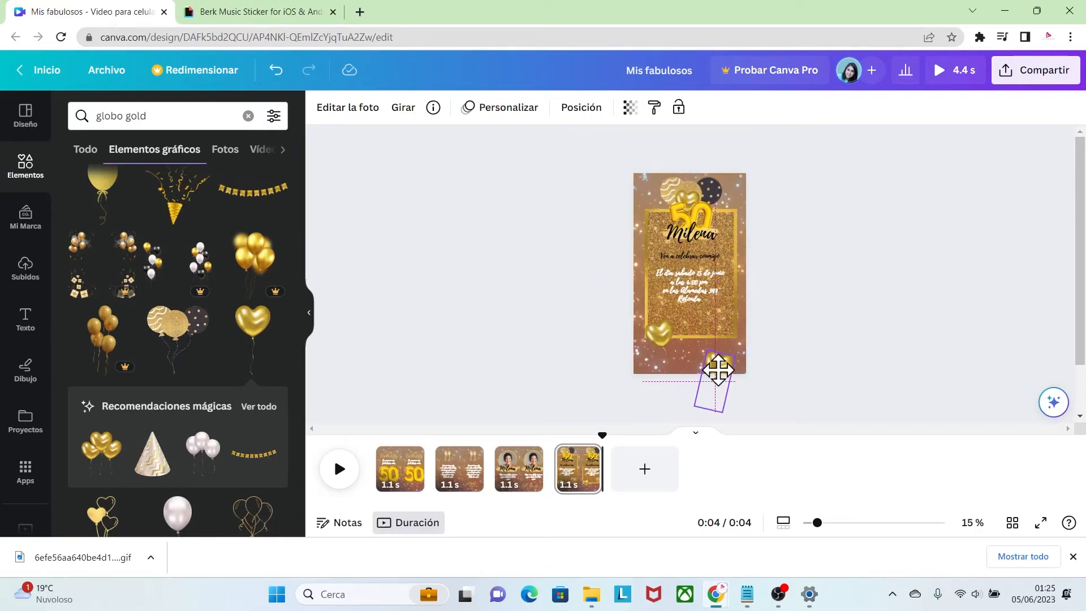
pyautogui.moveTo(718, 370); pyautogui.dragTo(719, 368)
pyautogui.click(825, 350)
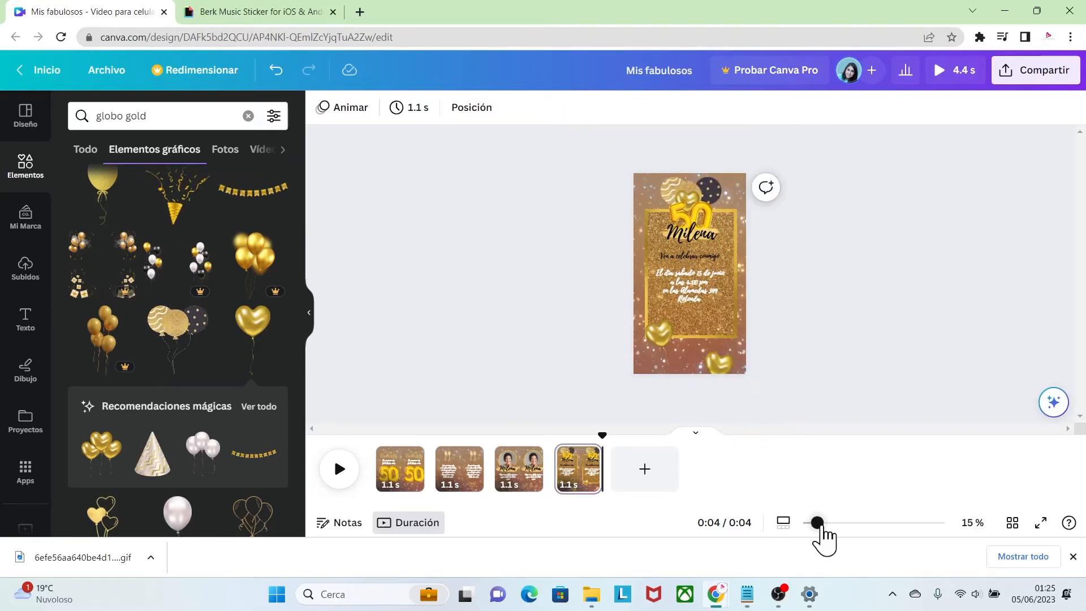
# Add the uploaded GIF of two women with sparklers to the fourth page and move it to the page's lower edge
pyautogui.moveTo(817, 522); pyautogui.dragTo(834, 523)
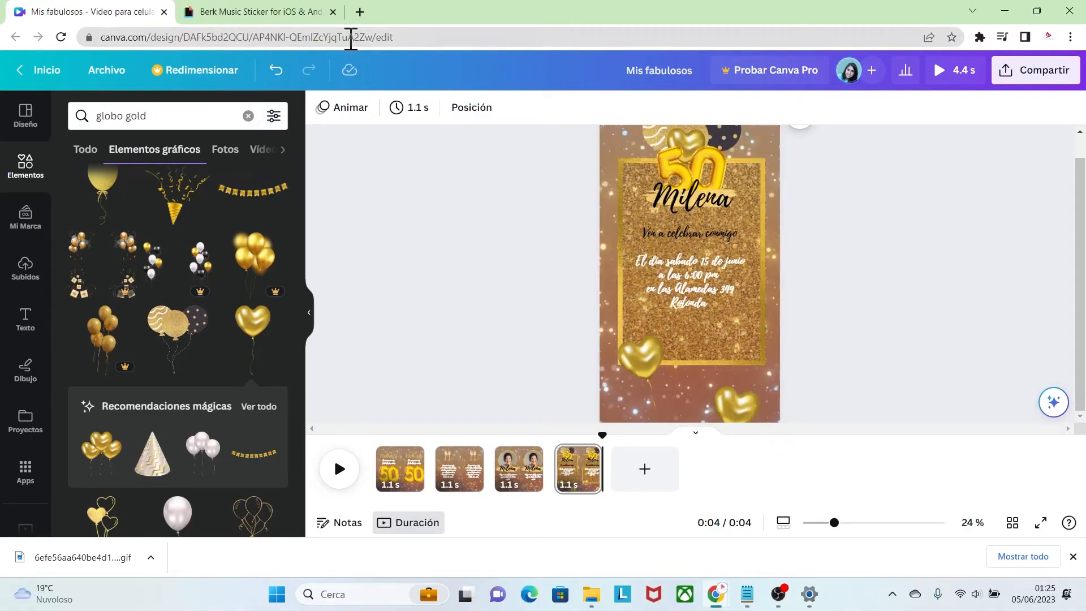
pyautogui.click(295, 12)
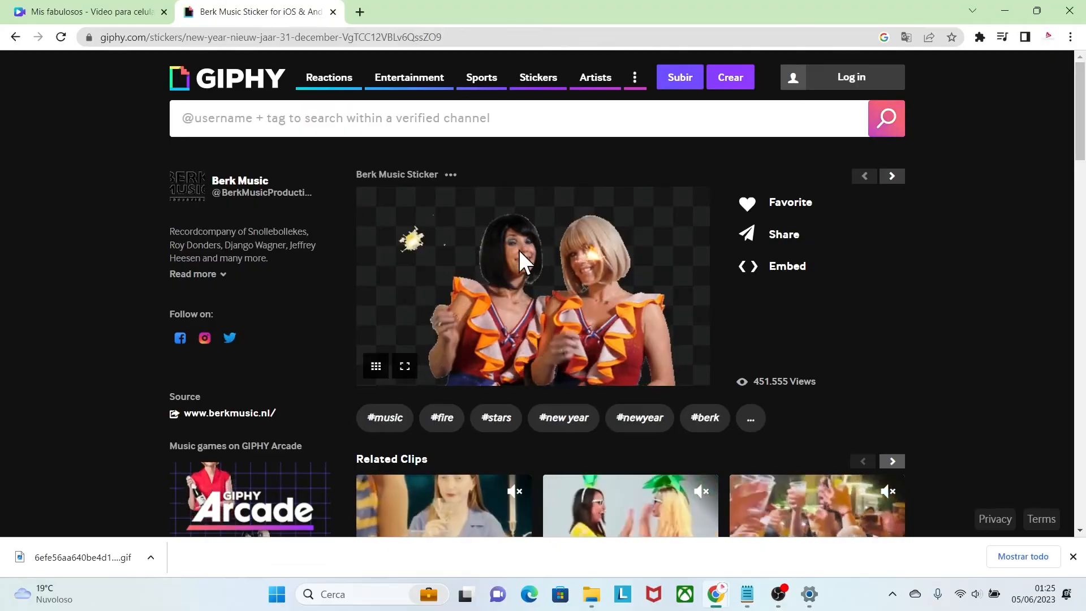
pyautogui.click(128, 9)
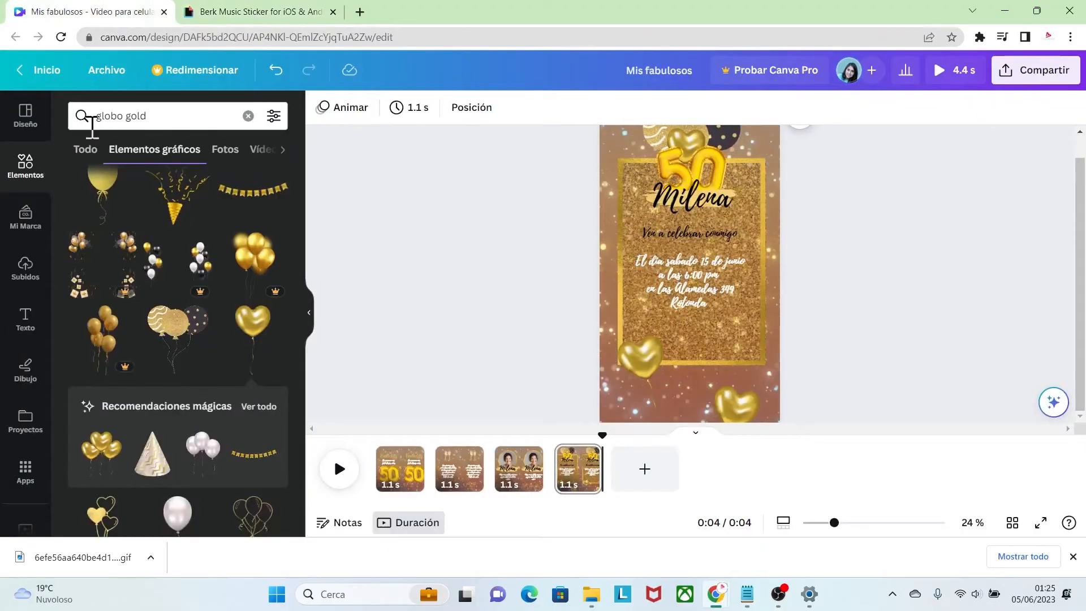
pyautogui.click(25, 268)
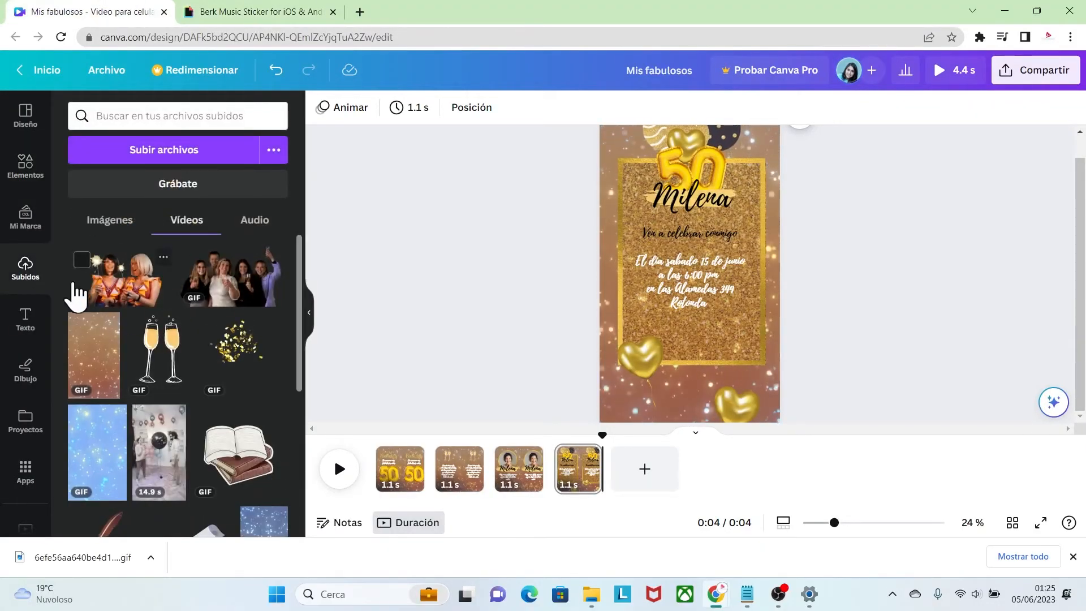
pyautogui.click(124, 291)
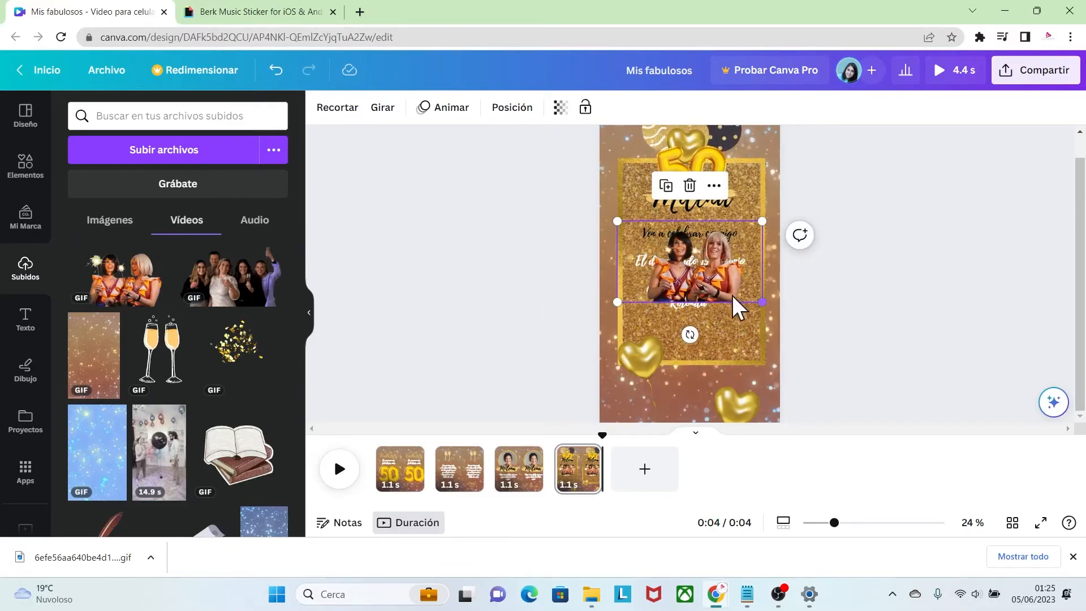
pyautogui.moveTo(728, 281); pyautogui.dragTo(712, 400)
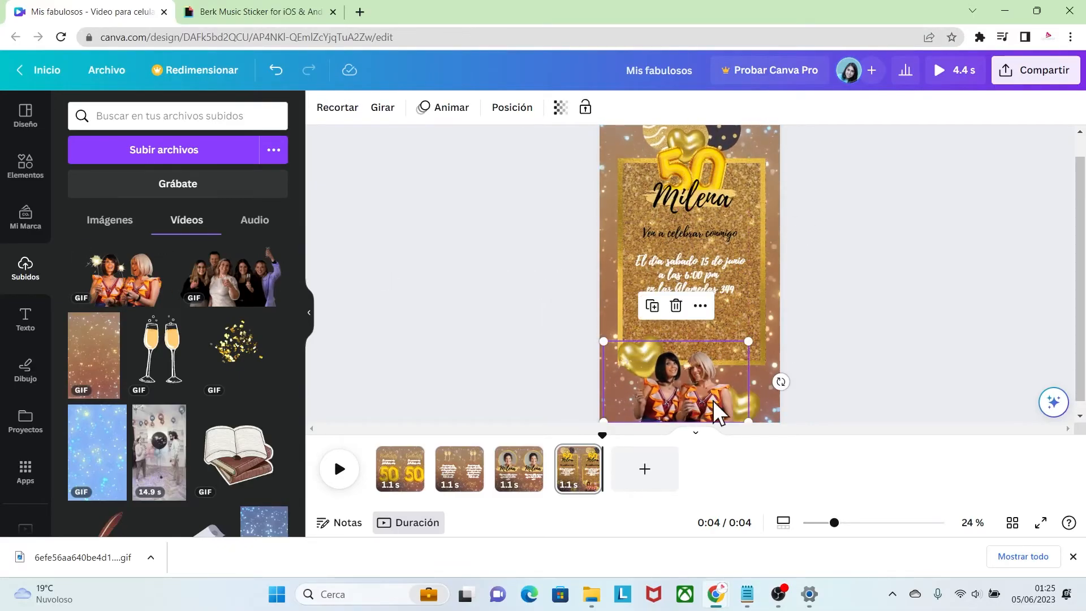
# Enlarge the GIF of the two women slightly beyond the page width and align it with the fourth page's bottom edge
pyautogui.moveTo(748, 341); pyautogui.dragTo(778, 320)
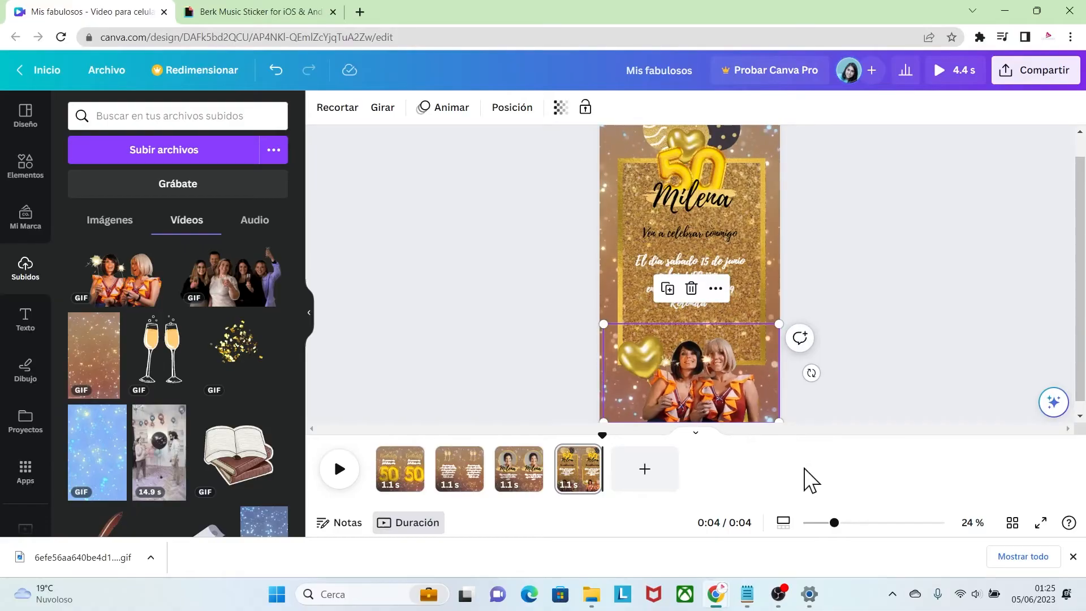
pyautogui.moveTo(834, 522); pyautogui.dragTo(826, 522)
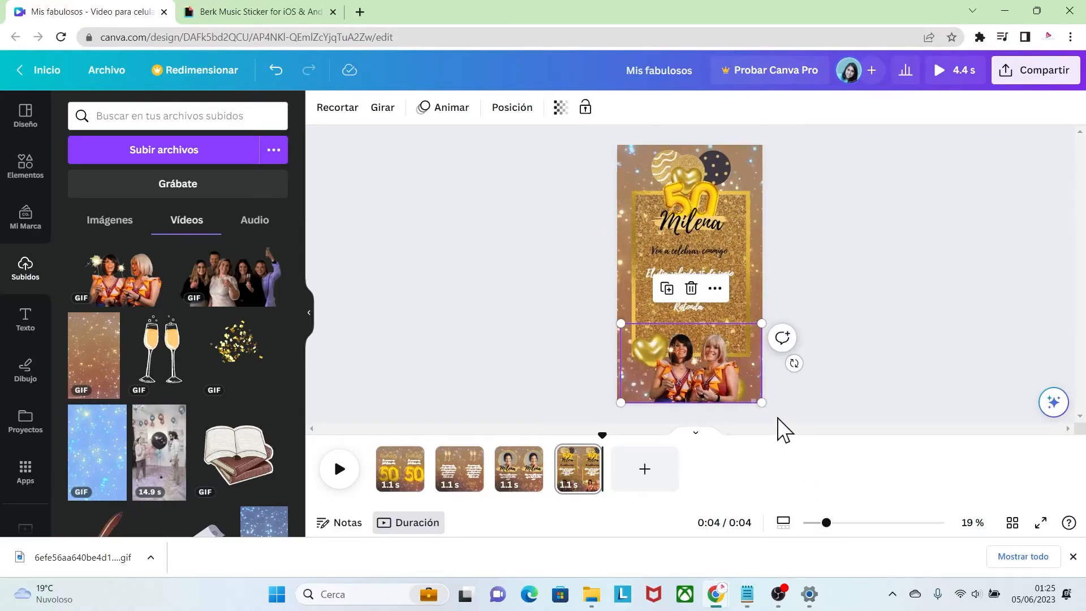
pyautogui.moveTo(762, 323); pyautogui.dragTo(771, 317)
pyautogui.moveTo(731, 376); pyautogui.dragTo(729, 371)
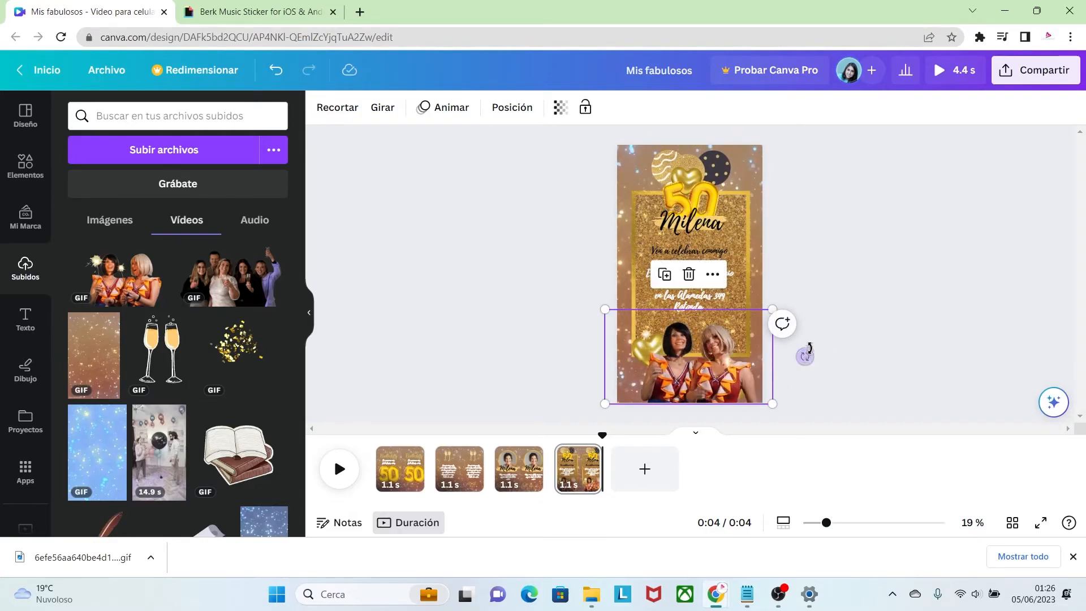
pyautogui.click(846, 324)
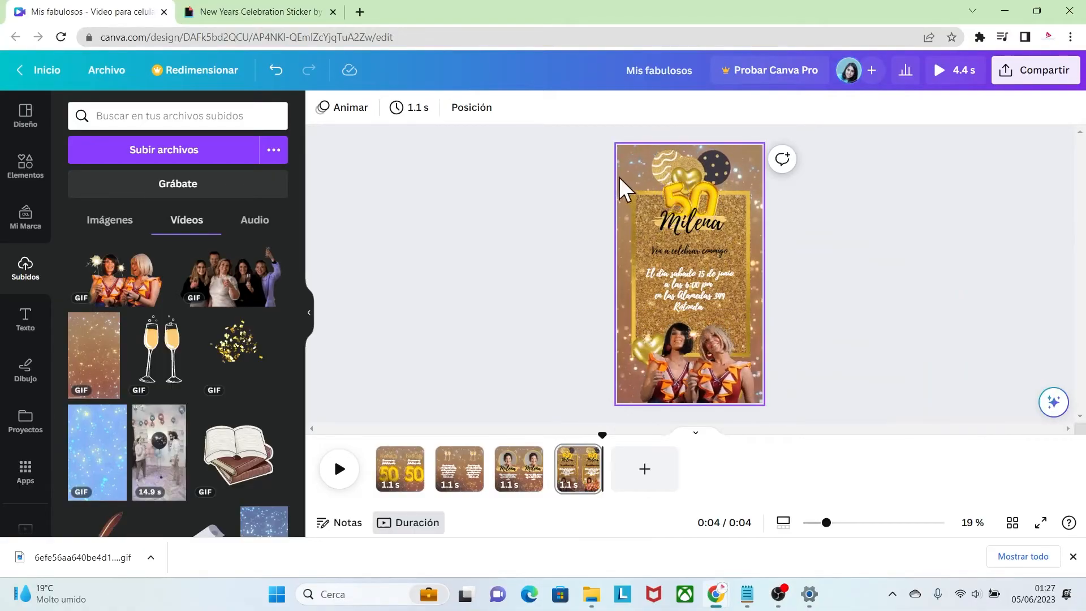
# Add the uploaded gold confetti GIF to the fourth page and position it over the page's upper-right area
pyautogui.click(294, 14)
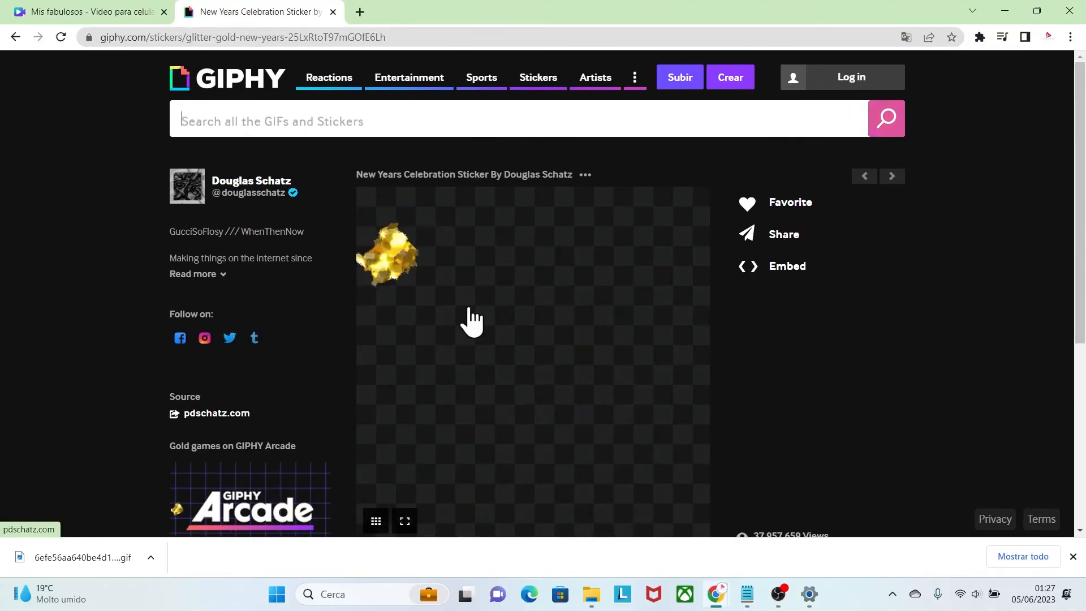
pyautogui.click(106, 8)
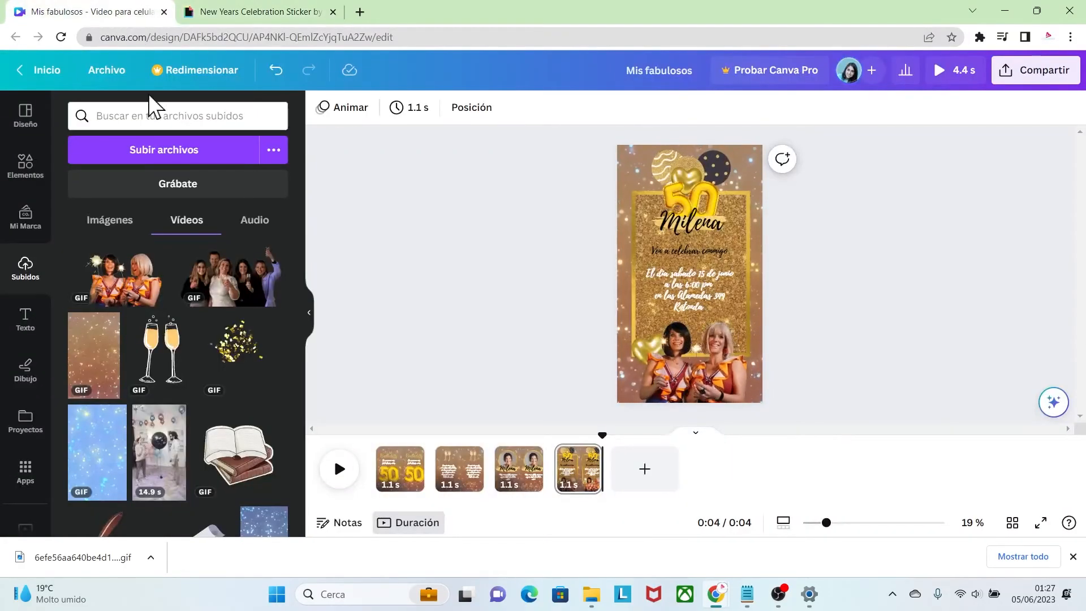
pyautogui.click(243, 358)
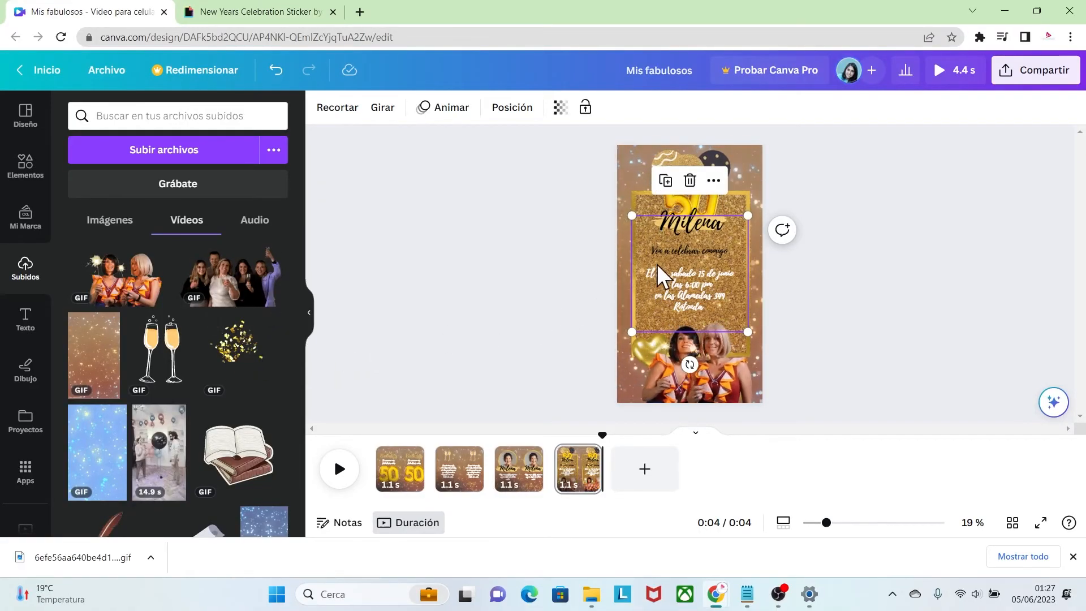
pyautogui.moveTo(650, 235); pyautogui.dragTo(612, 126)
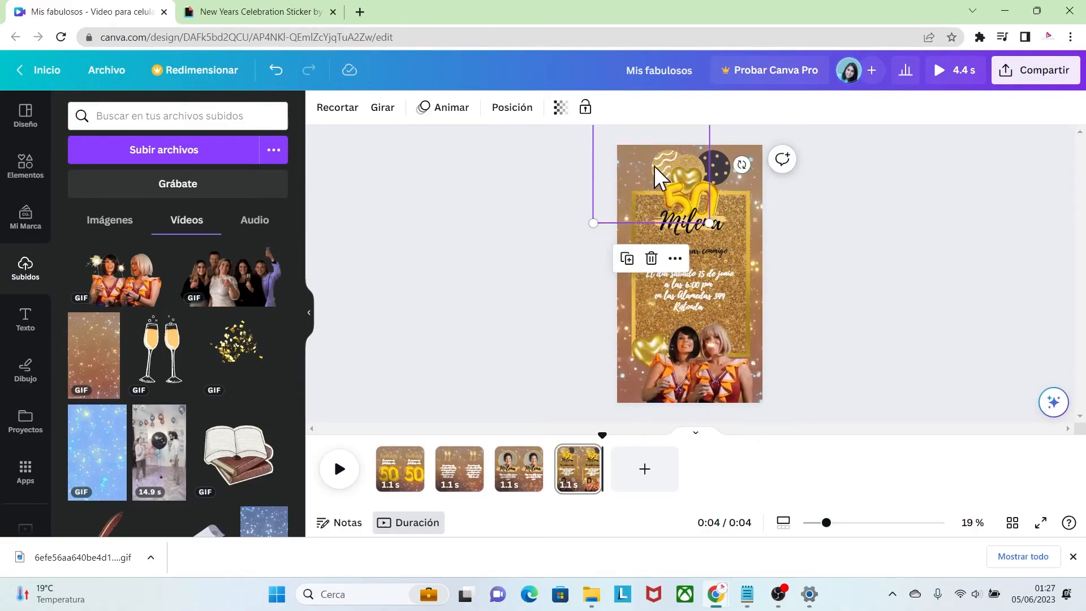
pyautogui.moveTo(681, 184); pyautogui.dragTo(745, 199)
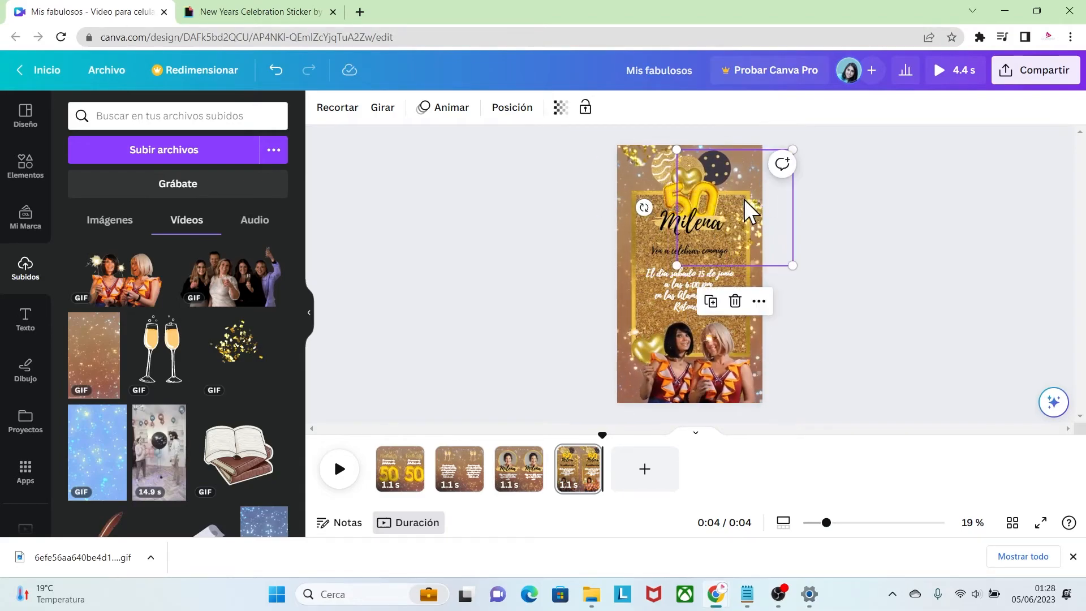
pyautogui.click(839, 266)
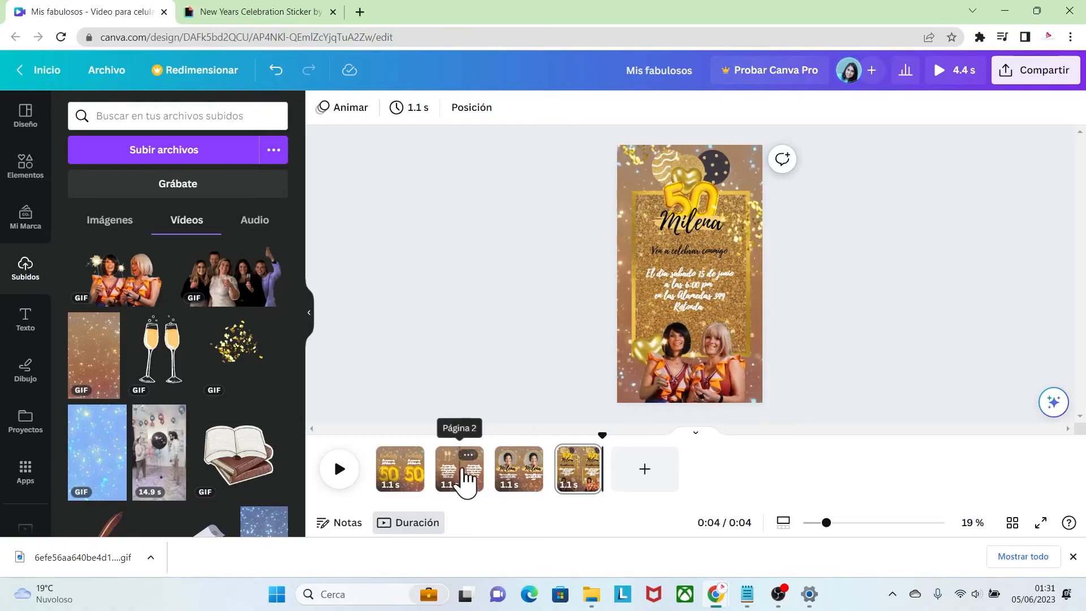
# Duplicate the second page and move the copy to the end of the video as the fifth page
pyautogui.click(469, 456)
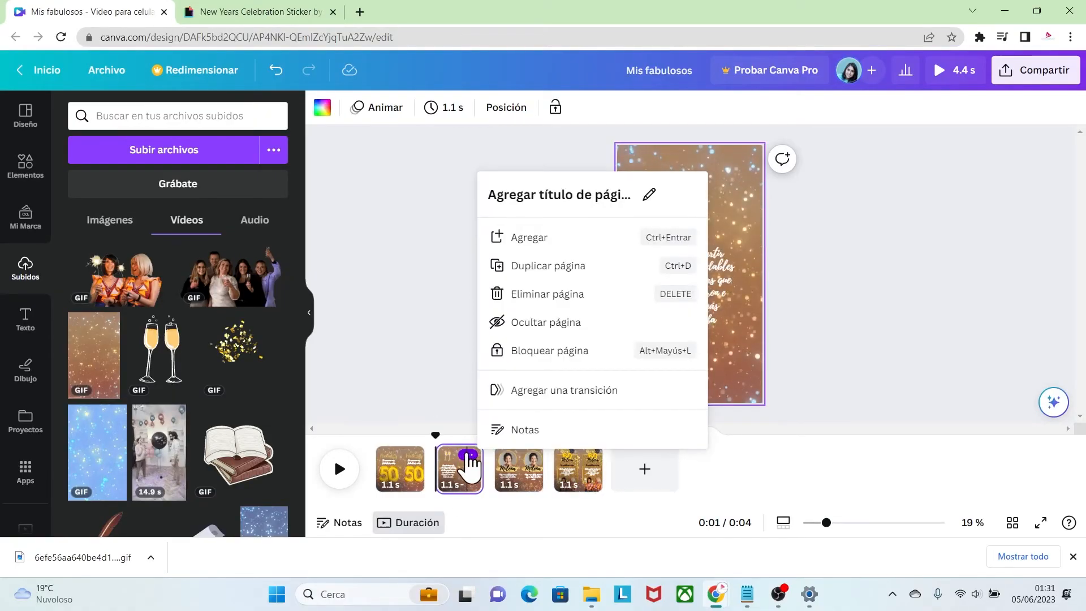
pyautogui.click(550, 267)
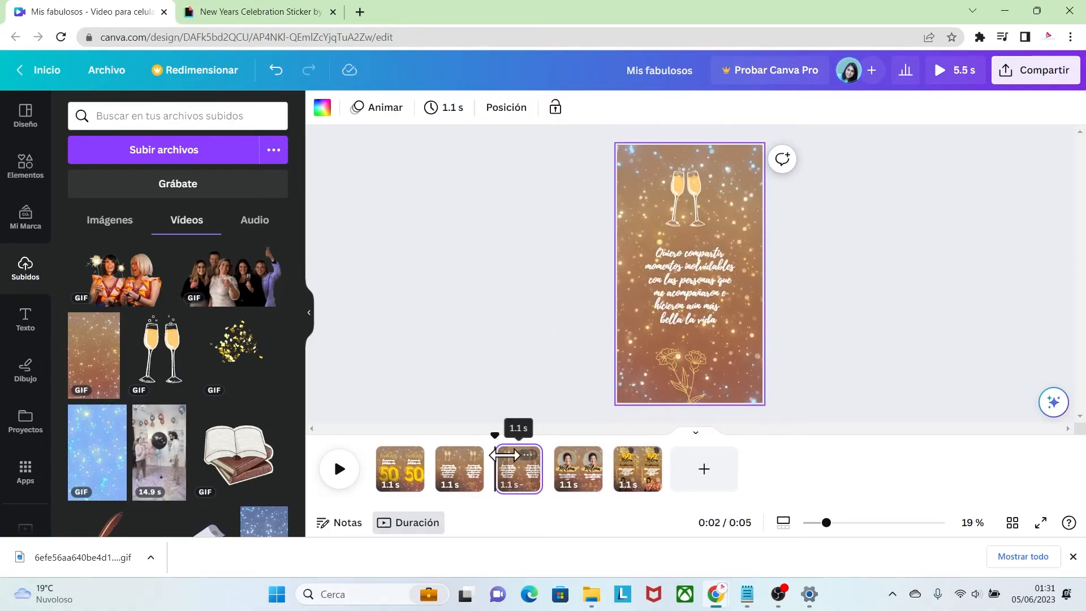
pyautogui.moveTo(523, 487); pyautogui.dragTo(614, 485)
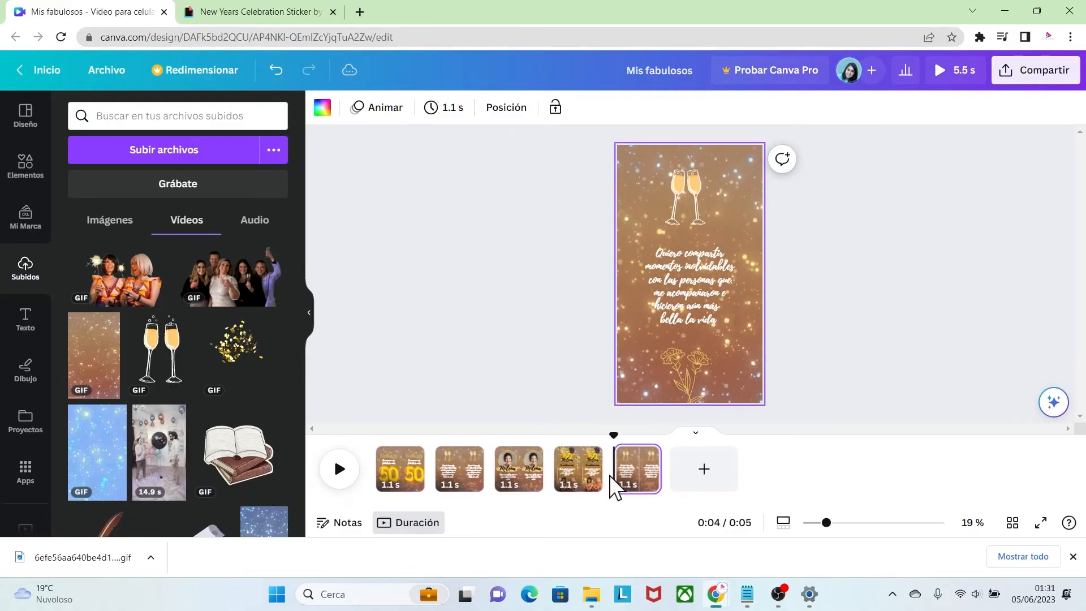
# Delete the gold flower drawing from the fifth page and replace its message with "¡Te espero para divertirnos y vivir una tarde inolvidable!"
pyautogui.click(643, 476)
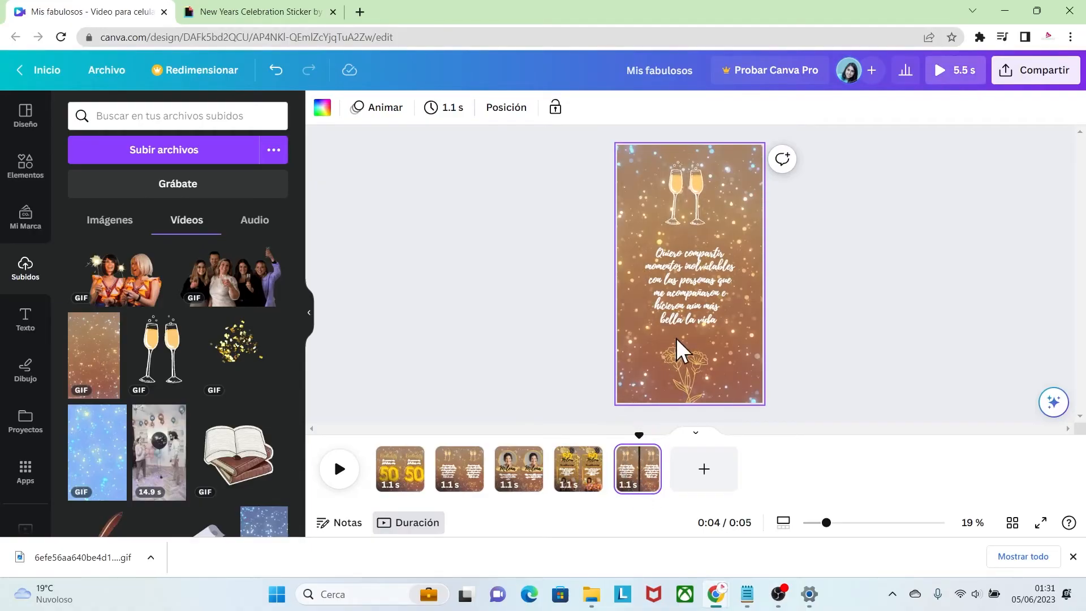
pyautogui.click(680, 372)
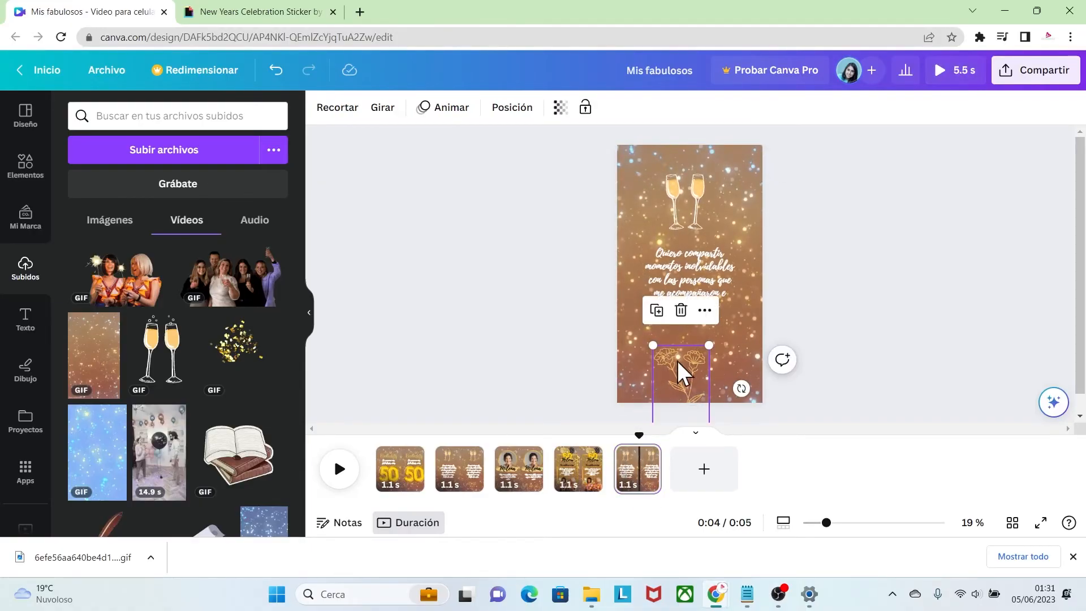
pyautogui.press('Delete')
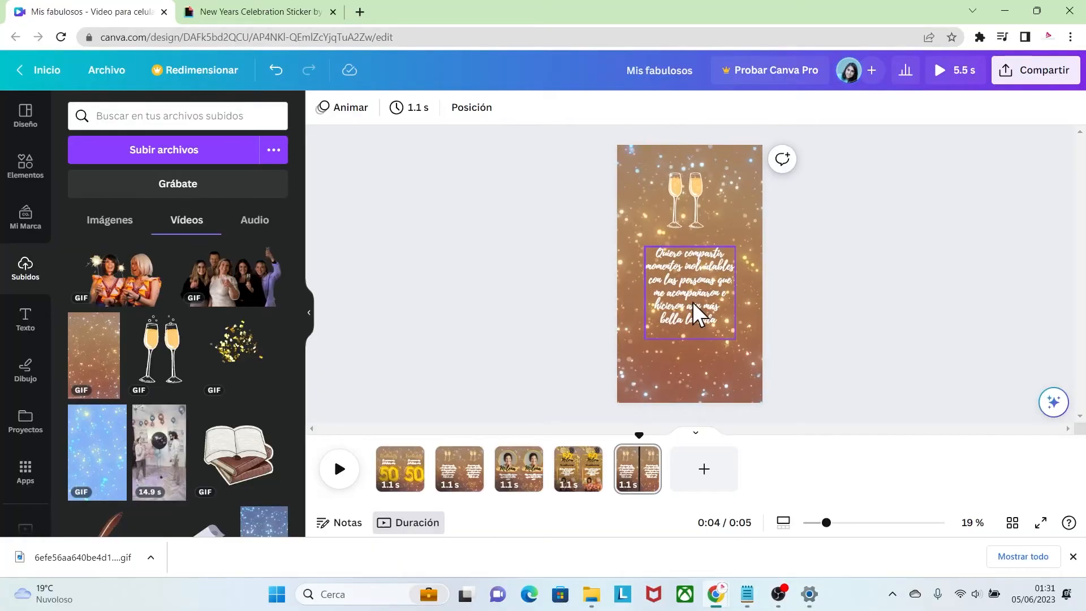
pyautogui.click(686, 288)
pyautogui.moveTo(687, 287); pyautogui.dragTo(684, 274)
pyautogui.click(690, 375)
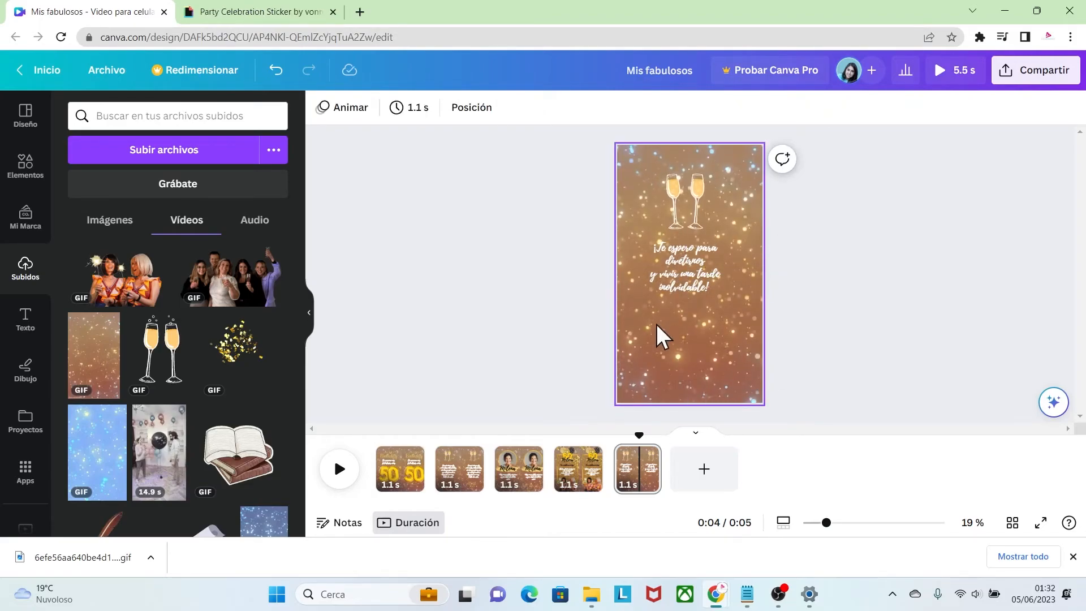
# Add the uploaded GIF of the toasting group to the fifth page, enlarged beyond the page width along the bottom edge
pyautogui.click(252, 14)
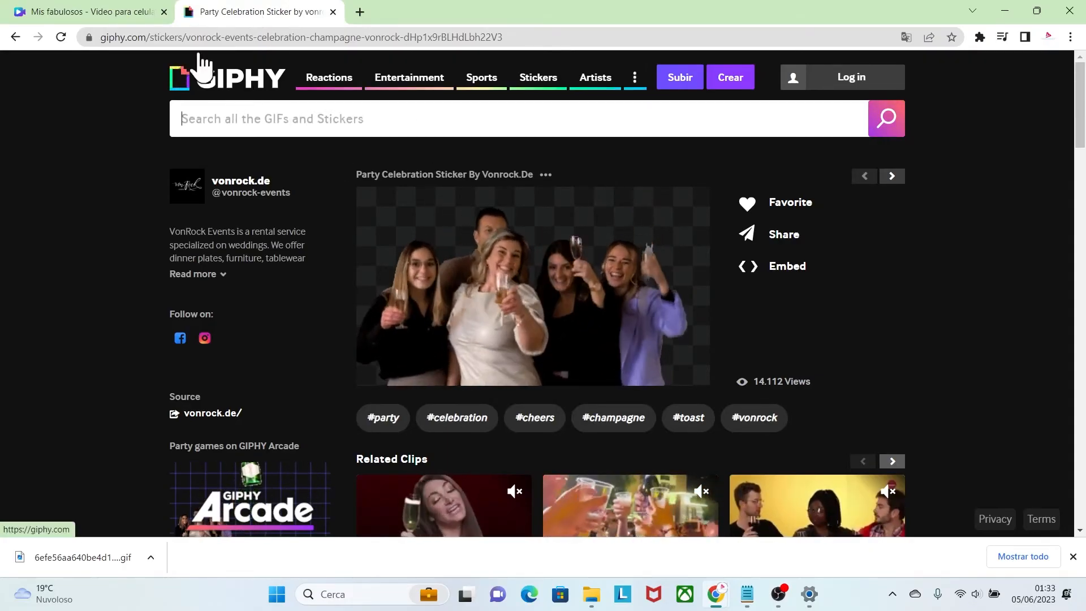
pyautogui.click(119, 13)
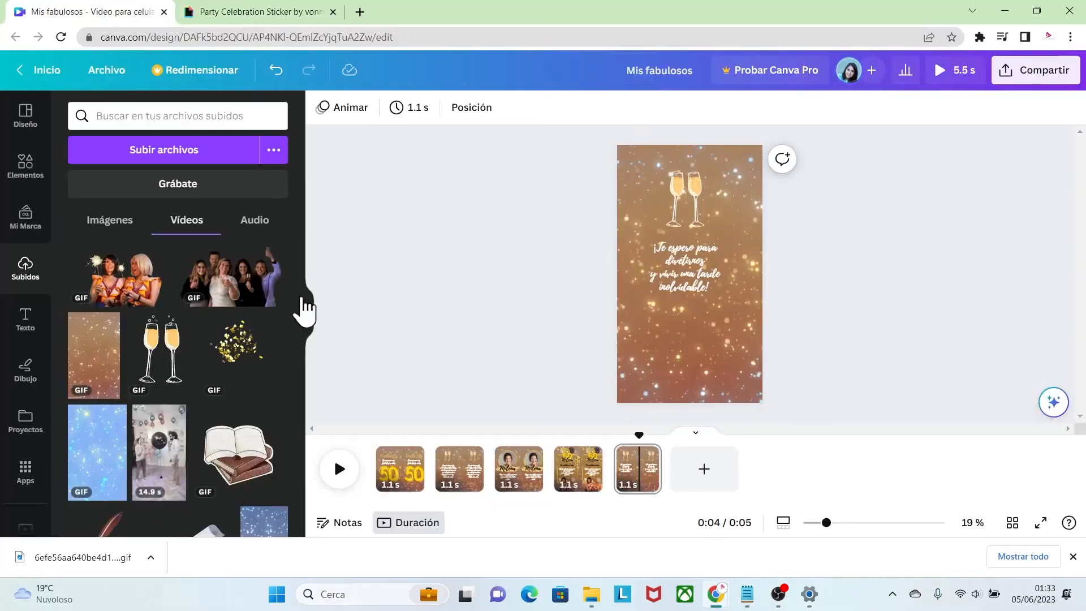
pyautogui.click(235, 292)
pyautogui.moveTo(672, 280); pyautogui.dragTo(650, 375)
pyautogui.moveTo(730, 332); pyautogui.dragTo(796, 300)
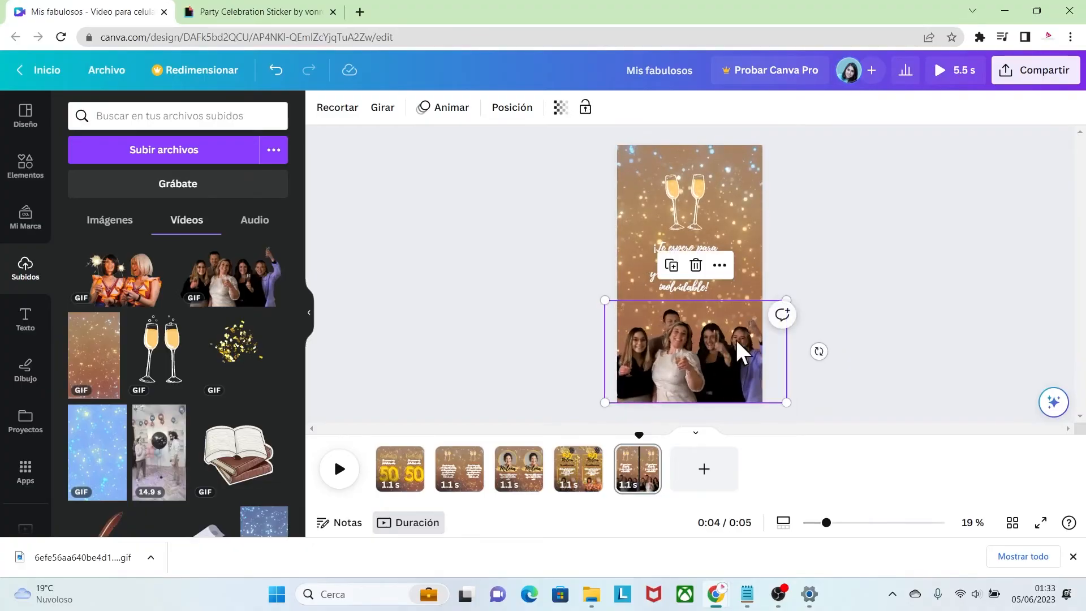
pyautogui.click(832, 348)
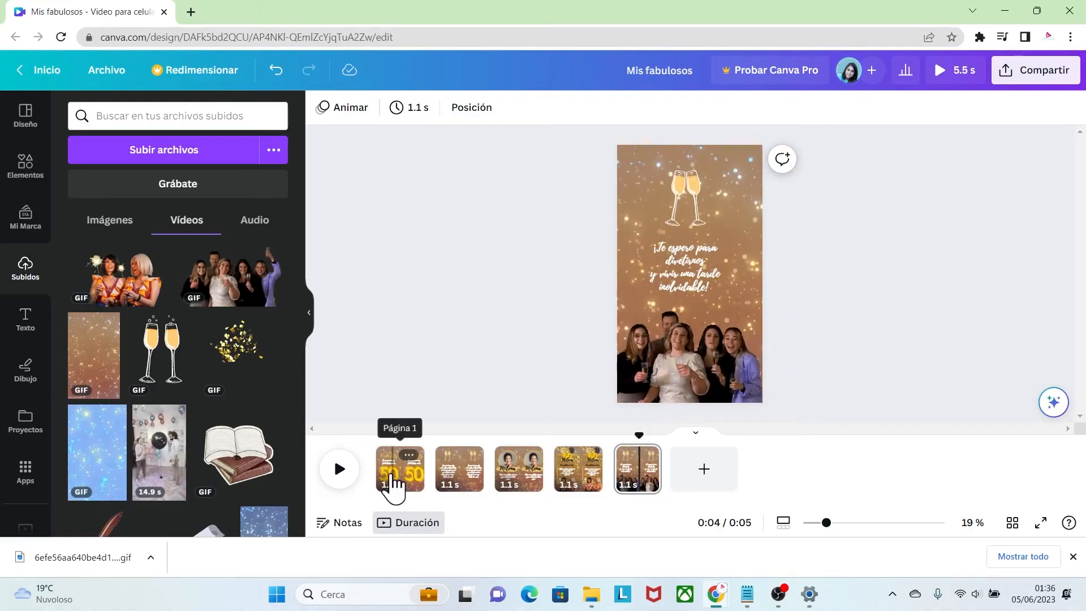
# Apply the Divertida page animation to the first page
pyautogui.click(403, 479)
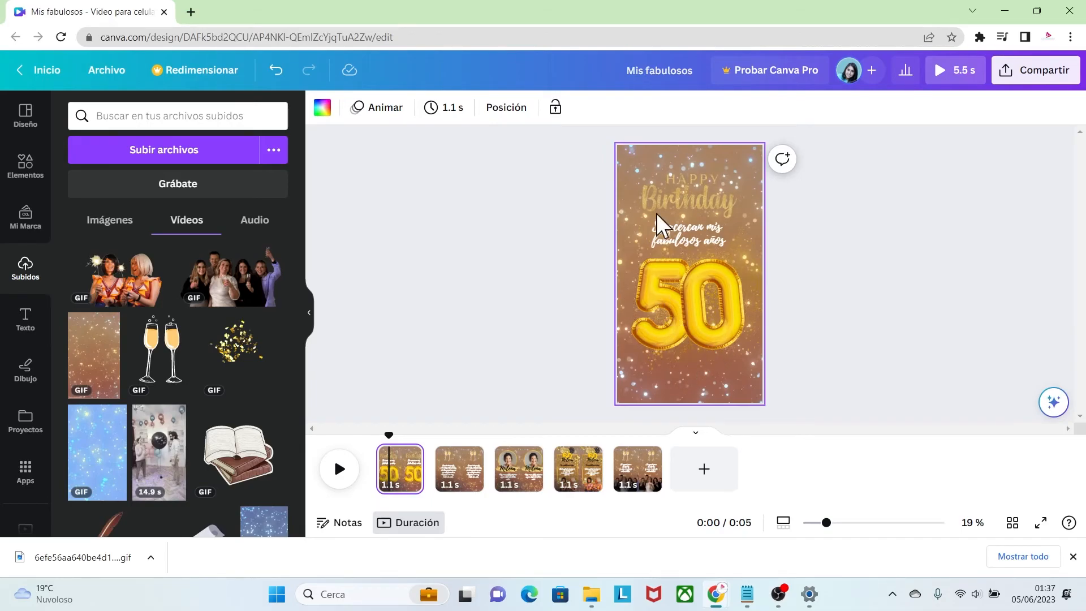
pyautogui.click(381, 113)
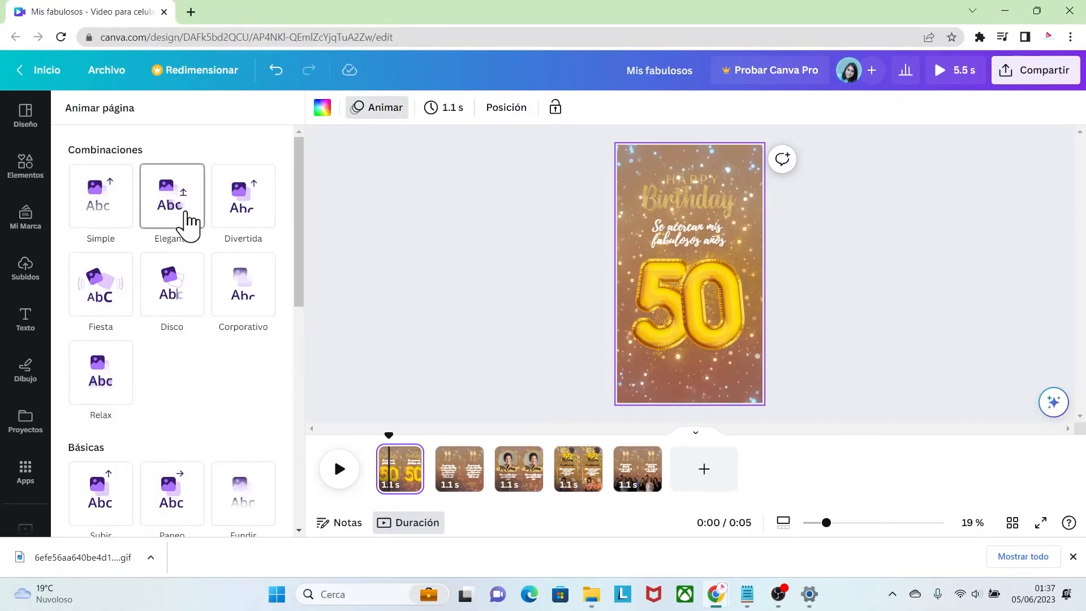
pyautogui.click(232, 215)
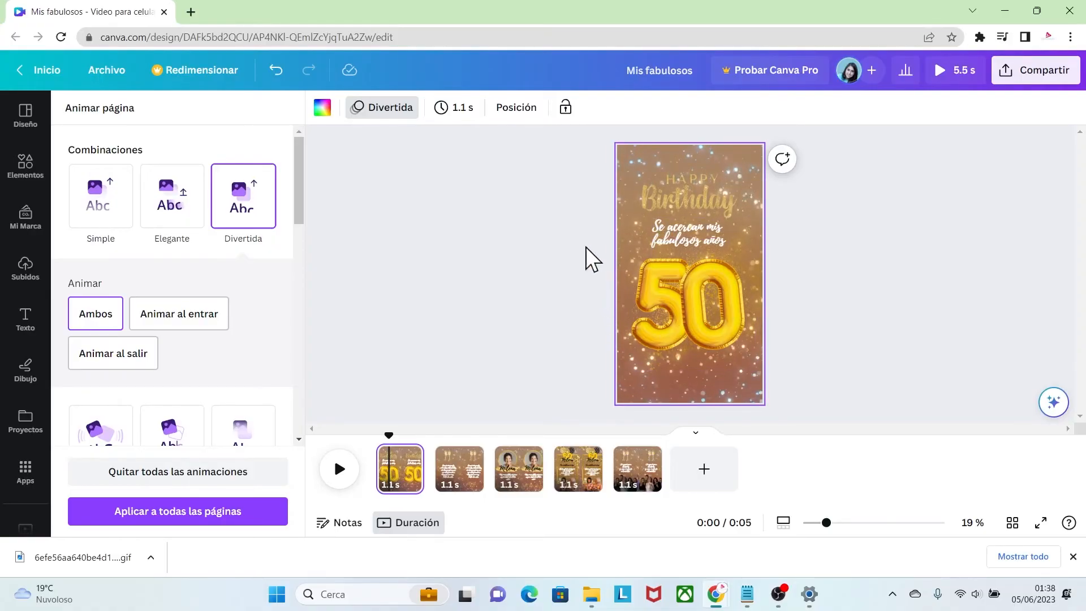
# Set the first page's duration to 5.5 s and play the video to preview its animation
pyautogui.click(458, 109)
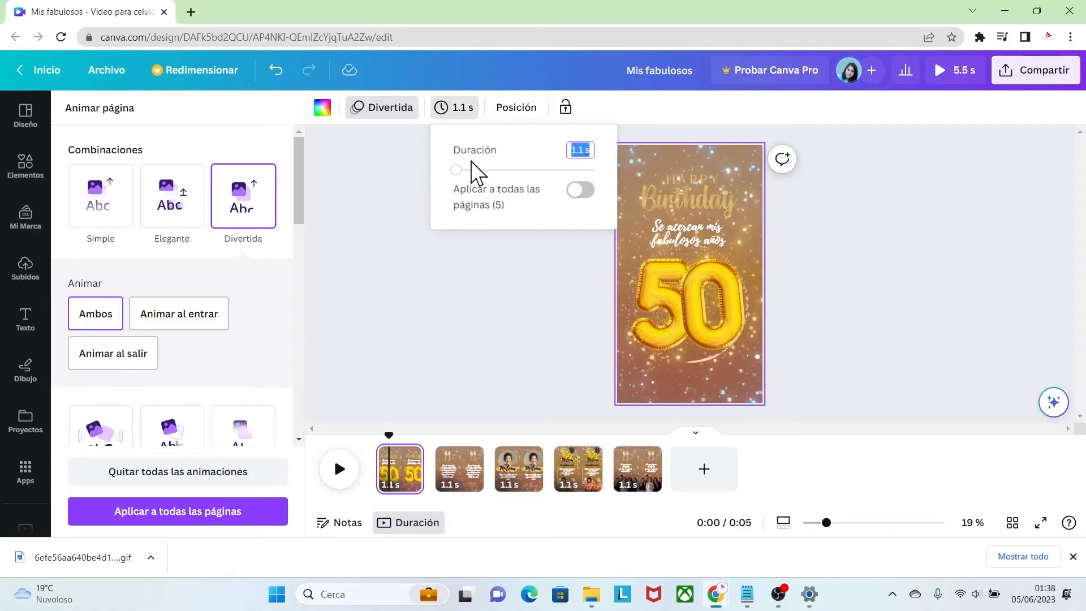
pyautogui.moveTo(457, 170); pyautogui.dragTo(478, 174)
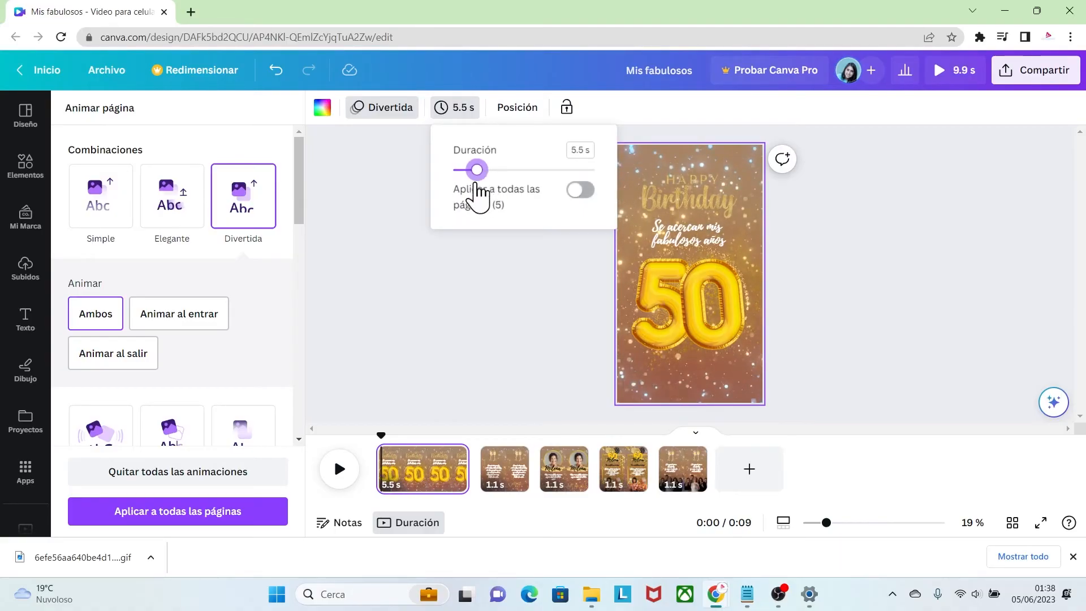
pyautogui.click(489, 337)
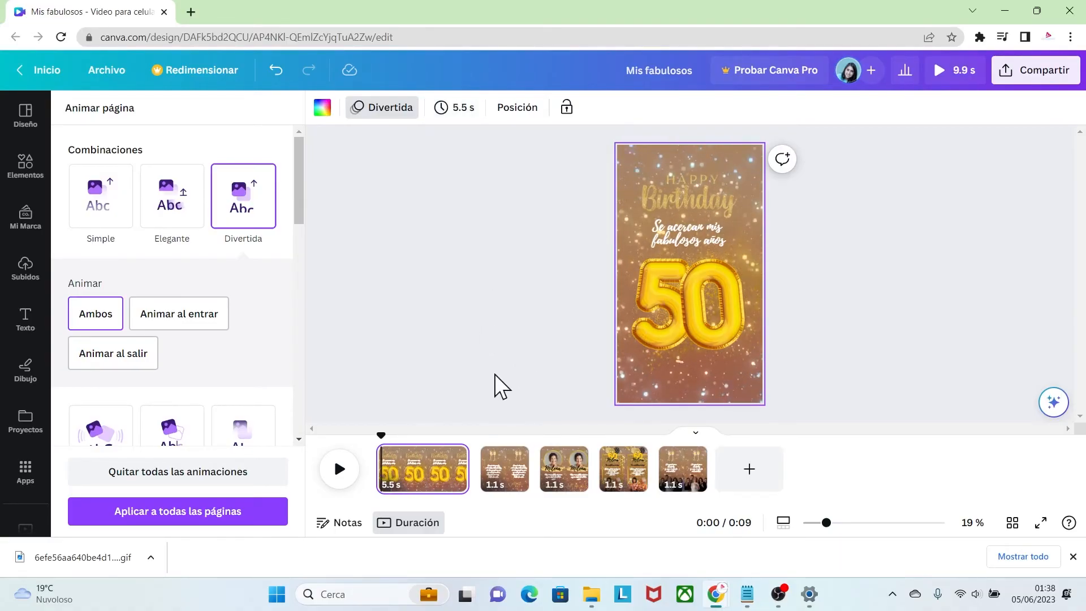
pyautogui.click(340, 471)
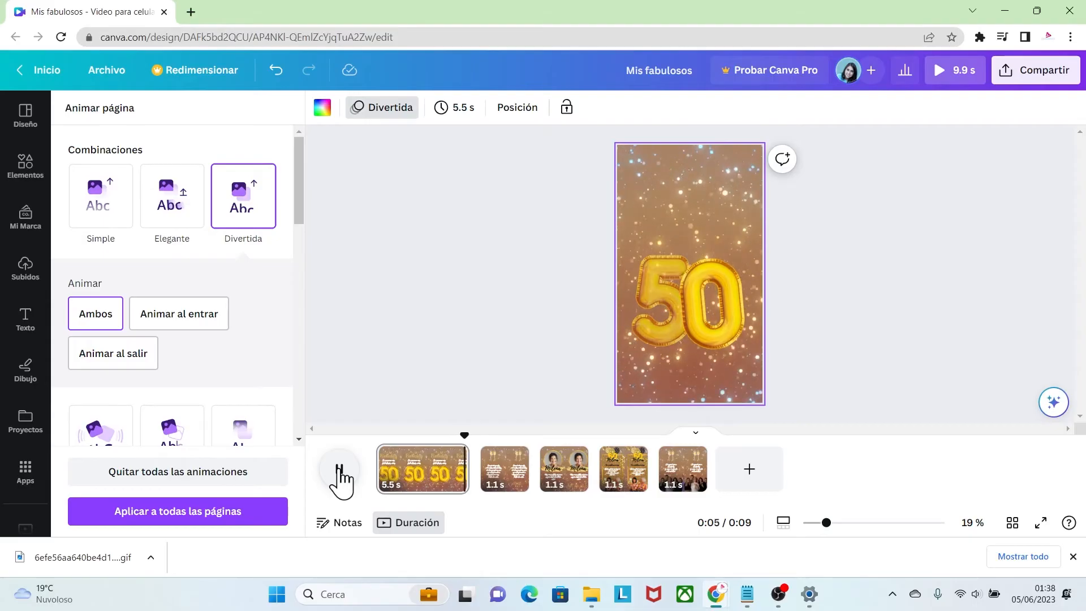
# Apply the Fiesta page animation to the second page on entry only and set its duration to 7.5 s
pyautogui.click(512, 478)
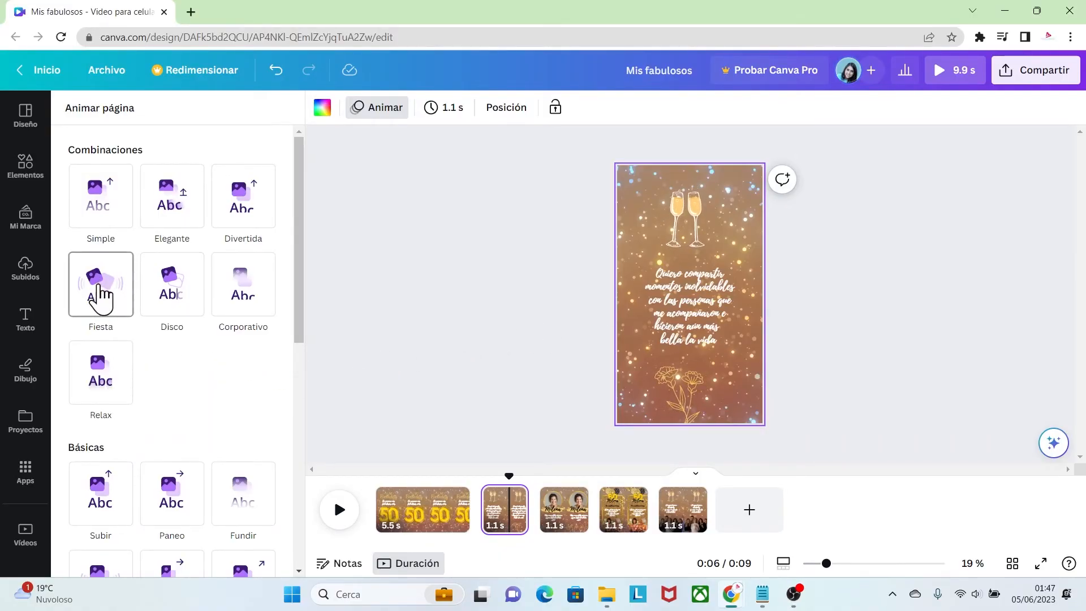
pyautogui.click(101, 293)
pyautogui.click(207, 405)
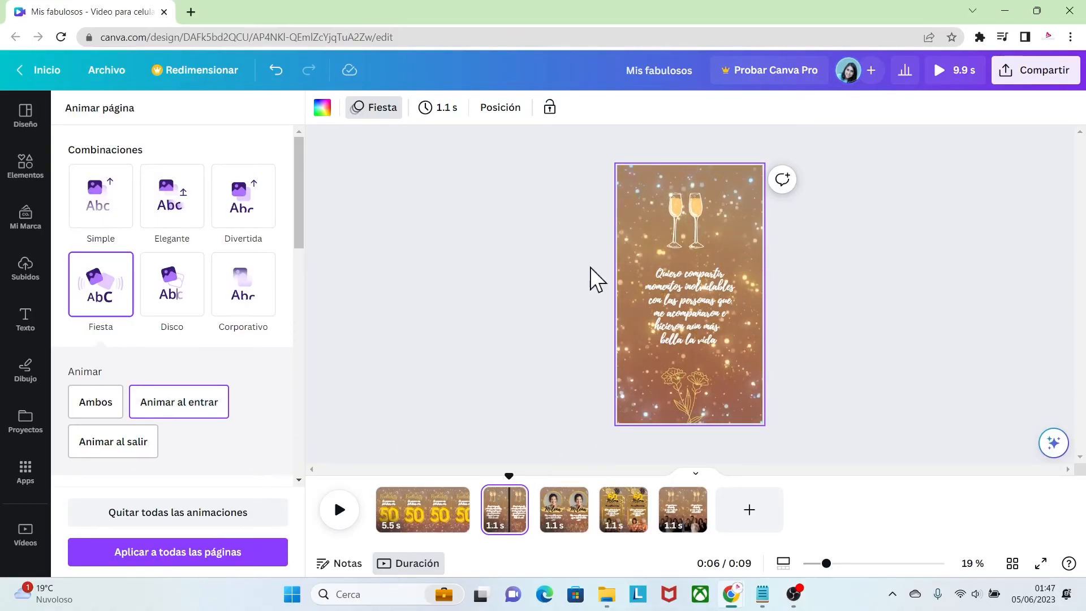
pyautogui.click(442, 112)
pyautogui.moveTo(440, 170); pyautogui.dragTo(472, 173)
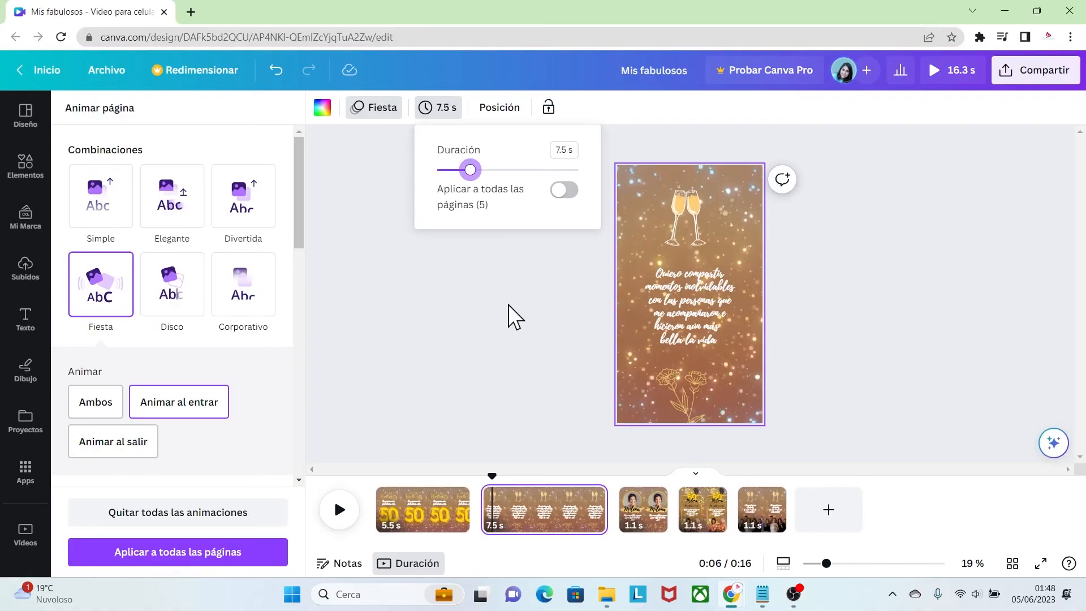
# Play the second page from its start to preview its animation
pyautogui.moveTo(492, 476); pyautogui.dragTo(480, 474)
pyautogui.click(339, 513)
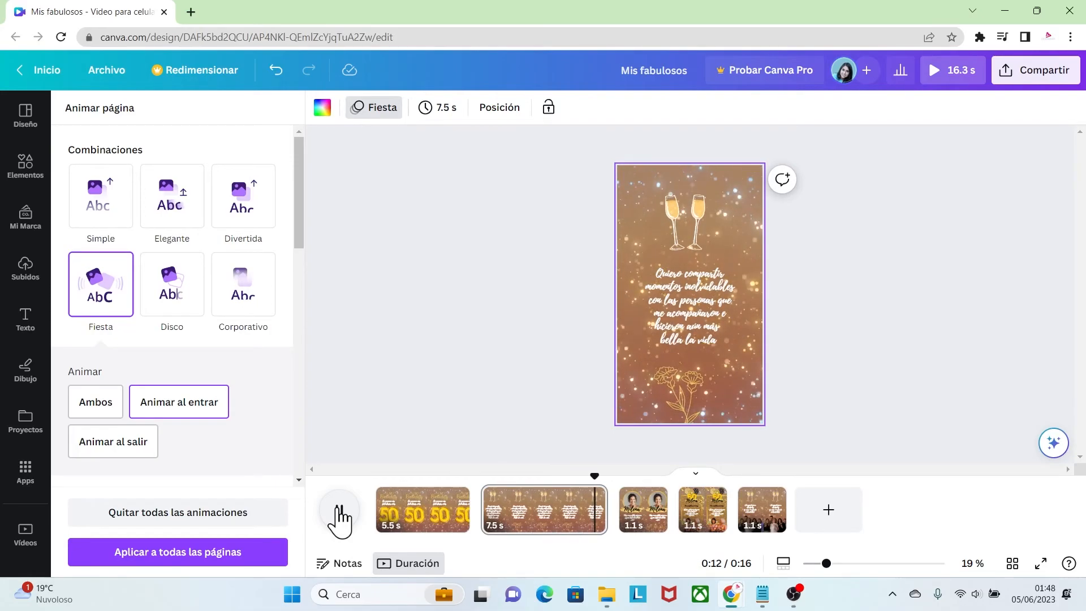
pyautogui.click(340, 515)
# Apply the Aparecer page animation to the third page, set its duration to 5.0 s and preview it
pyautogui.click(635, 521)
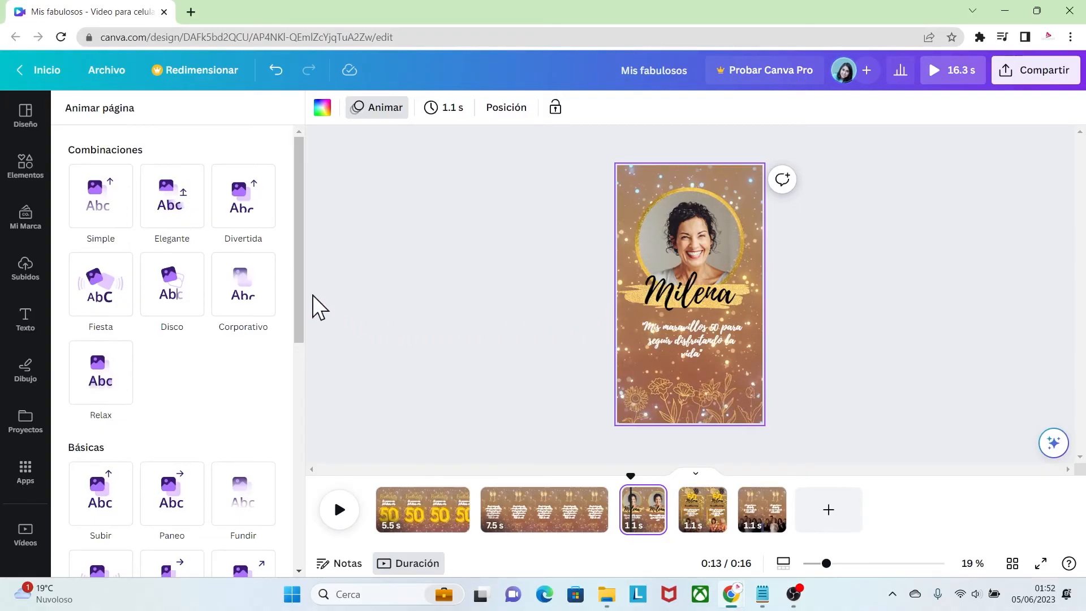
pyautogui.moveTo(300, 303); pyautogui.dragTo(320, 393)
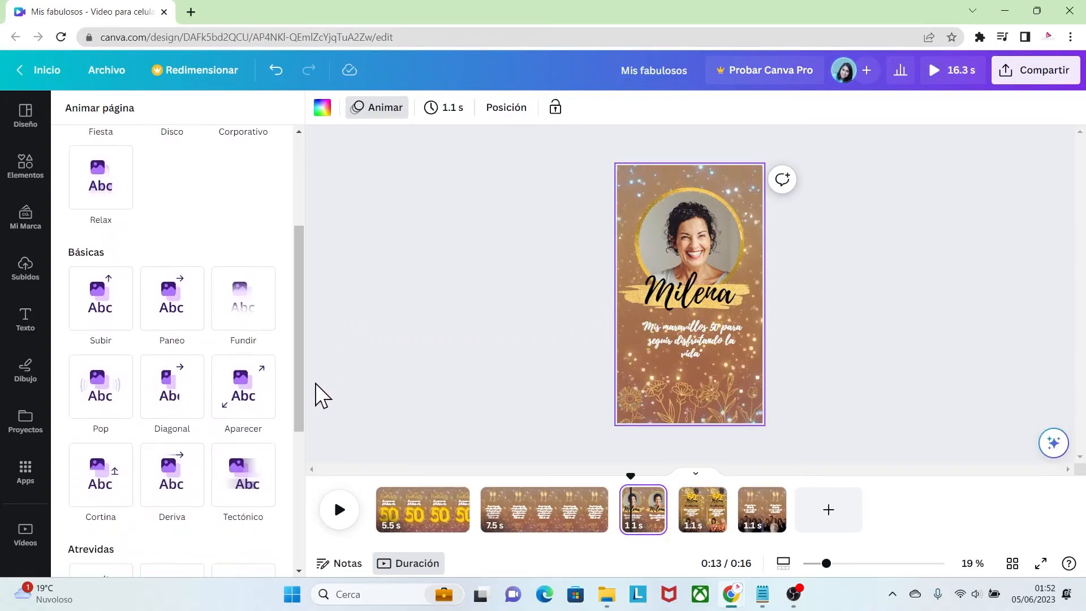
pyautogui.click(254, 399)
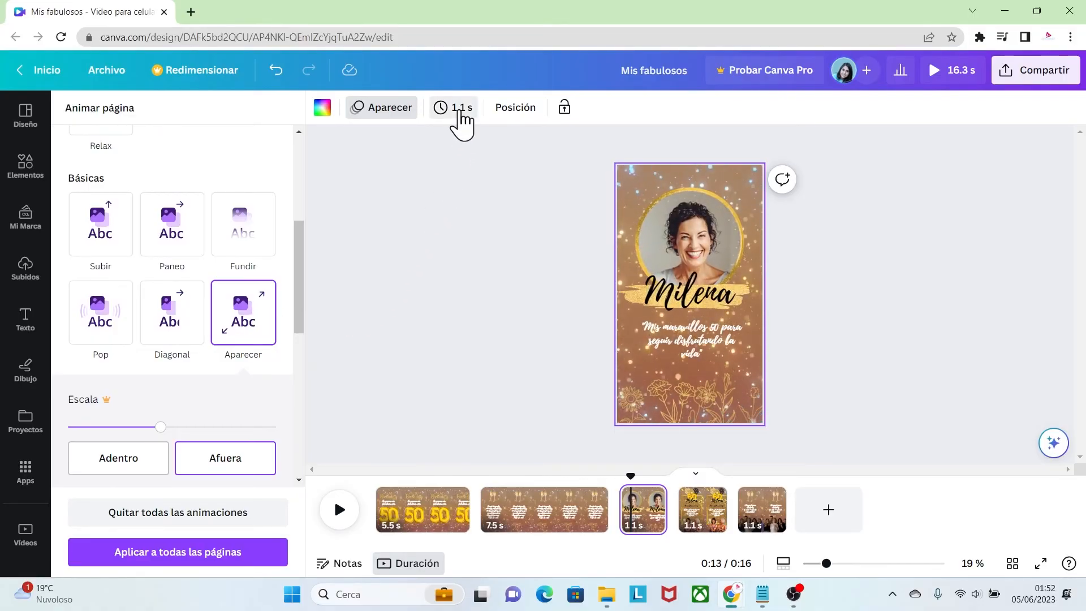
pyautogui.click(454, 107)
pyautogui.moveTo(456, 169); pyautogui.dragTo(474, 172)
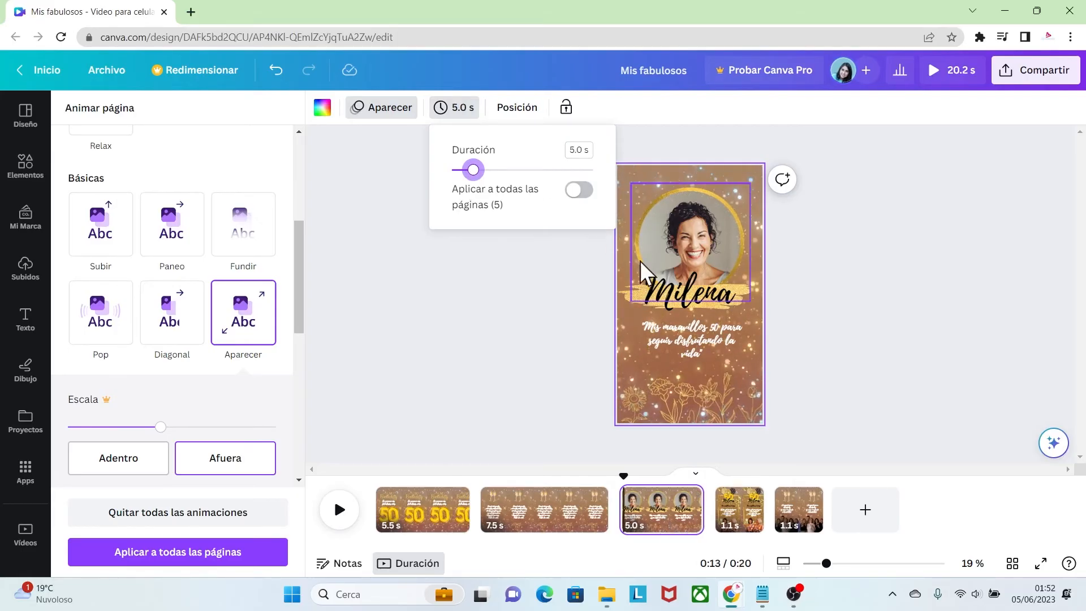
pyautogui.click(555, 365)
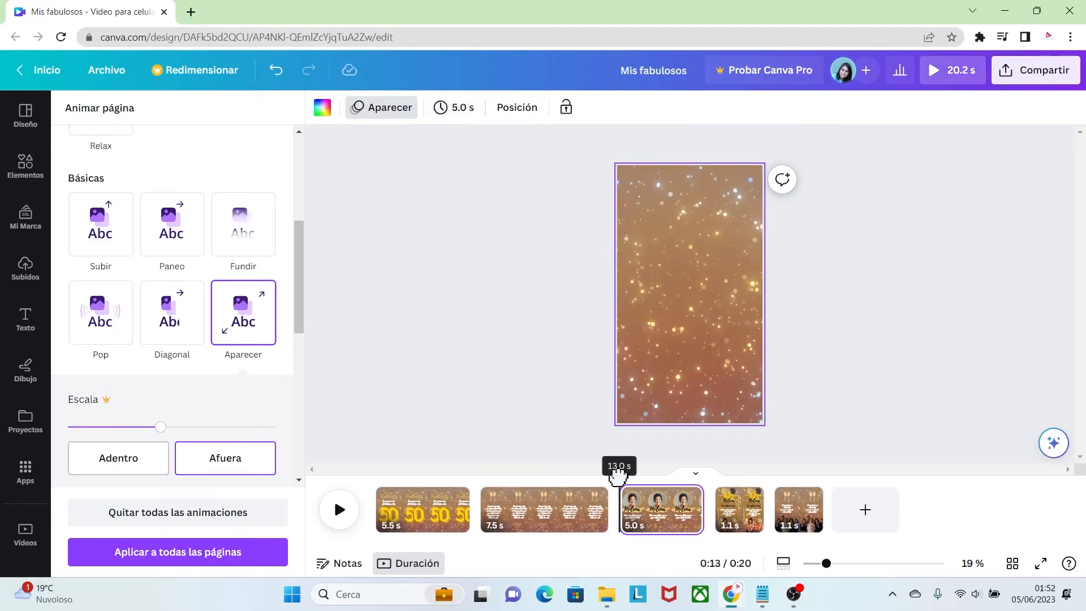
pyautogui.click(341, 510)
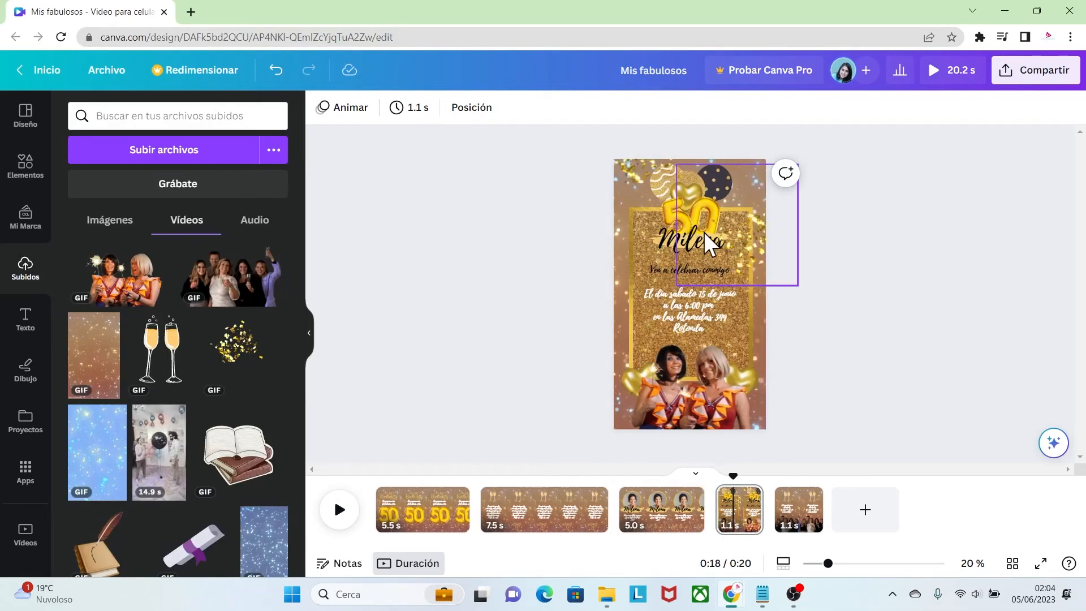
# Enlarge the gold 50 balloons on the fourth page and shift the brush-backed name down to make room
pyautogui.moveTo(828, 565); pyautogui.dragTo(846, 564)
pyautogui.scroll(2, 689, 294)
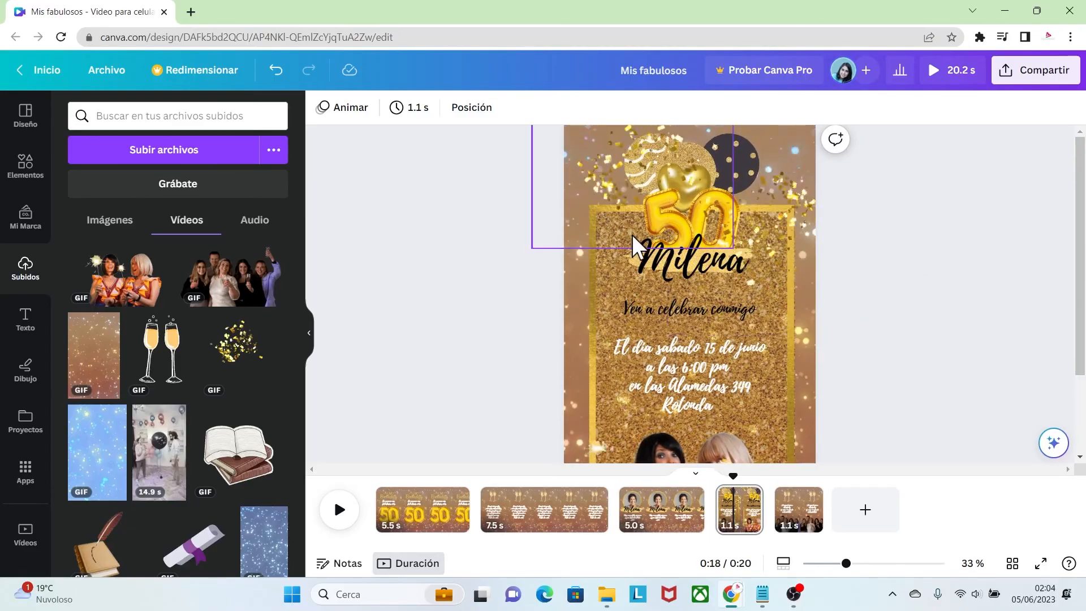
pyautogui.moveTo(659, 256)
pyautogui.mouseDown()
pyautogui.moveTo(656, 286)
pyautogui.moveTo(650, 279)
pyautogui.mouseUp()
pyautogui.click(640, 268)
pyautogui.click(656, 215)
pyautogui.click(662, 258)
pyautogui.click(715, 266)
pyautogui.click(729, 259)
pyautogui.click(728, 256)
pyautogui.moveTo(729, 265); pyautogui.dragTo(756, 323)
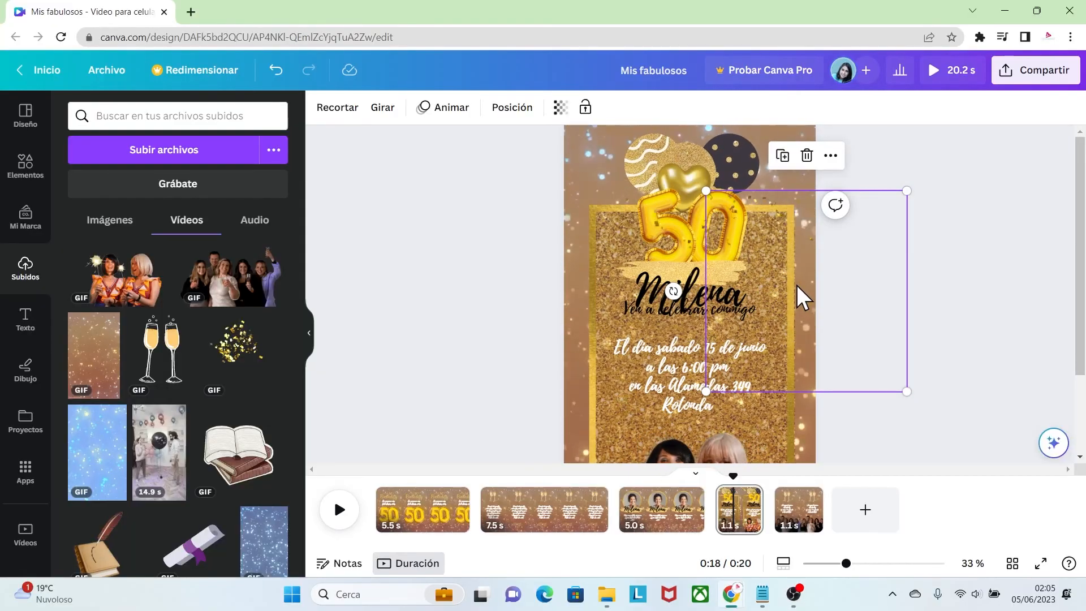
# Reposition the name over the gold brush stroke on the fourth page and lower the "Ven a celebrar conmigo" line slightly
pyautogui.moveTo(686, 287); pyautogui.dragTo(689, 268)
pyautogui.click(746, 276)
pyautogui.moveTo(752, 287)
pyautogui.mouseDown()
pyautogui.moveTo(782, 292)
pyautogui.moveTo(746, 273)
pyautogui.moveTo(695, 283)
pyautogui.mouseUp()
pyautogui.click(729, 274)
pyautogui.moveTo(846, 564); pyautogui.dragTo(837, 566)
pyautogui.moveTo(700, 345); pyautogui.dragTo(705, 354)
pyautogui.click(825, 371)
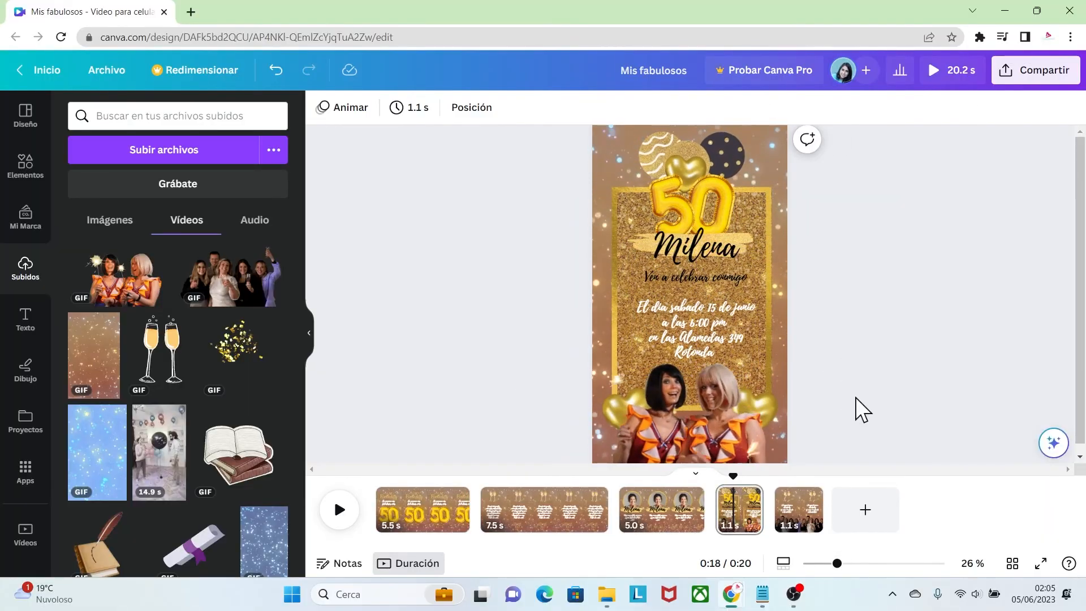
pyautogui.moveTo(837, 563); pyautogui.dragTo(833, 564)
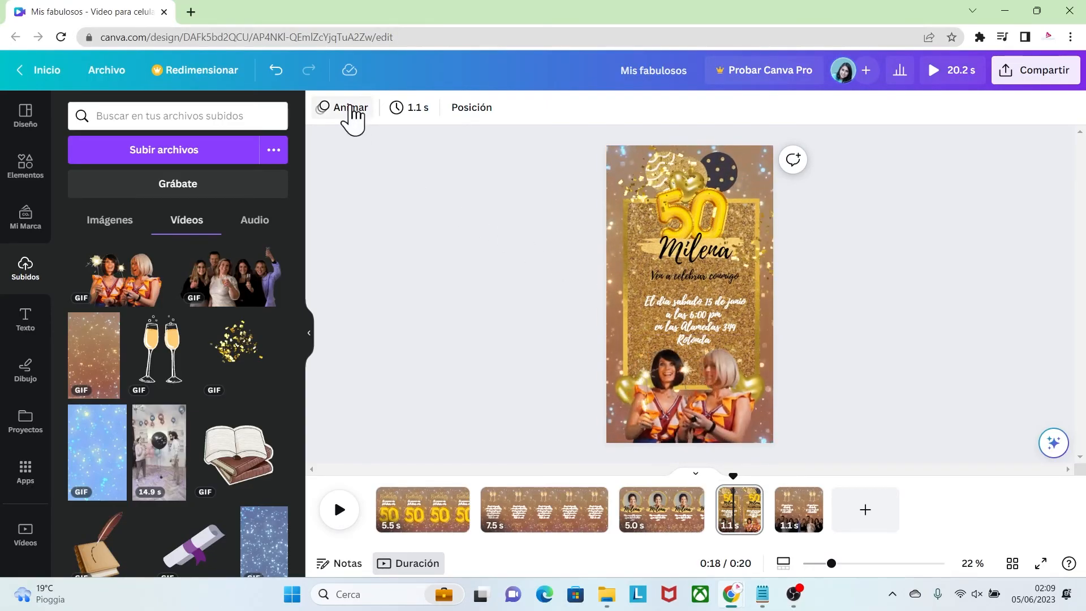
# Apply the Divertida page animation to the fourth page on entry only, set its duration to 8.5 s and preview it
pyautogui.click(350, 111)
pyautogui.click(238, 210)
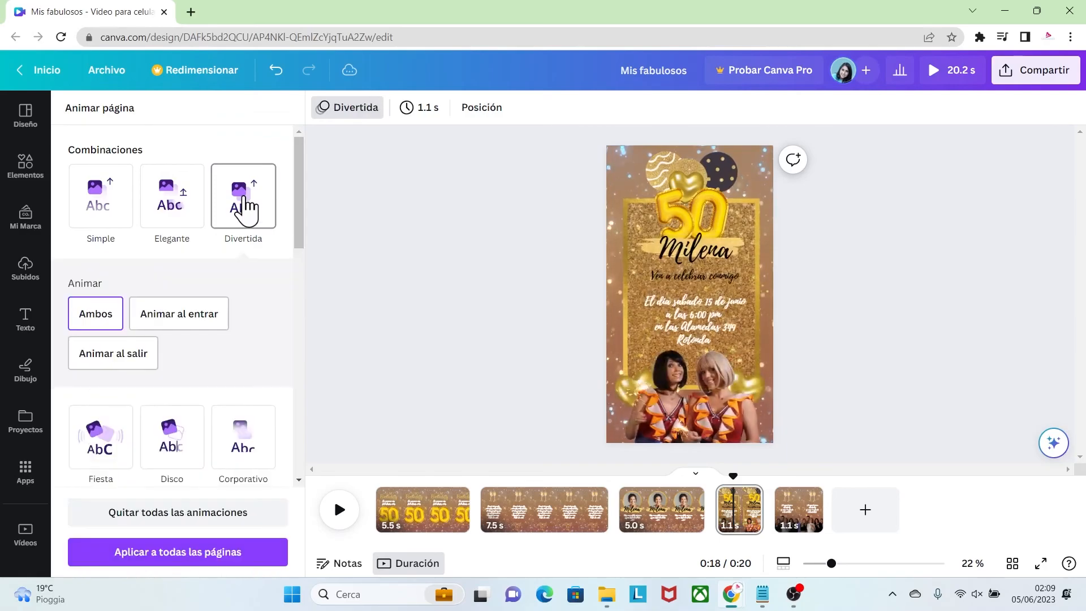
pyautogui.click(202, 316)
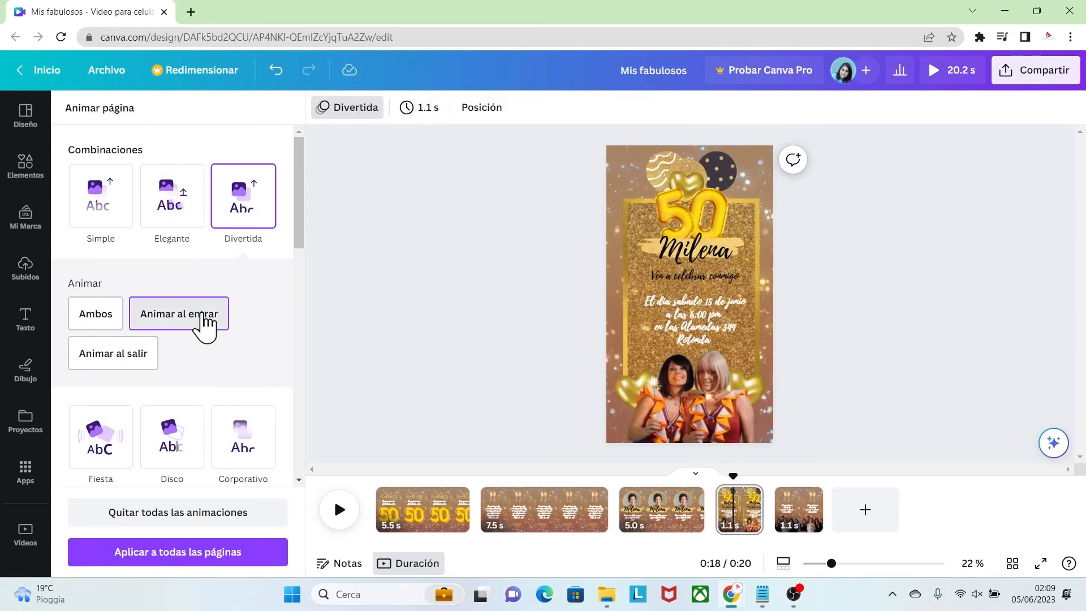
pyautogui.click(427, 110)
pyautogui.moveTo(421, 170); pyautogui.dragTo(453, 171)
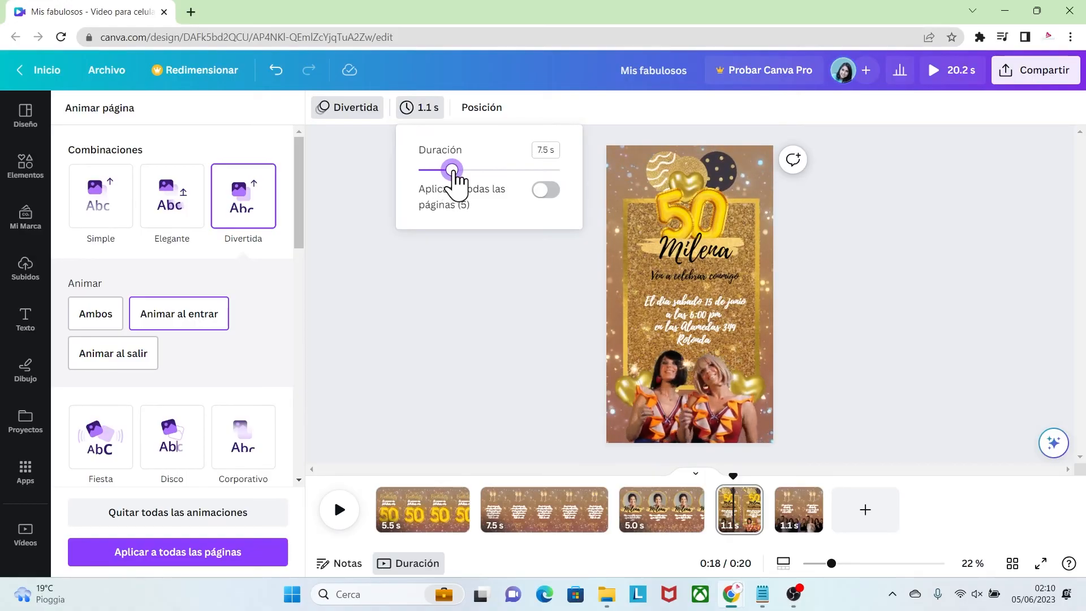
pyautogui.click(523, 375)
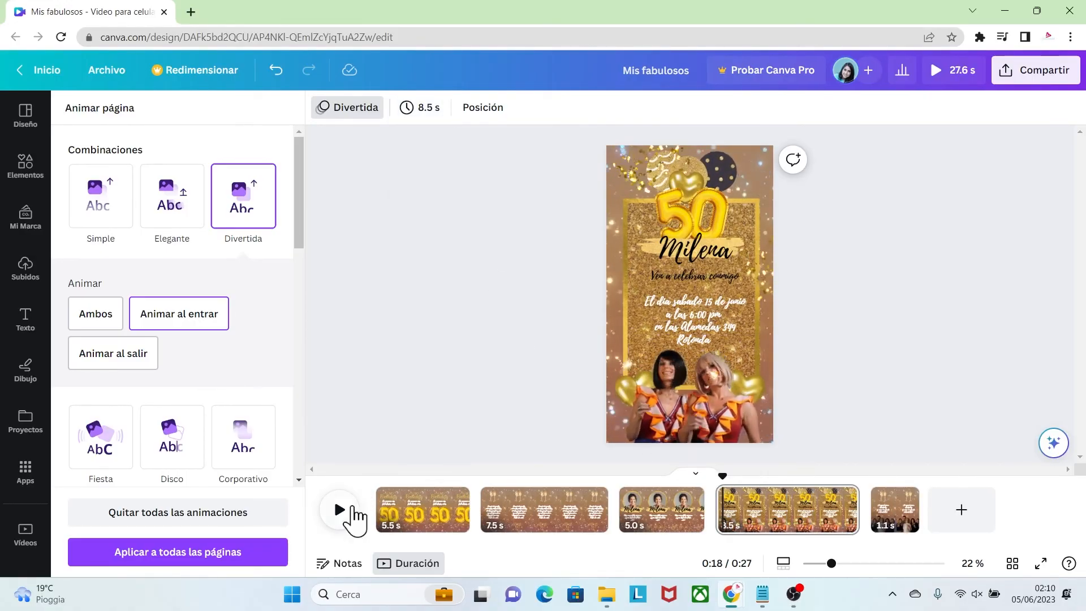
pyautogui.click(340, 510)
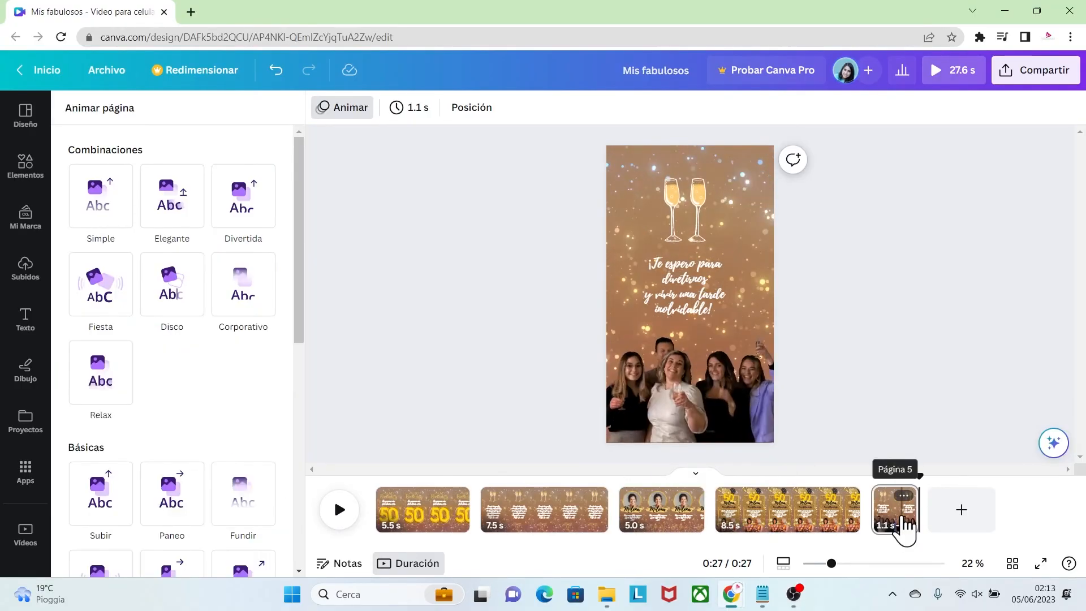
# Apply the Elegante page animation to the fifth page and set its duration to 6.5 s
pyautogui.click(899, 523)
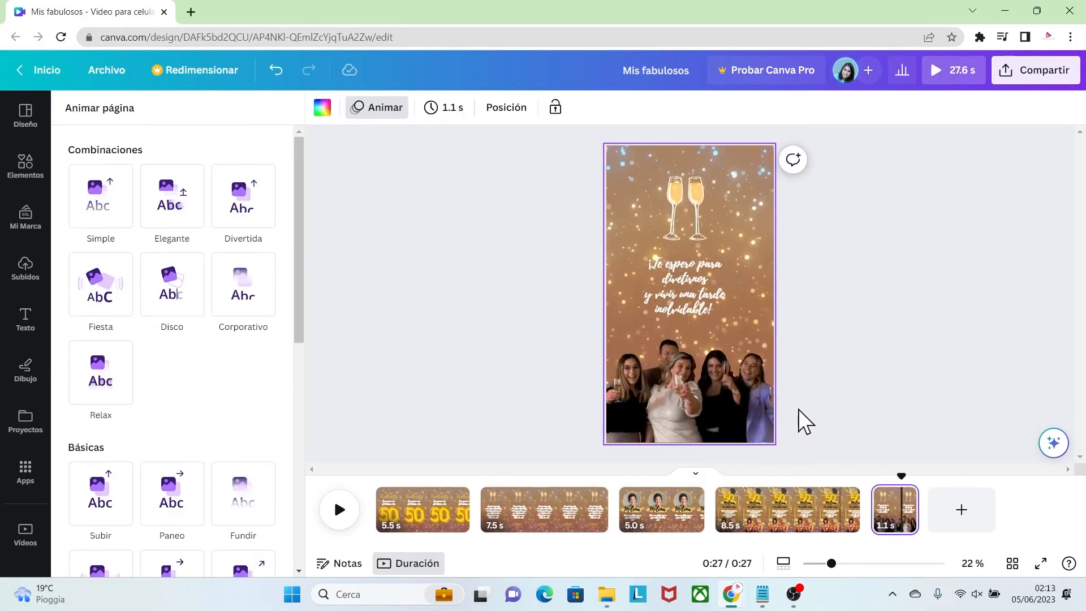
pyautogui.click(170, 222)
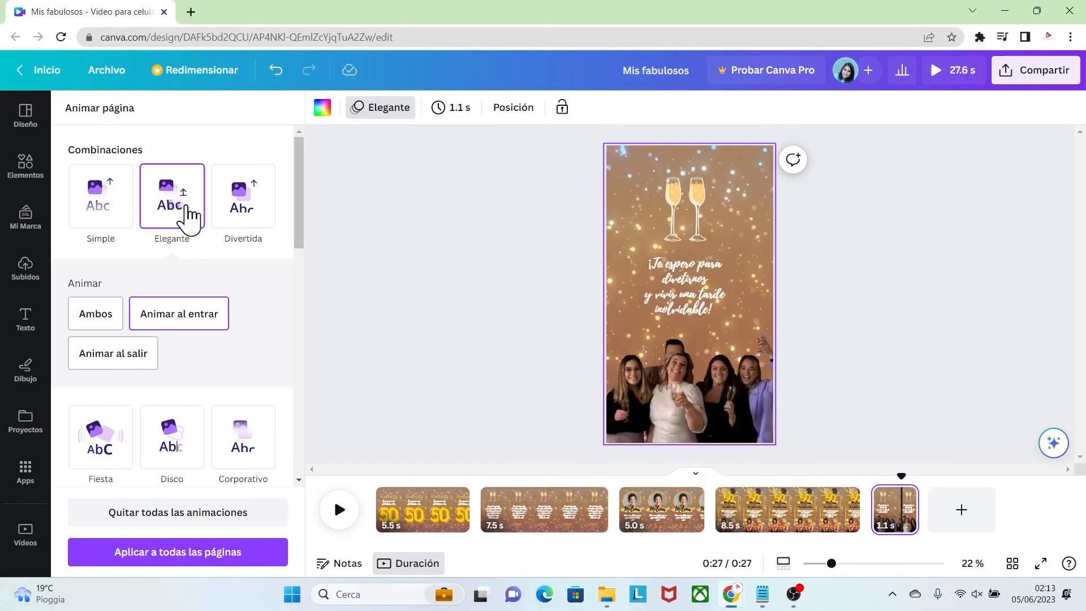
pyautogui.click(462, 110)
pyautogui.moveTo(457, 171); pyautogui.dragTo(477, 170)
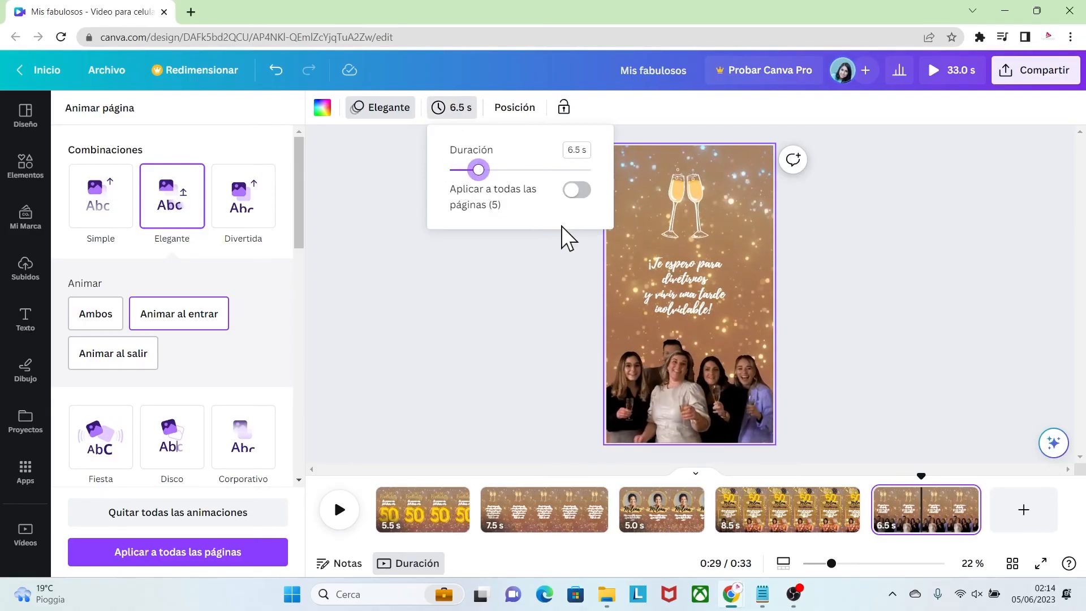
pyautogui.click(566, 291)
# Play the fifth page from its start to preview its animation
pyautogui.moveTo(922, 480); pyautogui.dragTo(870, 468)
pyautogui.click(341, 509)
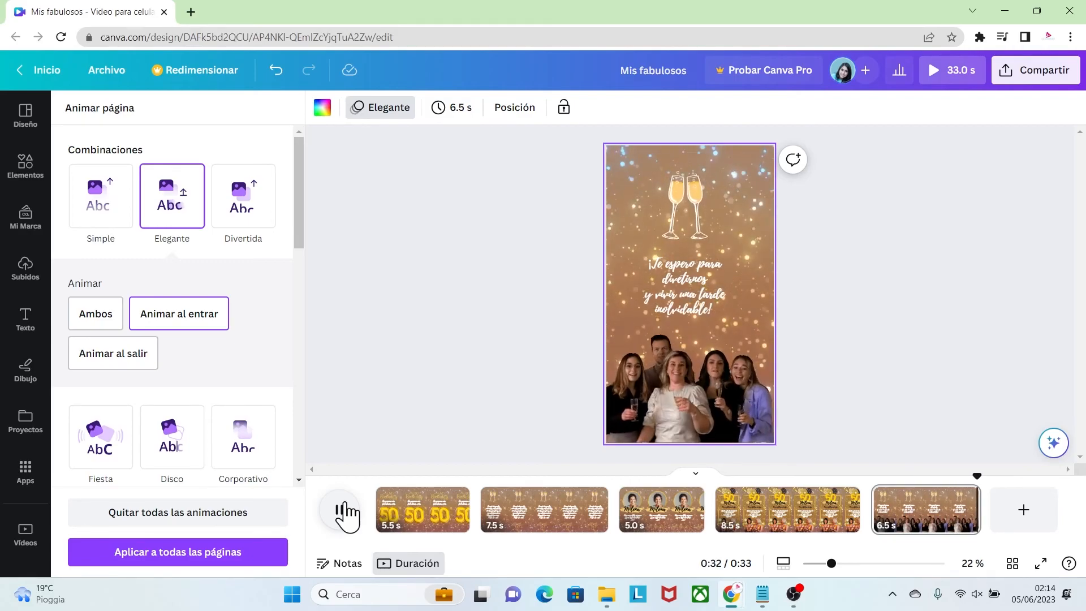
pyautogui.click(383, 509)
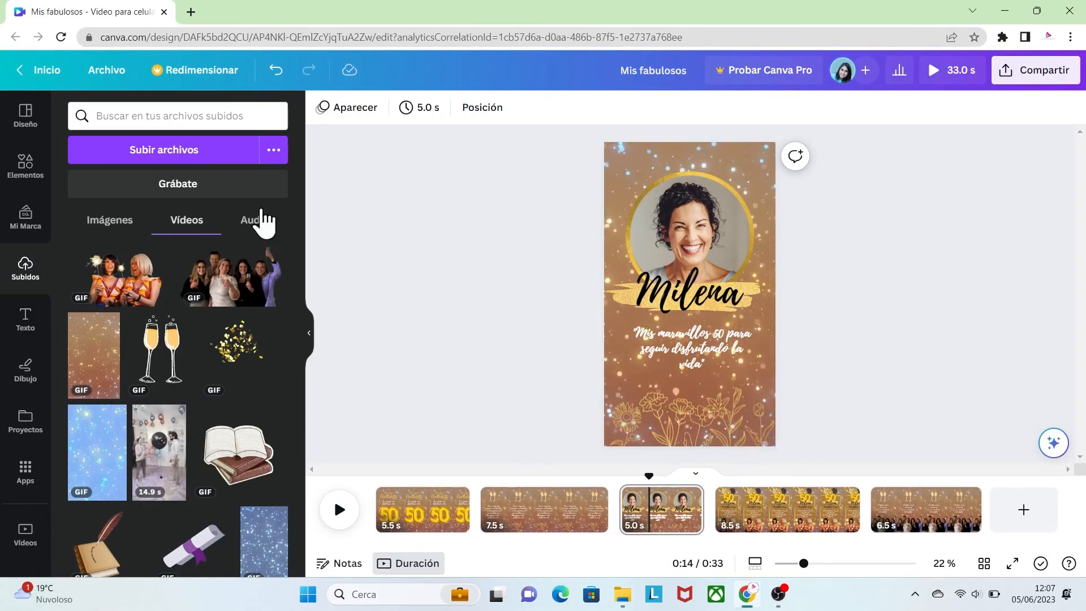
# Upload the file audio1.mp3 from the Download folder to the uploaded audio files
pyautogui.click(239, 150)
pyautogui.click(367, 196)
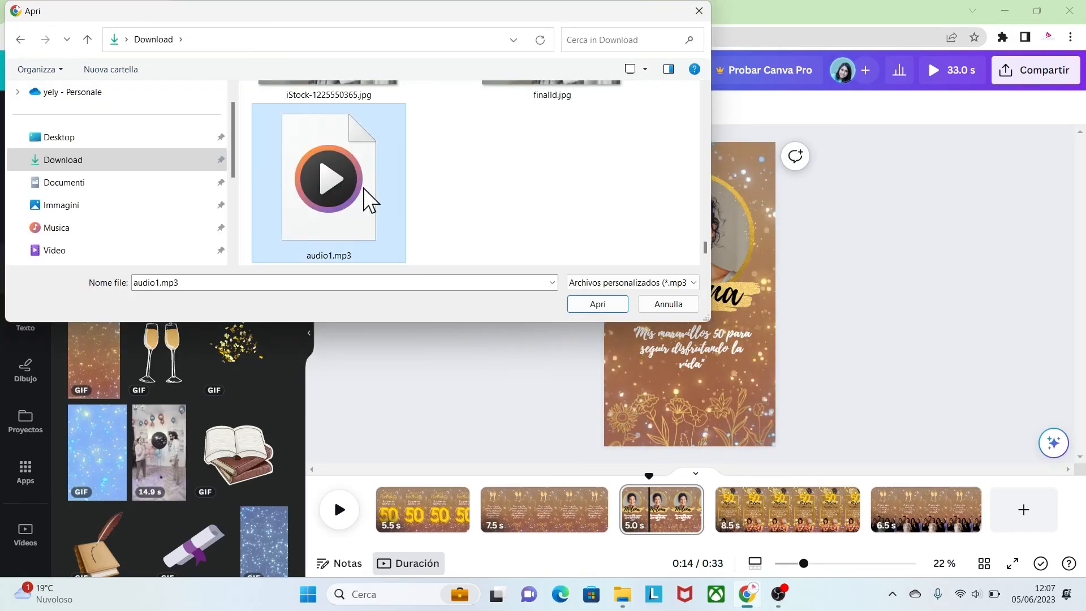
pyautogui.click(589, 309)
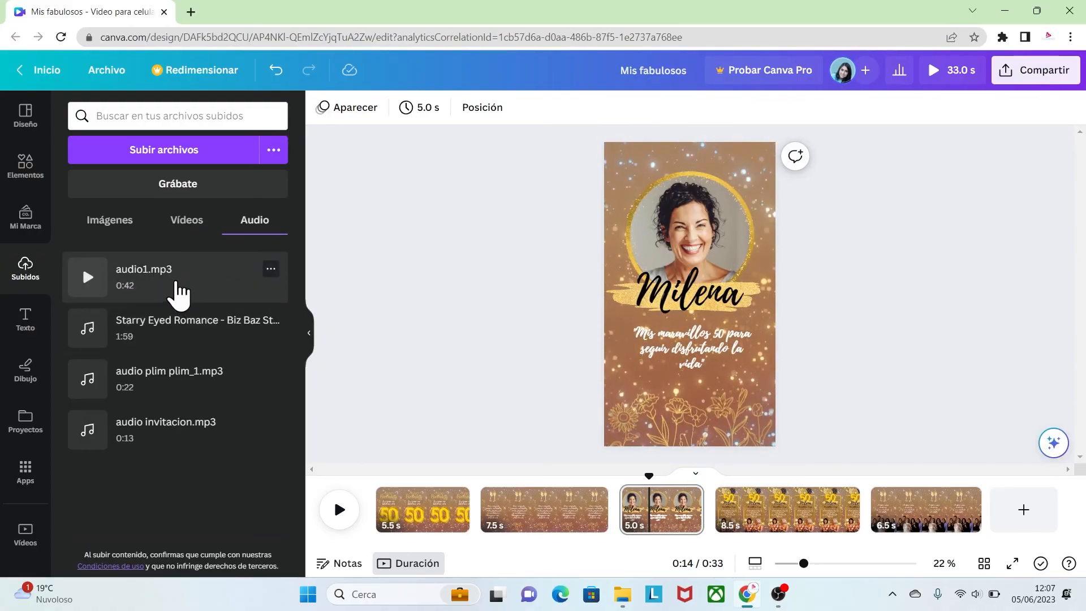
# Add audio1.mp3 to the video timeline and extend the track's start back to the beginning of the first page
pyautogui.moveTo(175, 280); pyautogui.dragTo(382, 525)
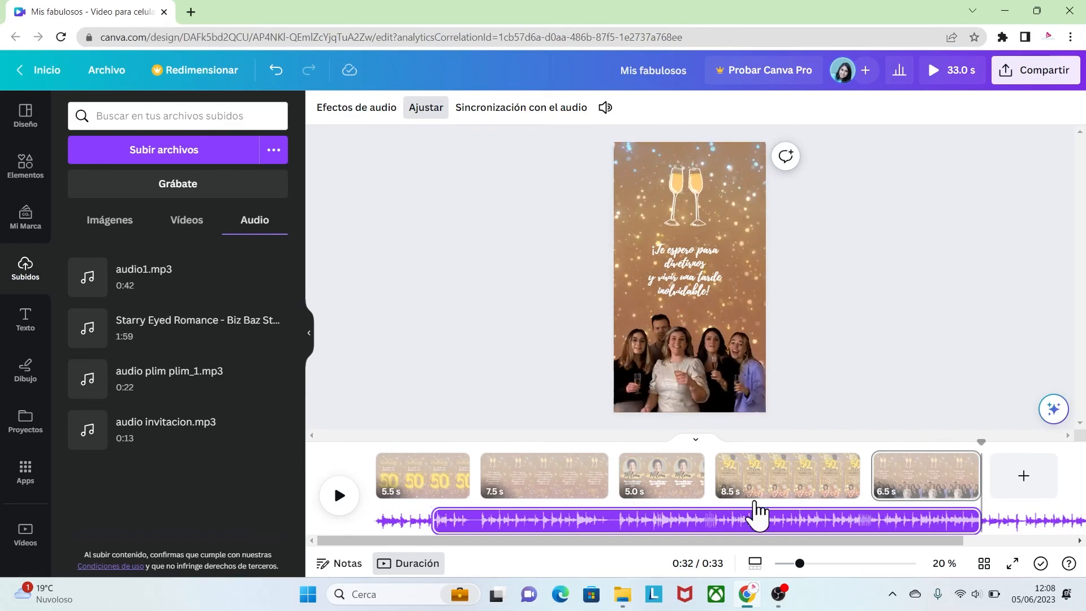
pyautogui.click(529, 388)
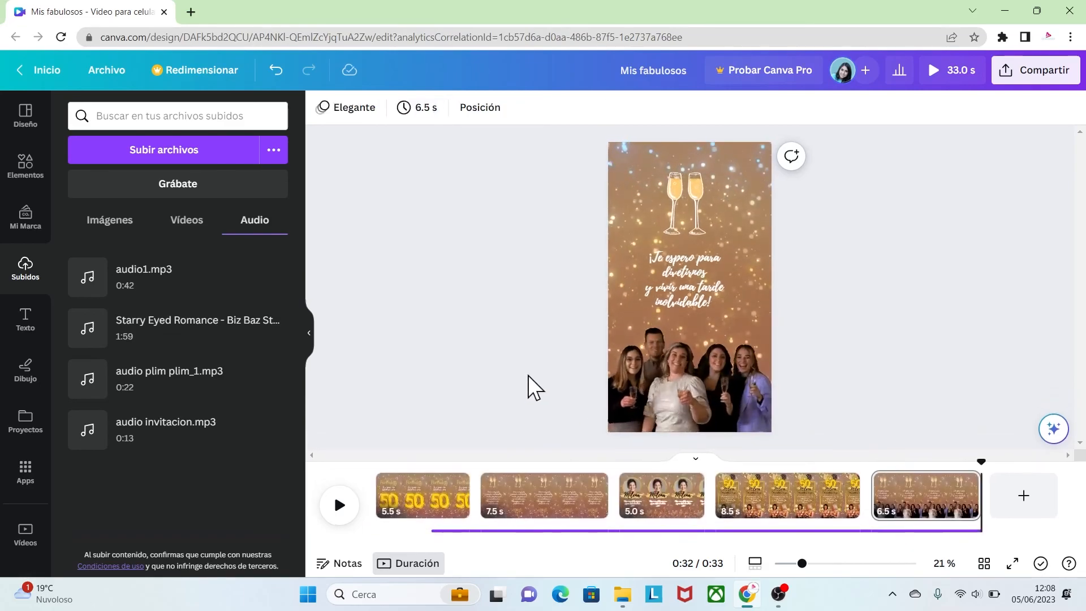
pyautogui.click(909, 533)
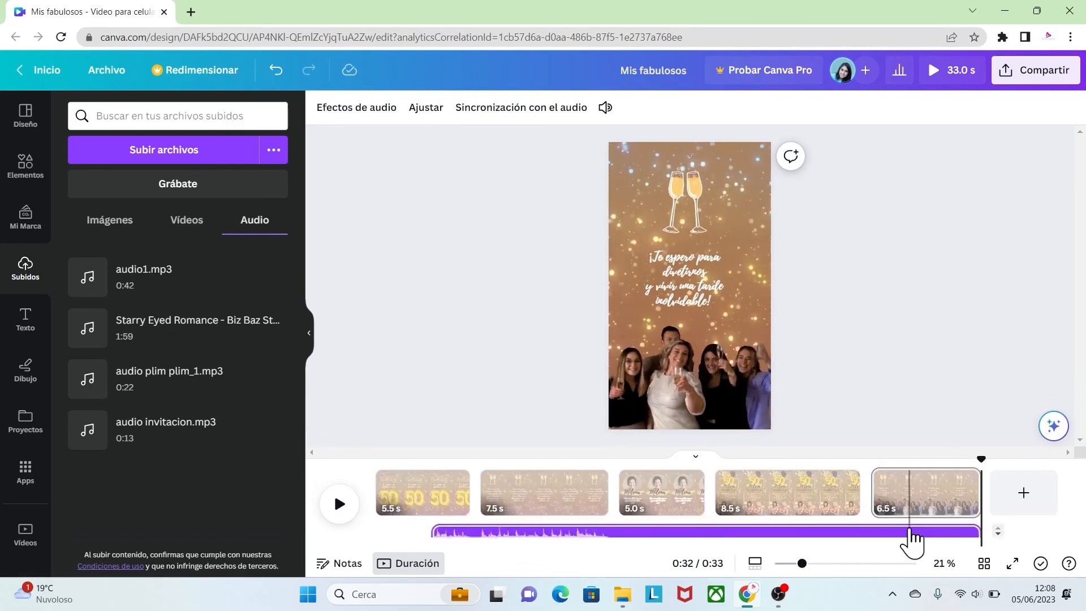
pyautogui.moveTo(438, 519); pyautogui.dragTo(395, 520)
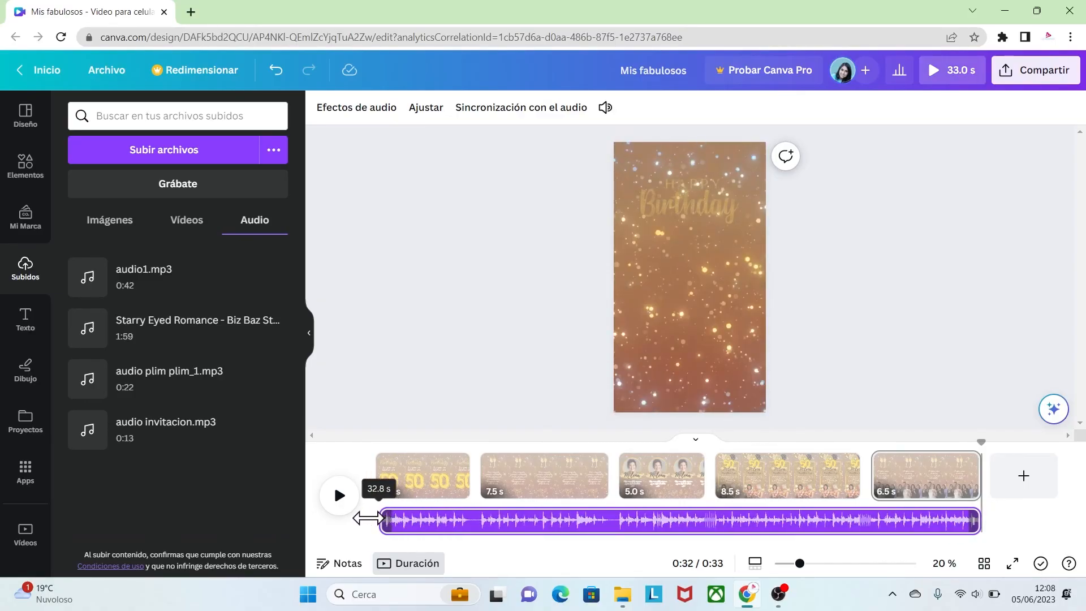
pyautogui.moveTo(368, 518); pyautogui.dragTo(369, 518)
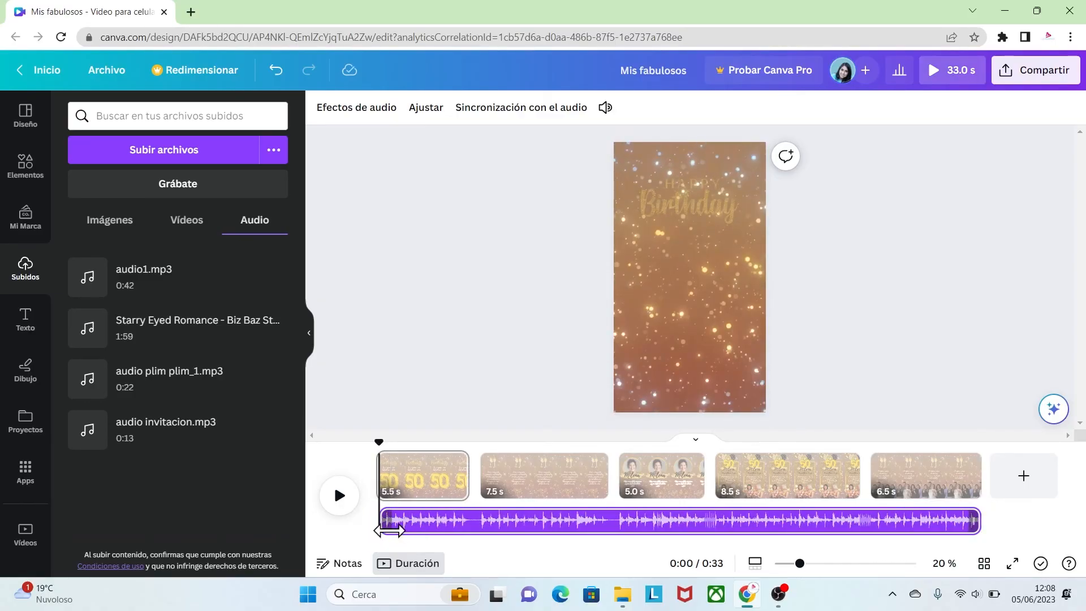
# Play the opening of the video to check the music and try adjusting the track's end at the last page
pyautogui.click(339, 496)
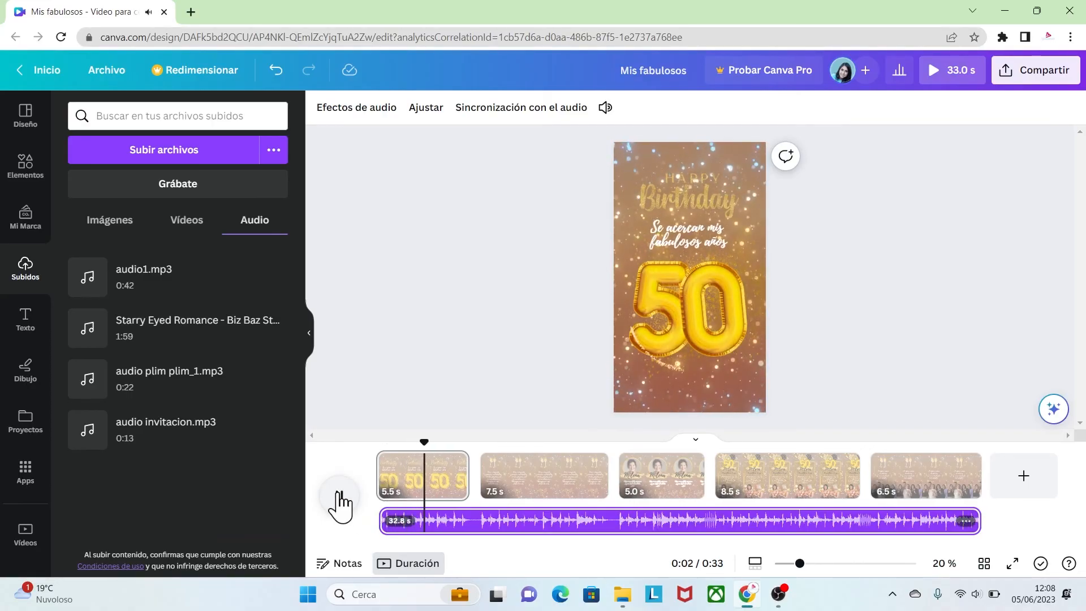
pyautogui.click(340, 495)
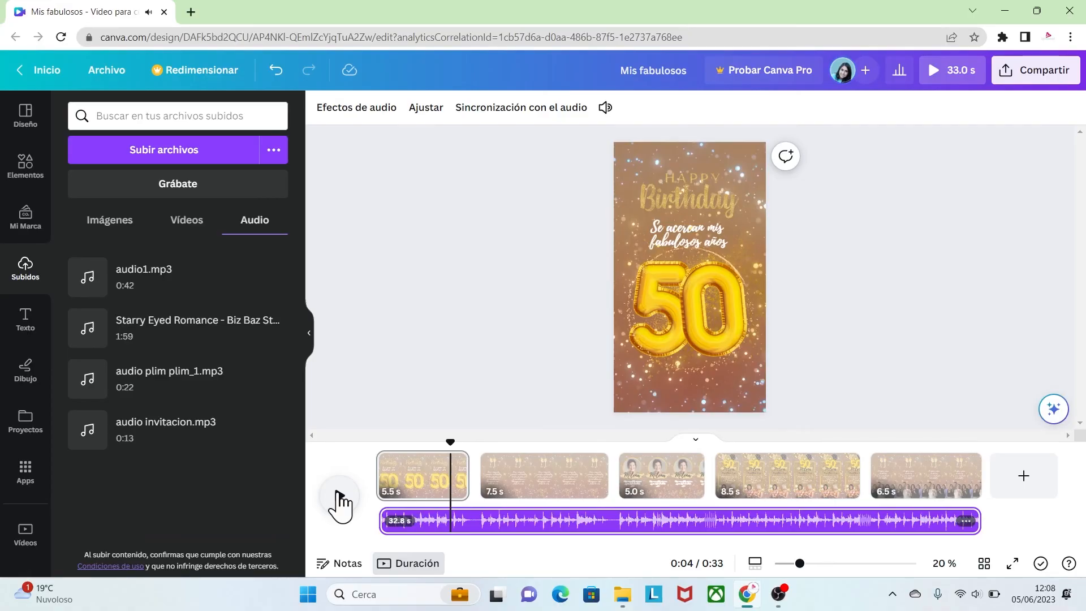
pyautogui.moveTo(981, 519)
pyautogui.mouseDown()
pyautogui.moveTo(1024, 525)
pyautogui.moveTo(991, 521)
pyautogui.mouseUp()
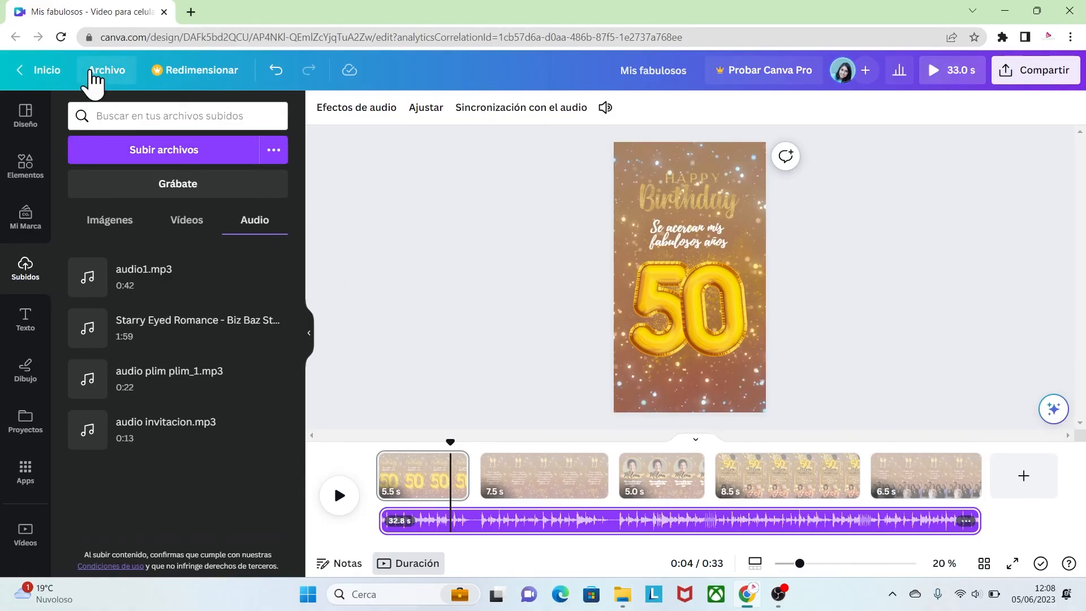
# Download all five pages of the design as an MP4 video
pyautogui.click(92, 74)
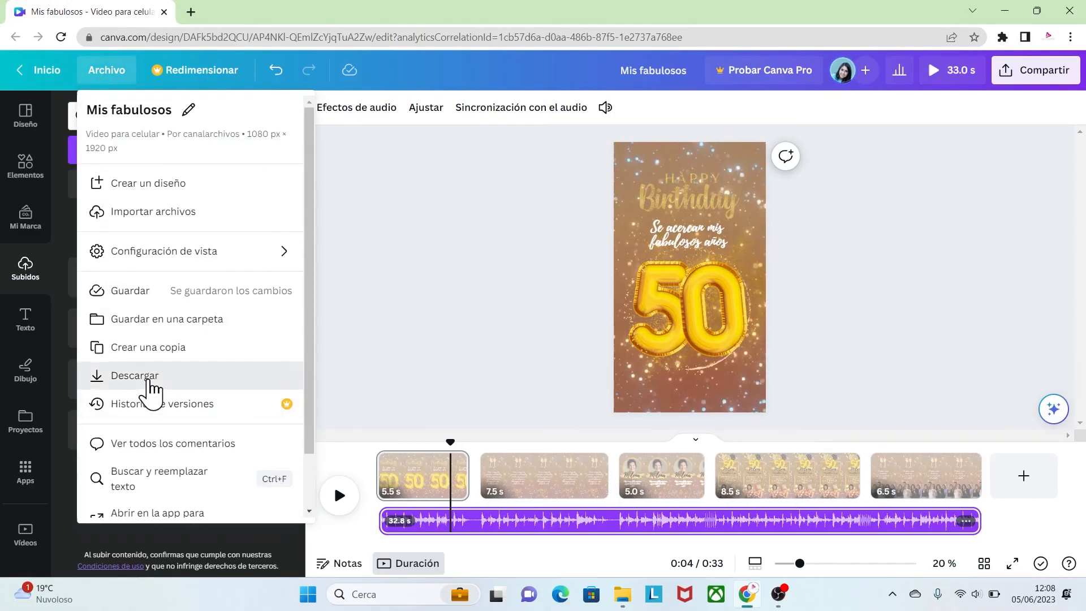
pyautogui.click(149, 381)
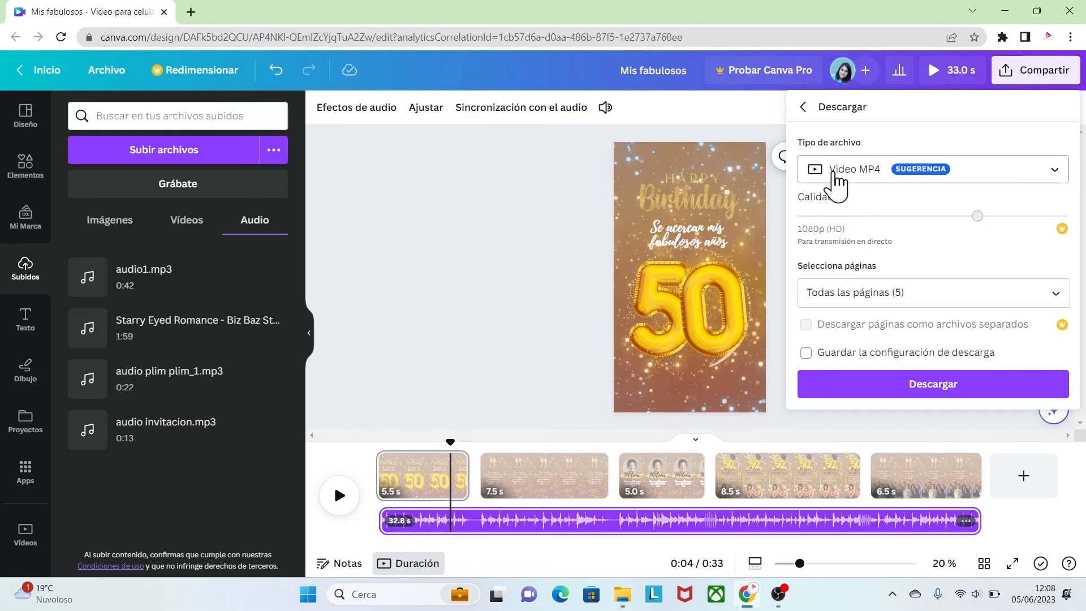
pyautogui.click(911, 387)
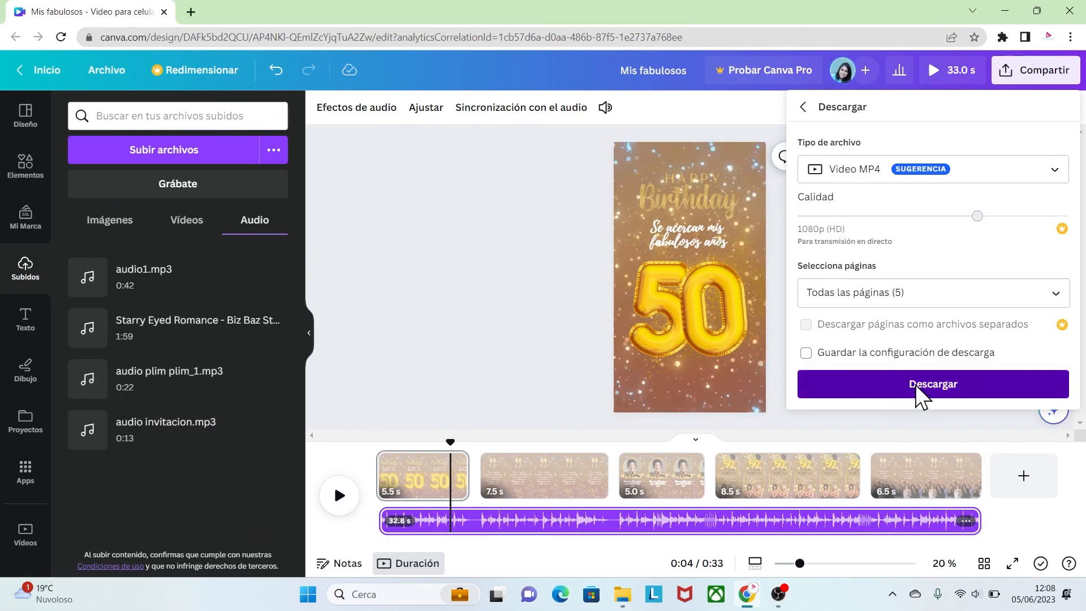